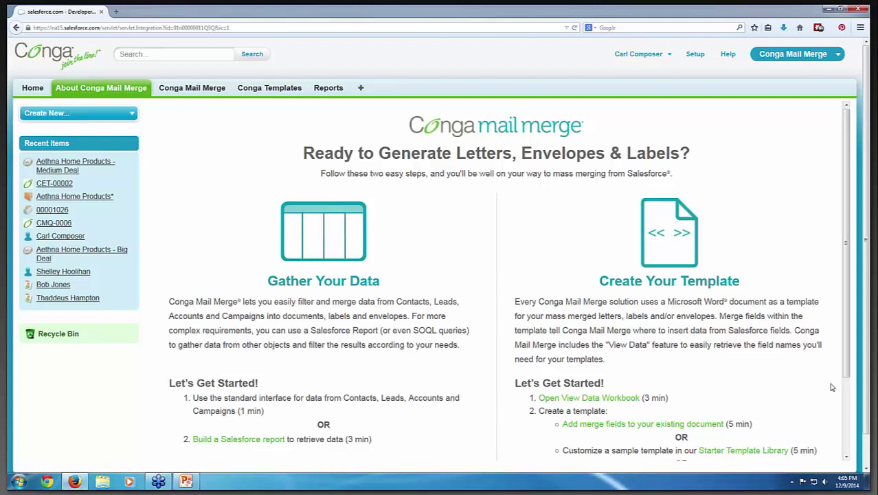
- Look over the Conga Mail Merge start page, the Conga Templates list and the Reports list
left_click(198, 94)
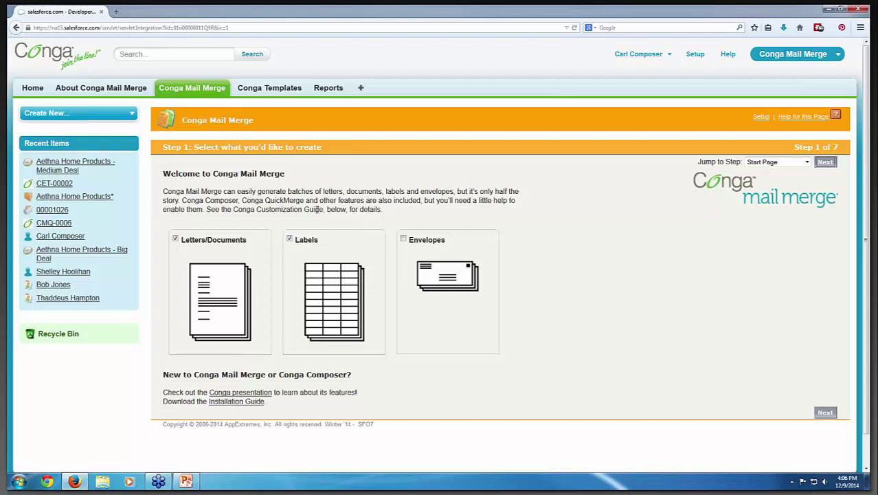
left_click(263, 92)
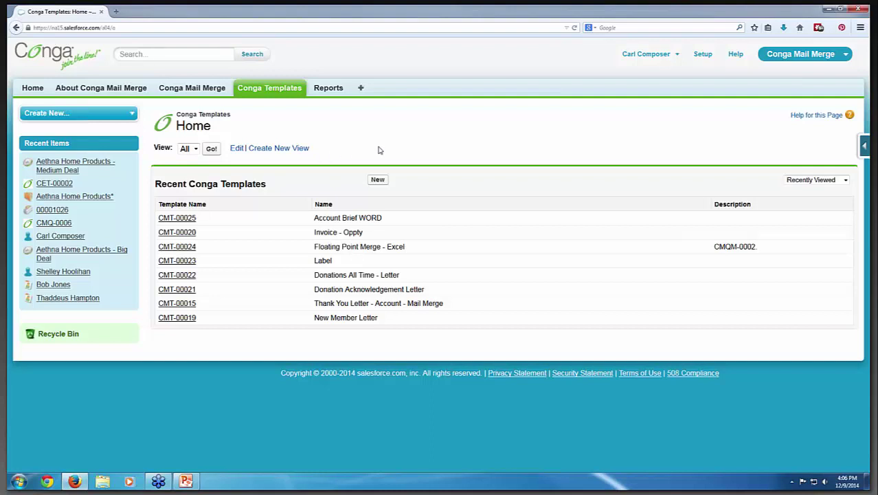
left_click(327, 87)
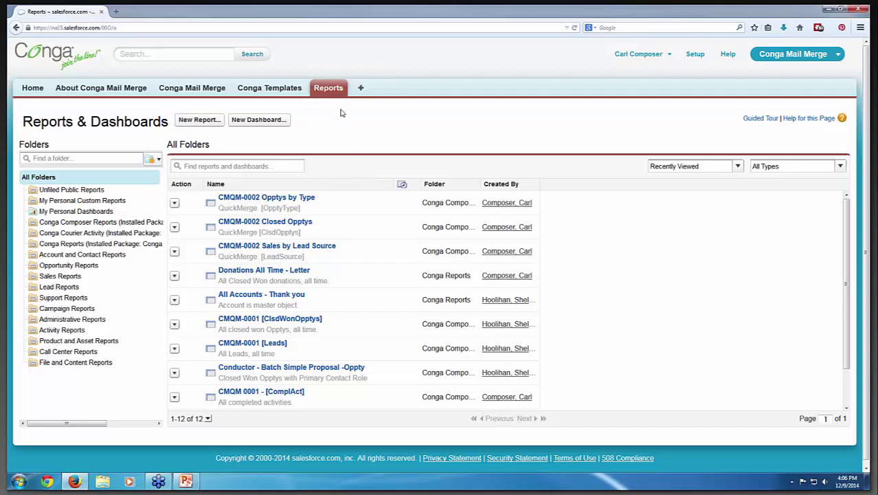
- Return to Conga Mail Merge, exclude Labels so only Letters/Documents are created, and continue to the search criteria
left_click(183, 93)
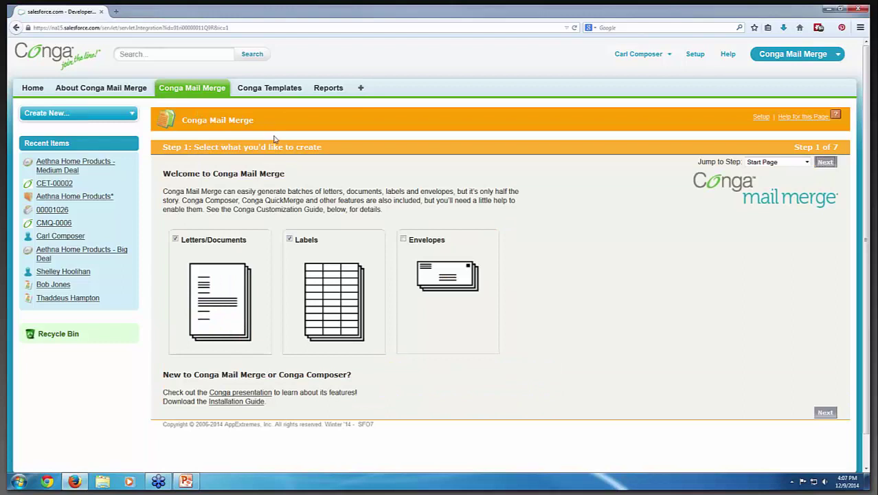
left_click(289, 240)
left_click(826, 161)
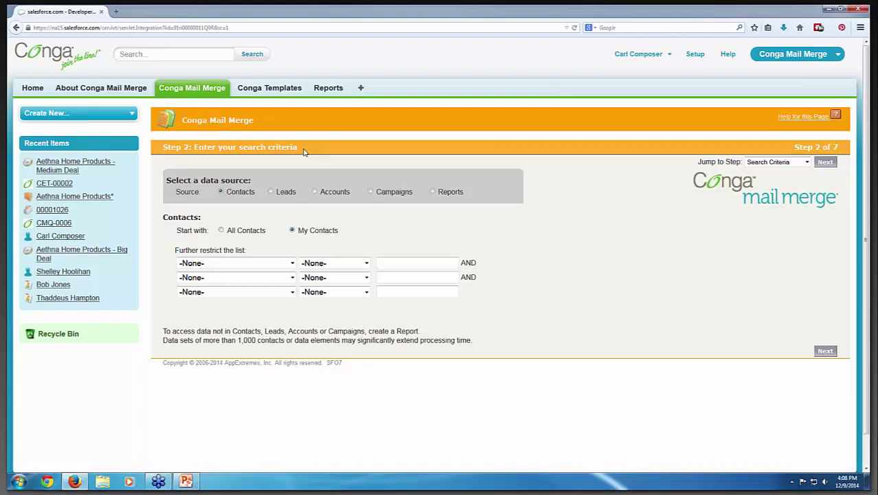
- Set the data source to Reports and select the Donations All Time - Letter report
left_click(432, 192)
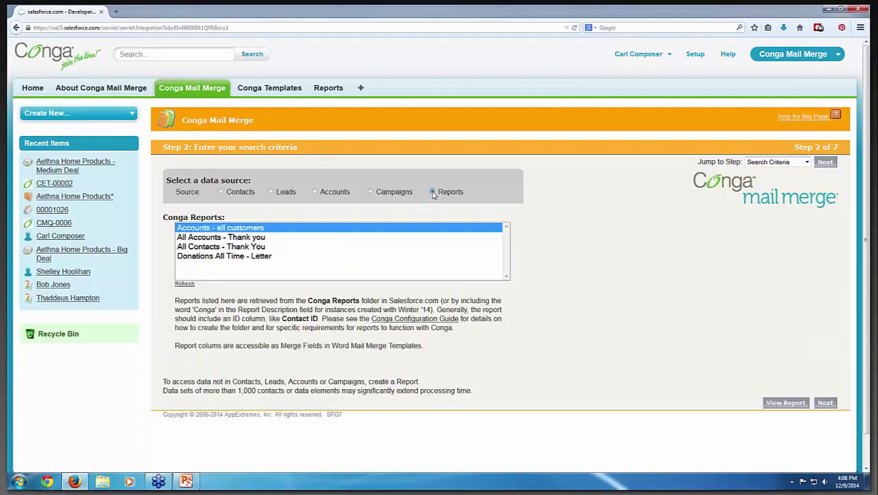
left_click(210, 258)
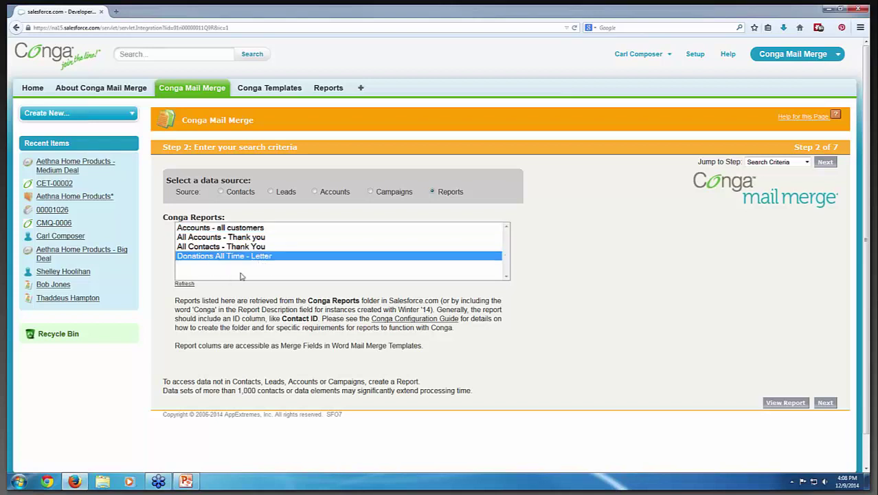
- Open the selected report for customizing, check its report type, and sort the preview by Account Name
left_click(785, 403)
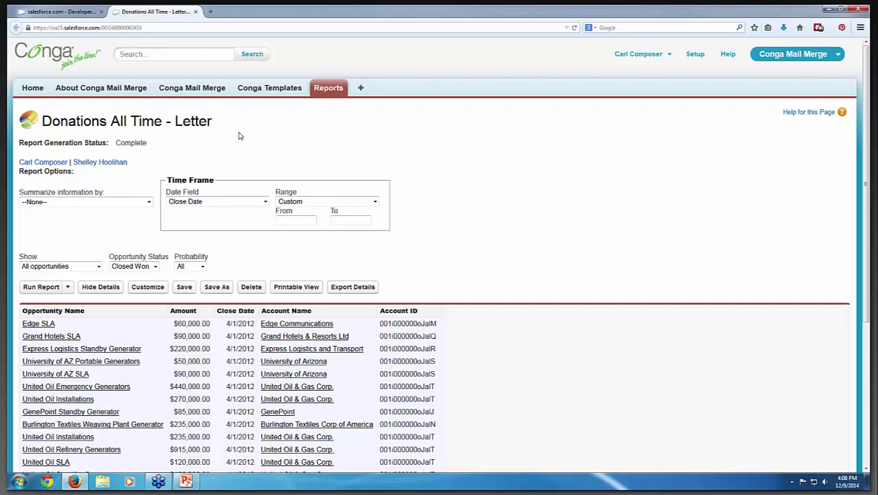
left_click(137, 294)
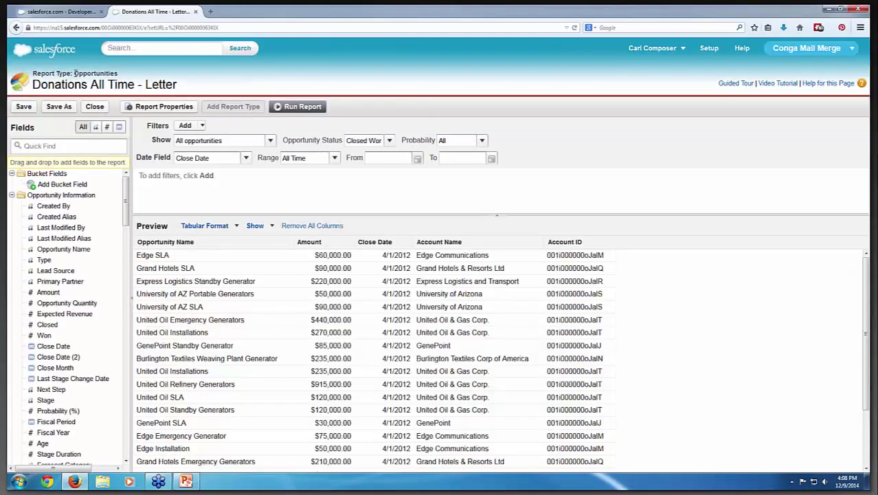
left_click_drag(74, 73, 121, 74)
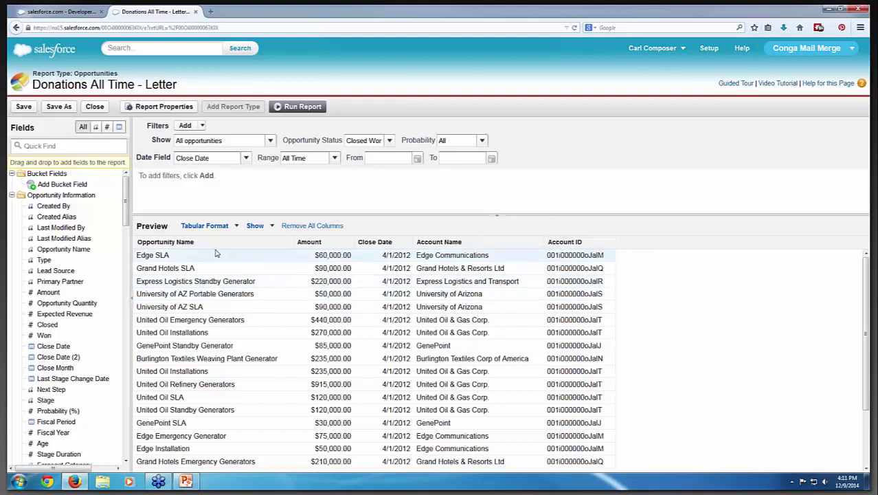
left_click(421, 245)
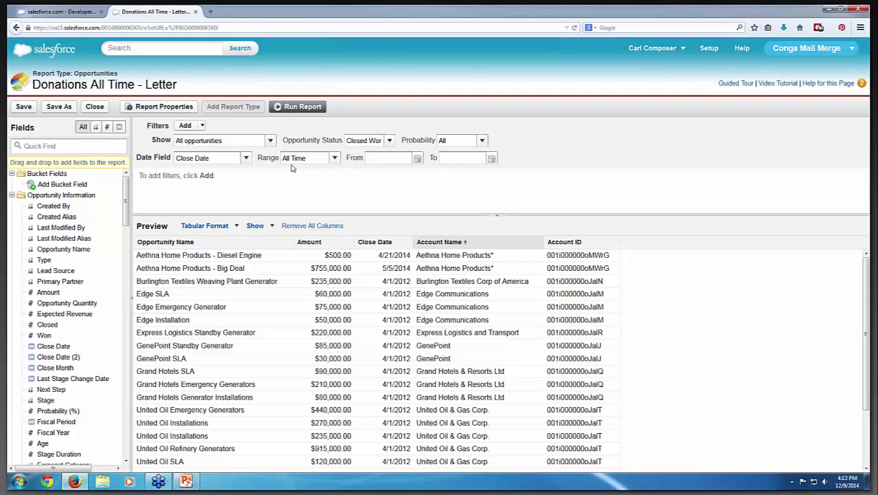
- Add a report filter for Type equals New Customer
left_click(195, 126)
left_click(209, 140)
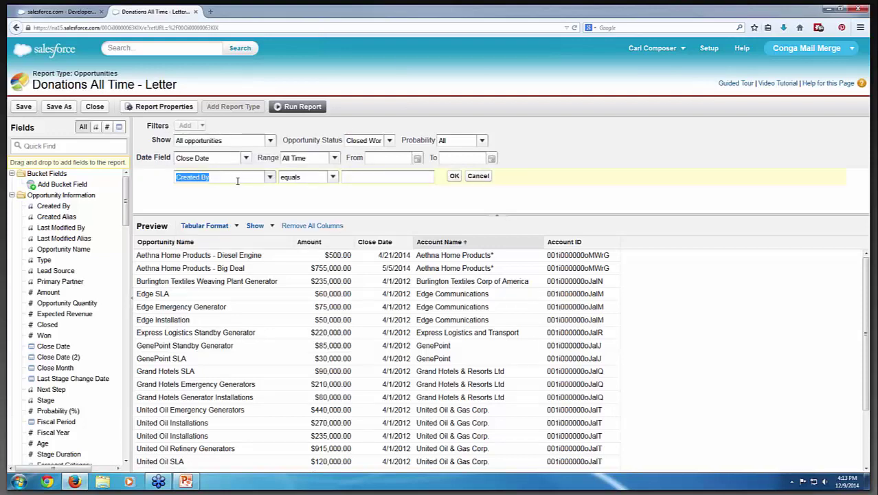
type("ty")
left_click(226, 214)
left_click(438, 177)
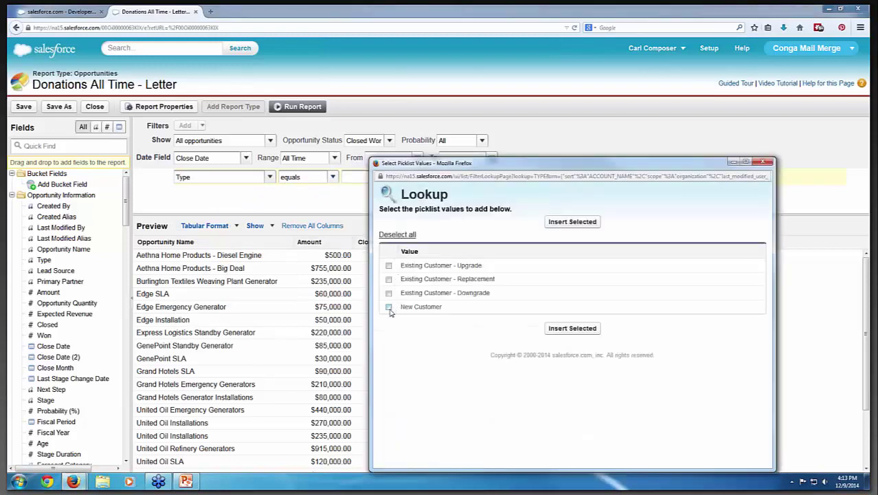
left_click(389, 306)
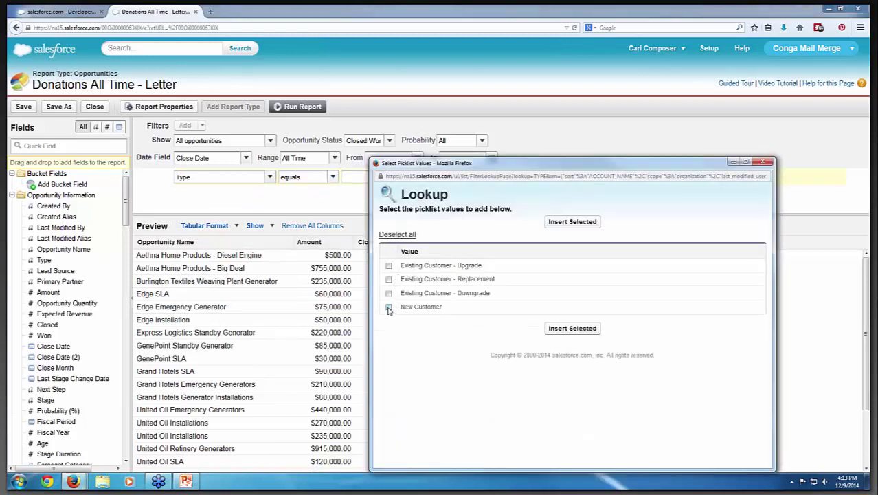
left_click(558, 222)
left_click(453, 176)
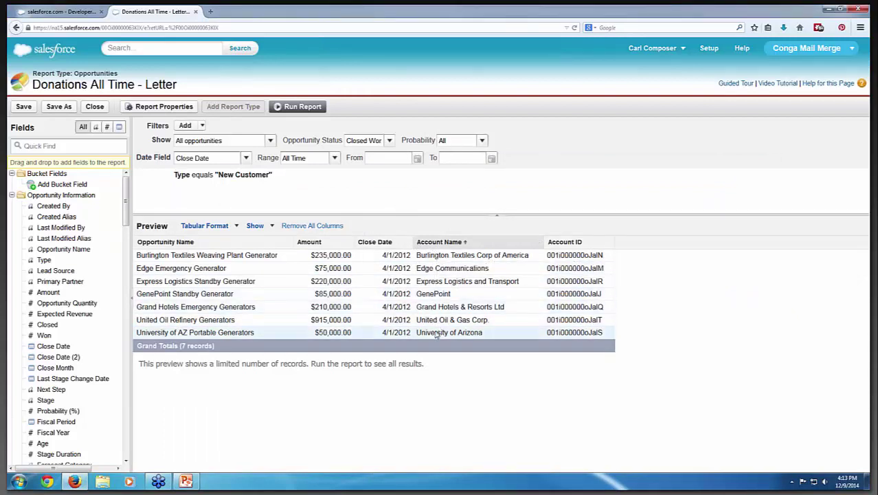
- Remove the Type filter from the report
mouse_move(278, 184)
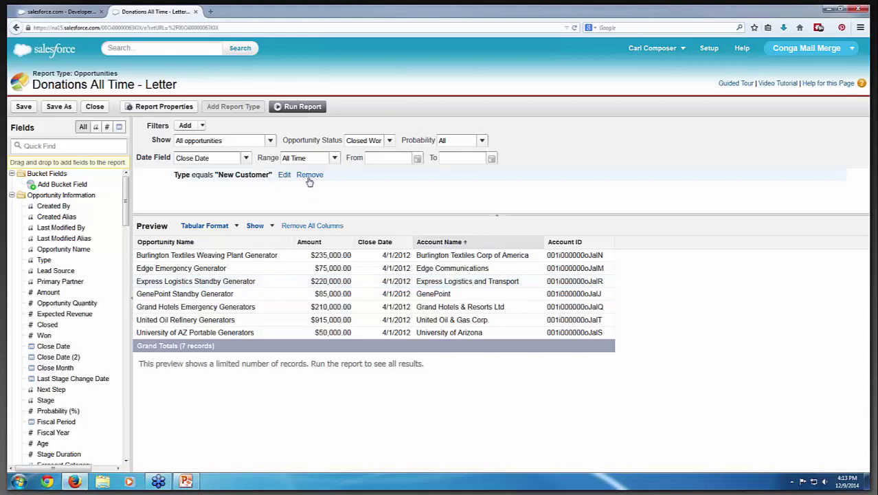
left_click(309, 175)
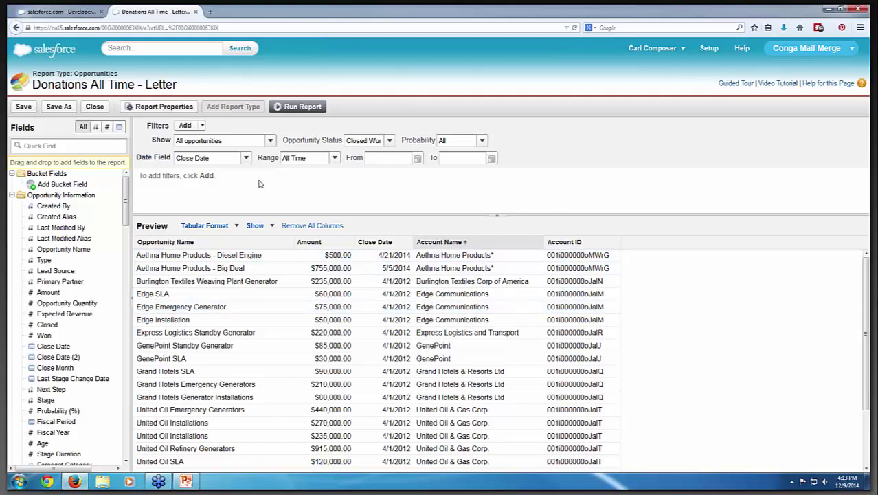
- Switch back to the mail merge wizard and continue with the selected report to the search results review
left_click(78, 14)
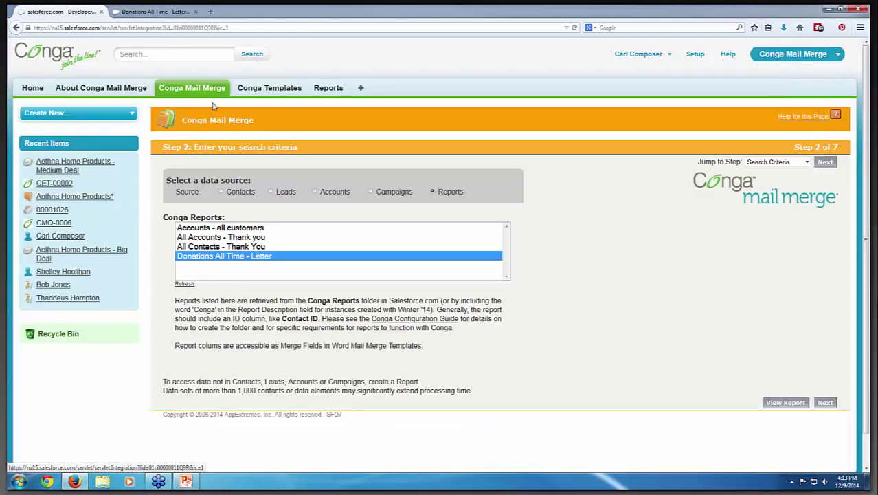
left_click(830, 167)
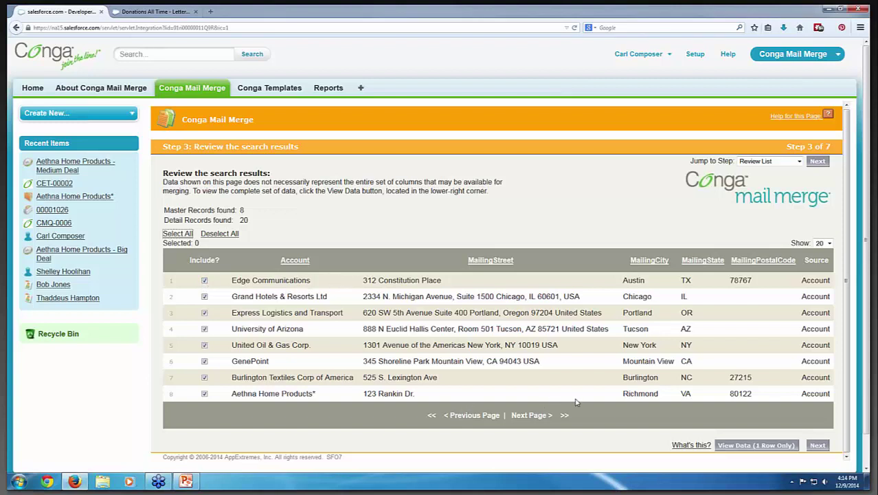
- Examine the recipient list's include options, its address columns, and the master and detail record counts
left_click(205, 280)
left_click(205, 281)
left_click_drag(275, 259, 835, 266)
left_click(562, 225)
left_click_drag(164, 210, 252, 223)
left_click(253, 226)
left_click_drag(164, 213, 245, 209)
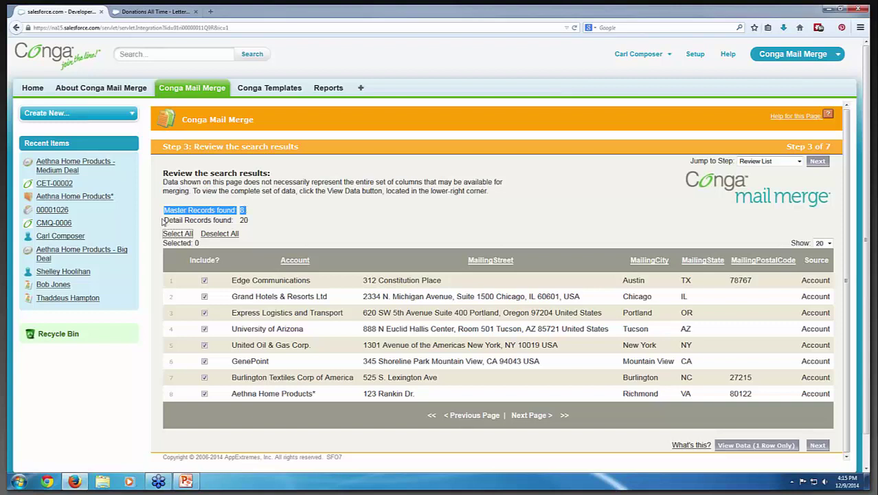
left_click_drag(165, 220, 250, 221)
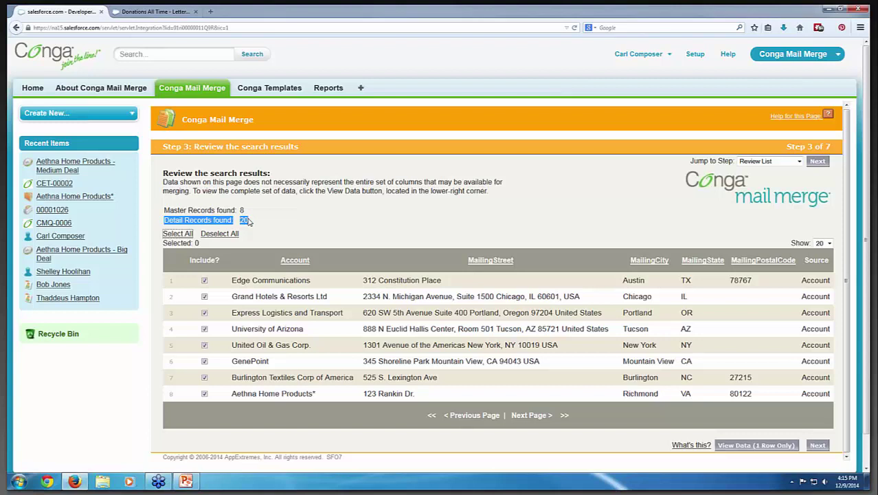
left_click(252, 222)
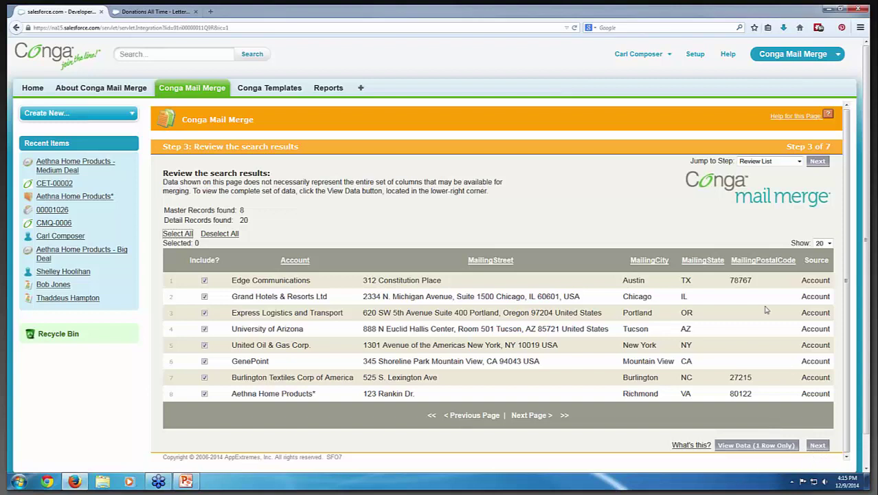
- Continue to the letter details and open the Donations All Time - Letter template in Microsoft Word
left_click(817, 445)
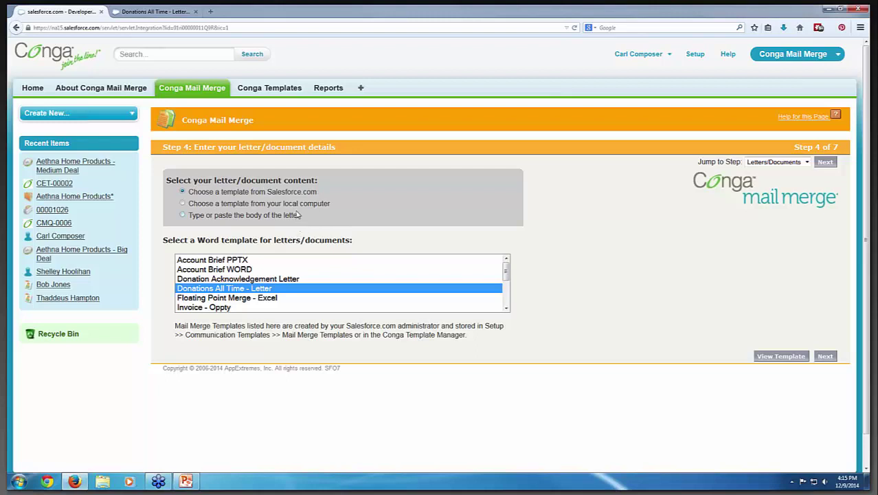
left_click(783, 357)
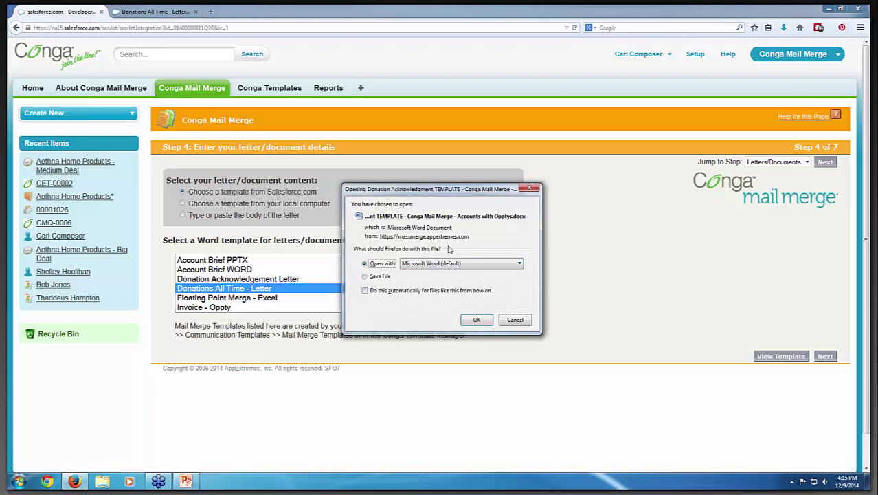
left_click(476, 320)
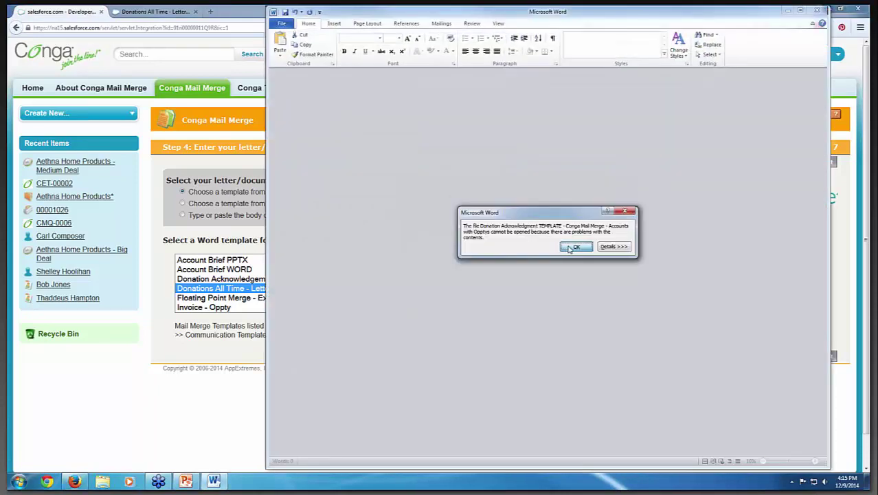
left_click(575, 247)
left_click(403, 265)
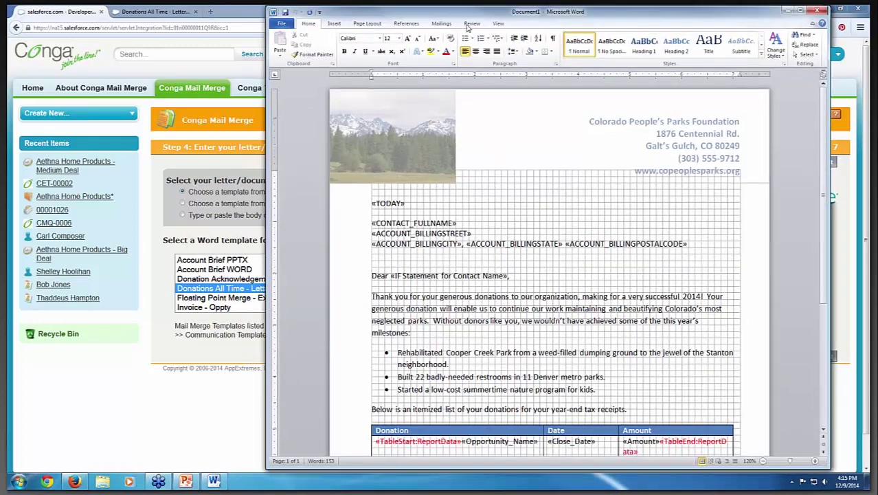
- Hide the gridlines in the template document
left_click(497, 24)
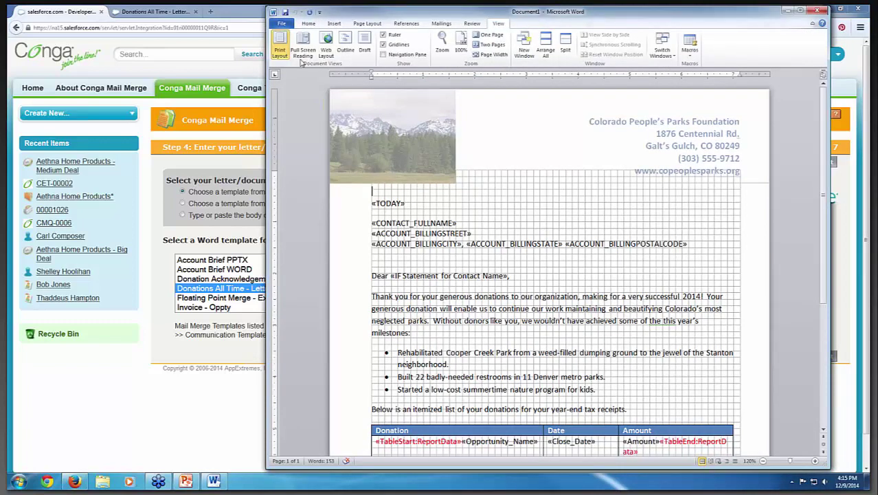
left_click(383, 44)
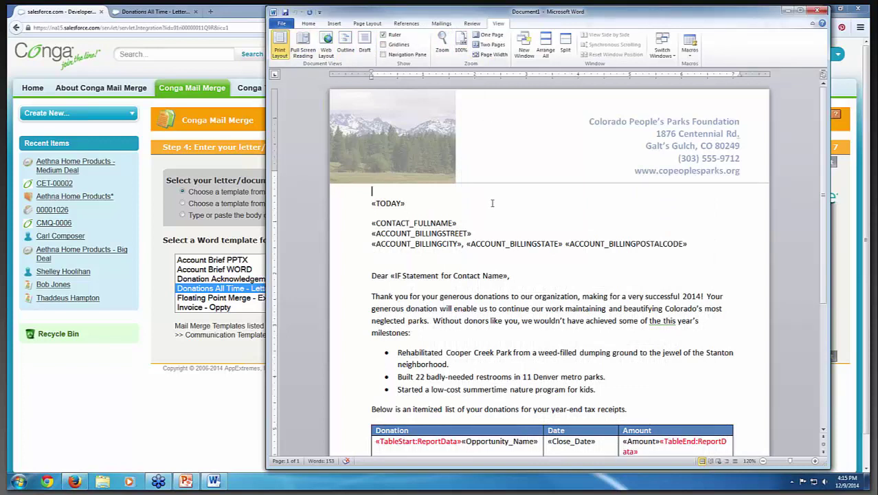
- Examine the date, contact name and billing address merge fields, and the donation table further down the letter
left_click(388, 203)
left_click(385, 223)
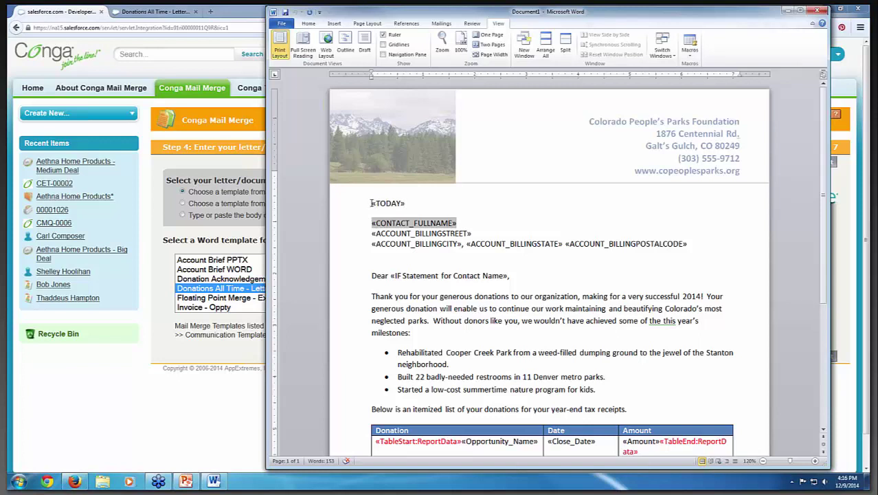
left_click_drag(371, 203, 377, 223)
left_click(377, 223)
left_click(416, 234)
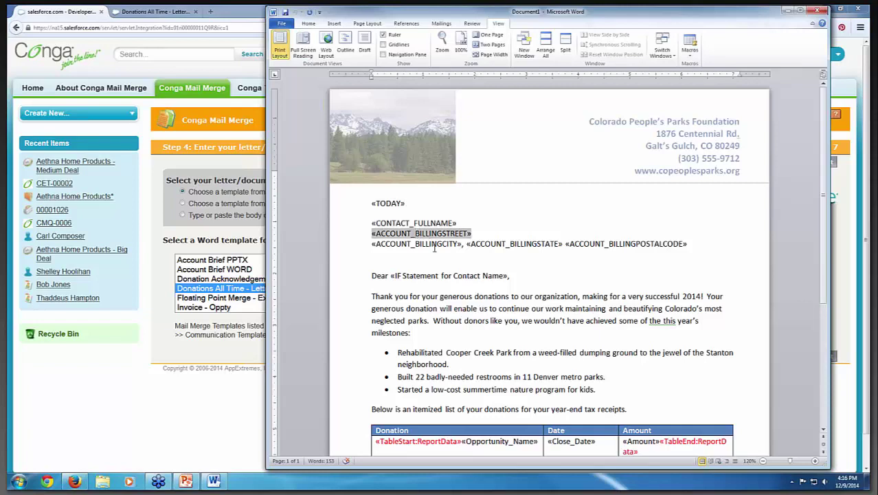
scroll(439, 260, "down", 3)
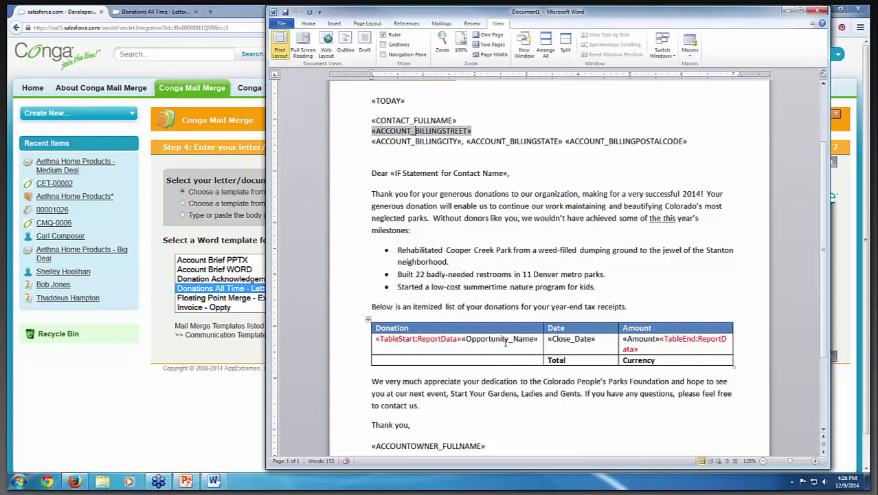
- Reveal the field code behind the Currency total in the donation table to inspect its formula, and hide it again
left_click(634, 359)
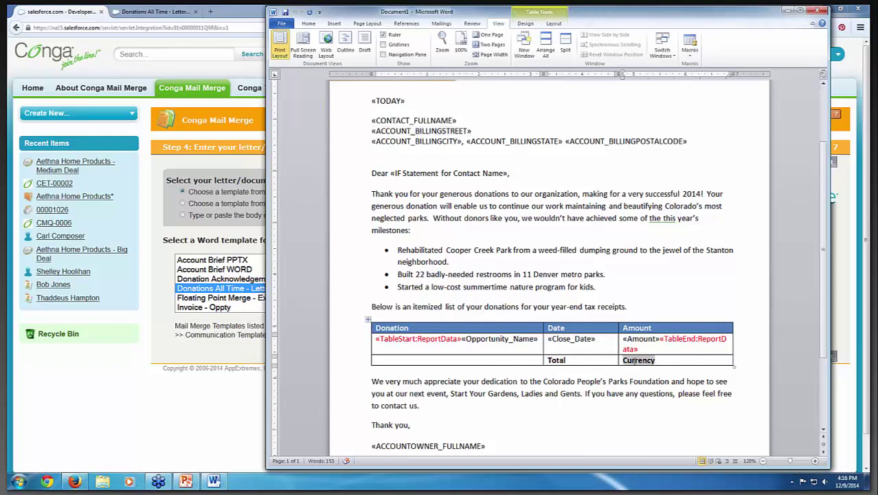
right_click(636, 359)
left_click(660, 304)
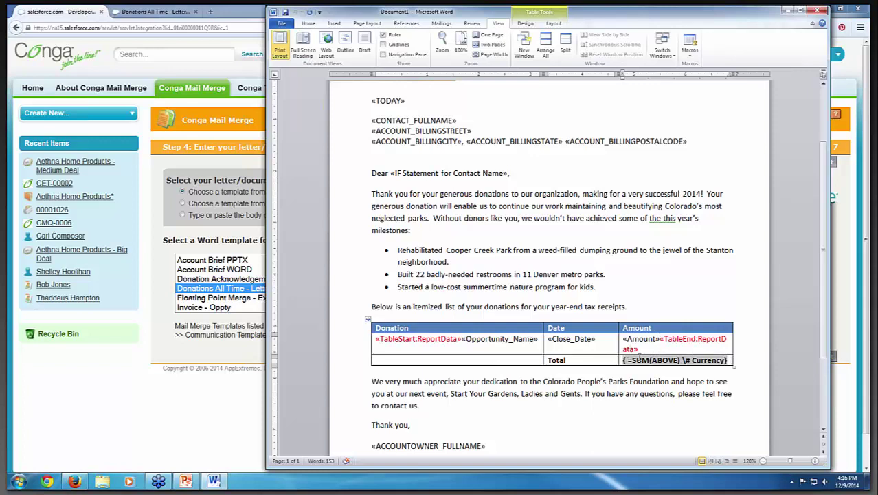
right_click(658, 360)
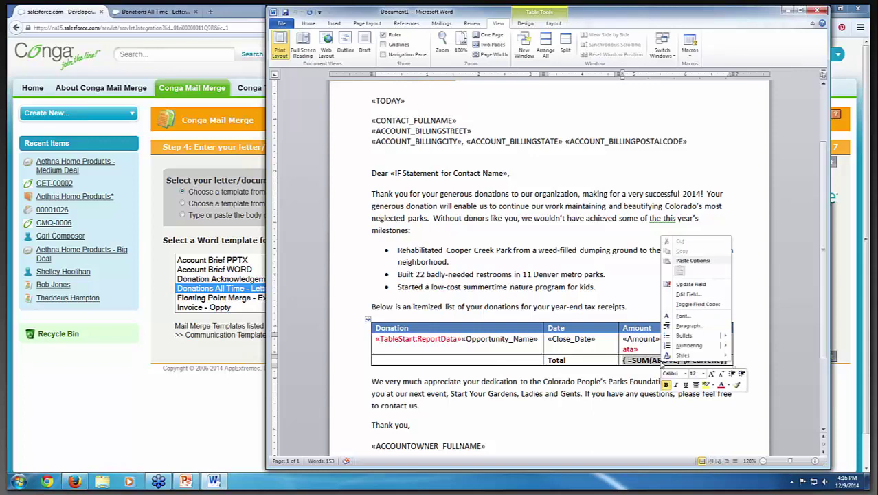
left_click(681, 308)
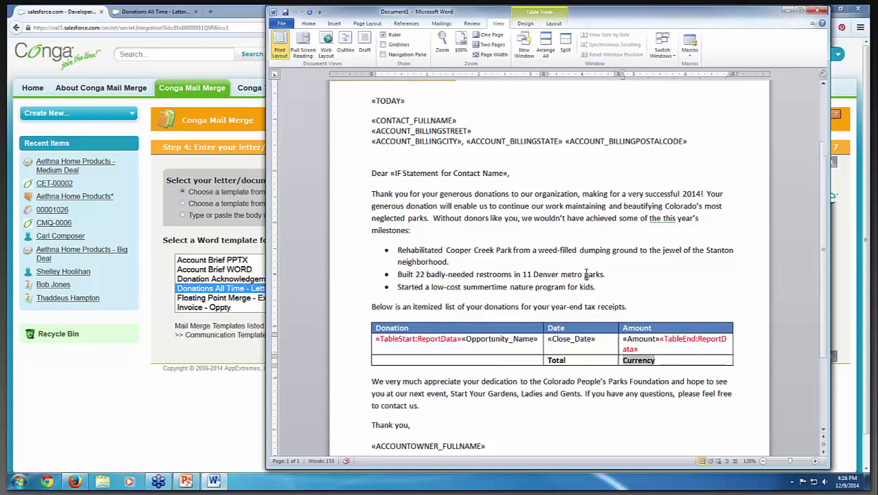
- Reveal the field code behind the IF Statement for Contact Name field in the letter's greeting to inspect its condition
scroll(584, 273, "up", 3)
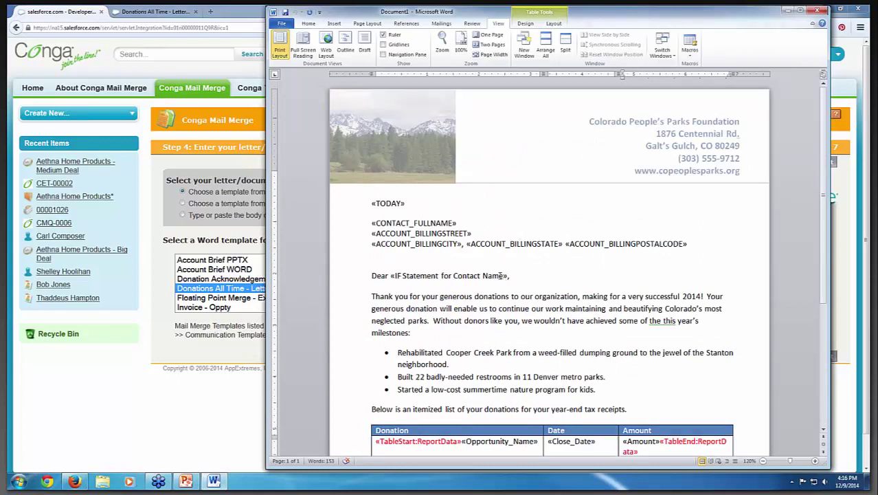
left_click(448, 276)
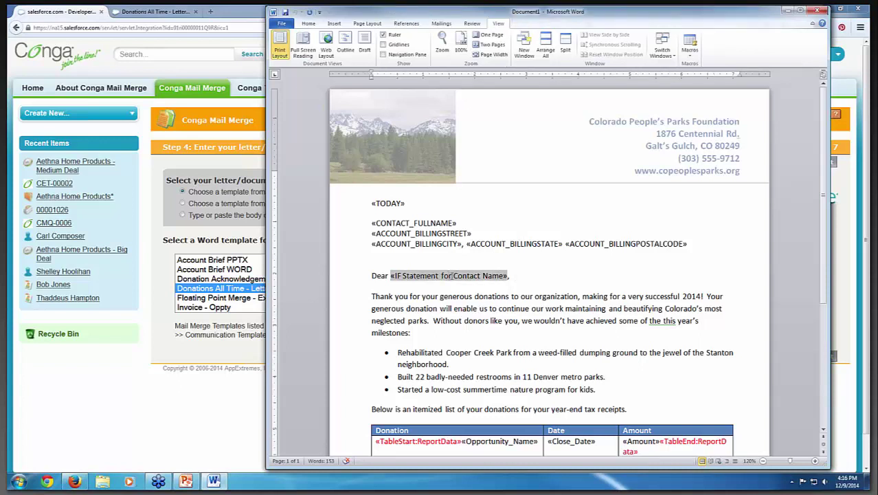
right_click(450, 275)
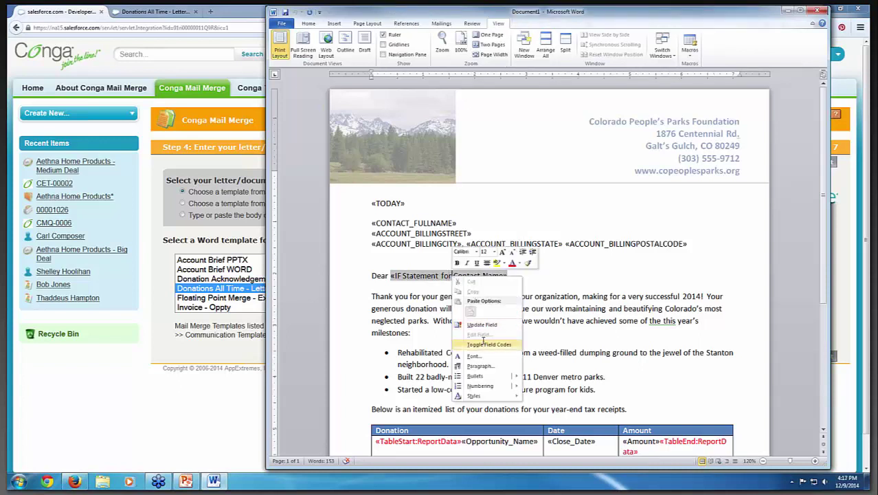
left_click(485, 338)
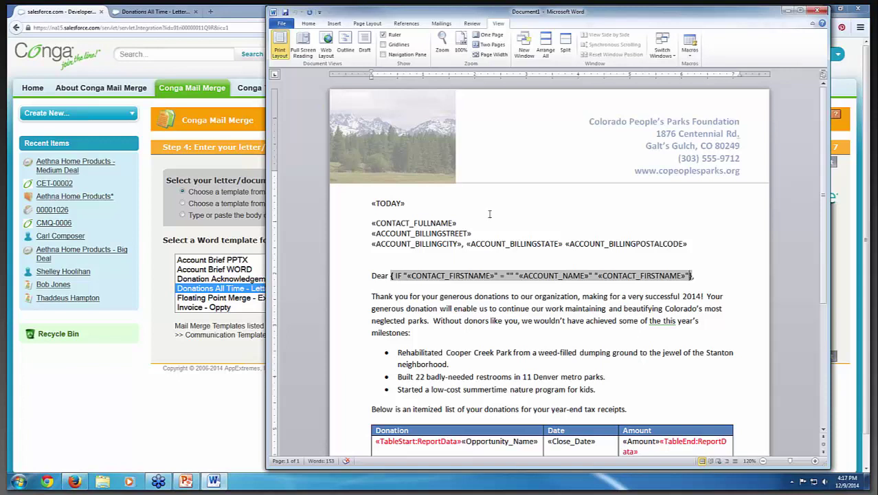
left_click(708, 277)
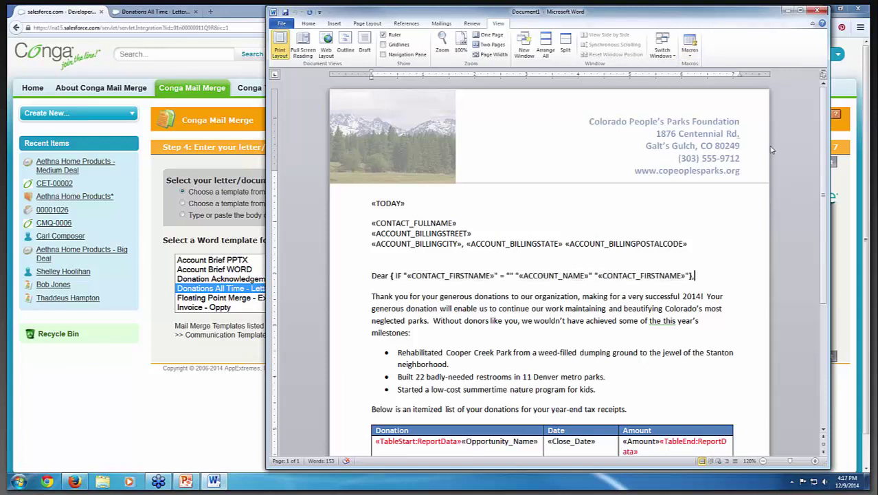
- Return to Conga Mail Merge, continue to the download step and merge the letters into one Microsoft Word file
left_click(788, 13)
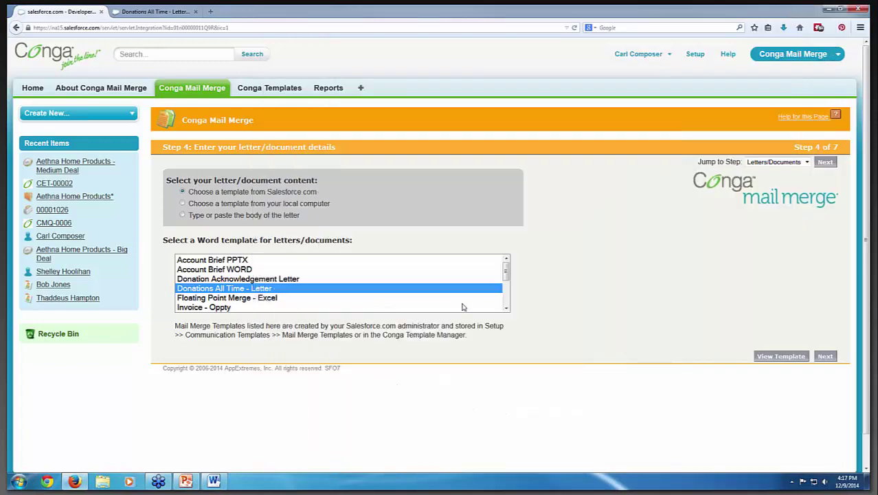
left_click(826, 357)
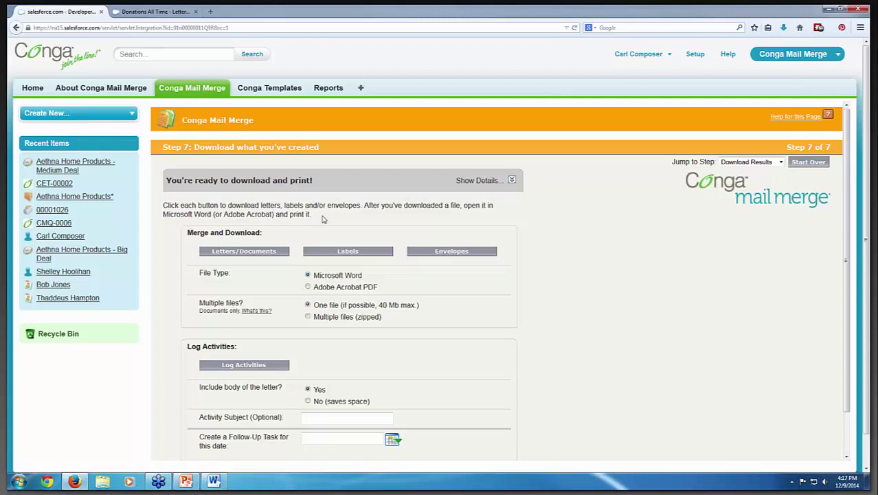
left_click(250, 256)
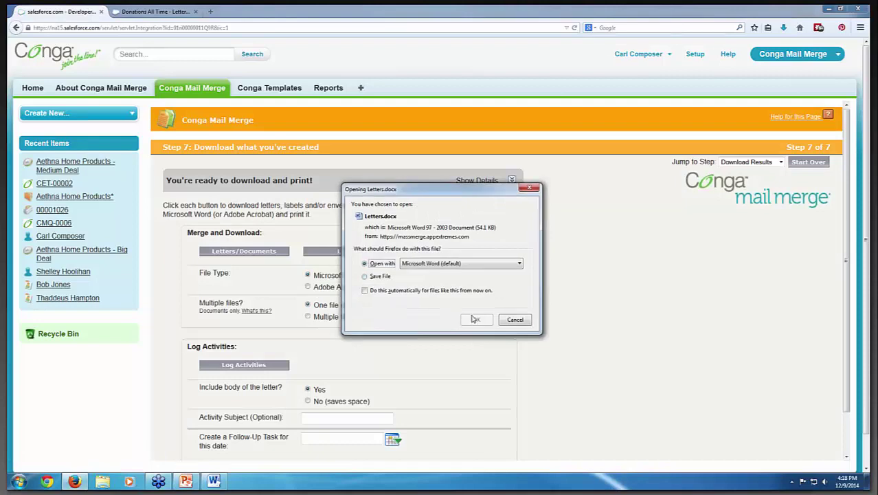
- Open the merged Letters.docx in Microsoft Word and enable editing, with its window moved towards the middle of the desktop
left_click(475, 319)
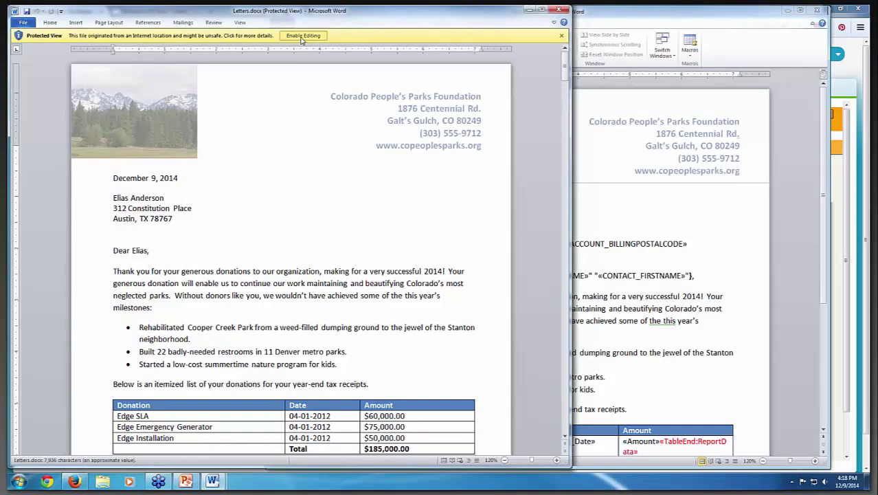
left_click(303, 36)
left_click_drag(369, 19, 508, 26)
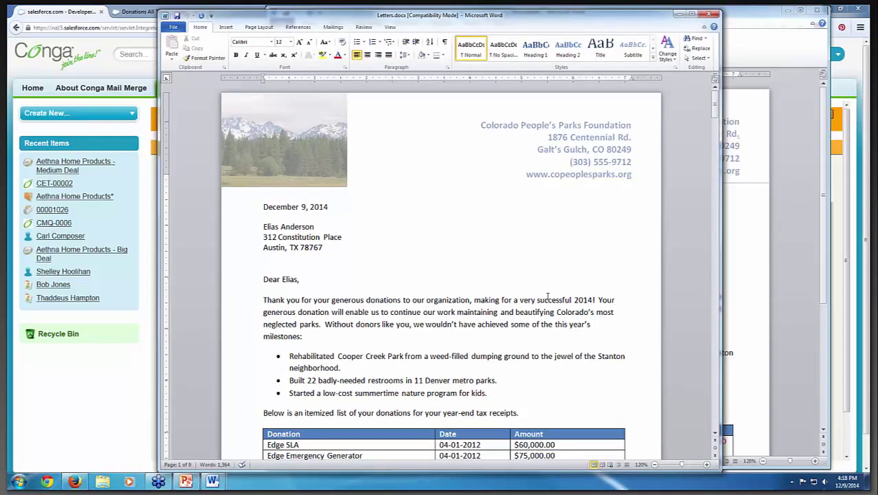
- Examine the merged date, recipient name and address, and body text of the first letter
left_click(356, 269)
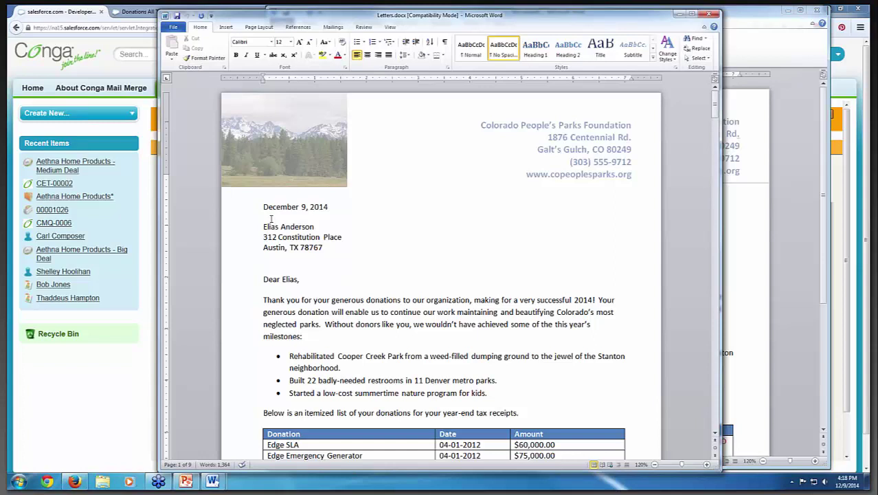
scroll(270, 219, "down", 2)
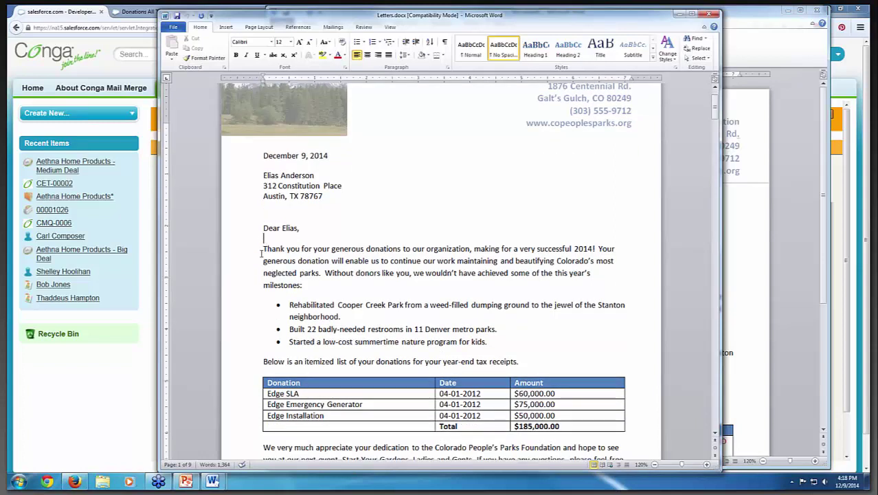
left_click(274, 296)
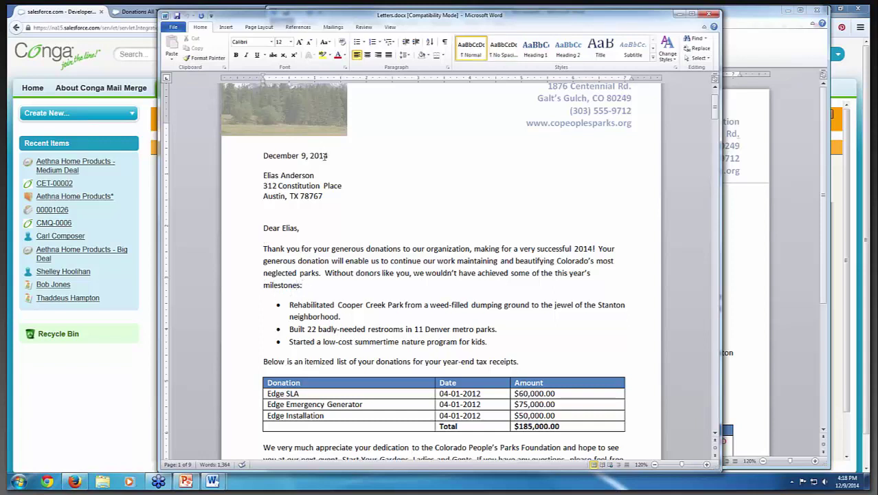
scroll(419, 177, "up", 2)
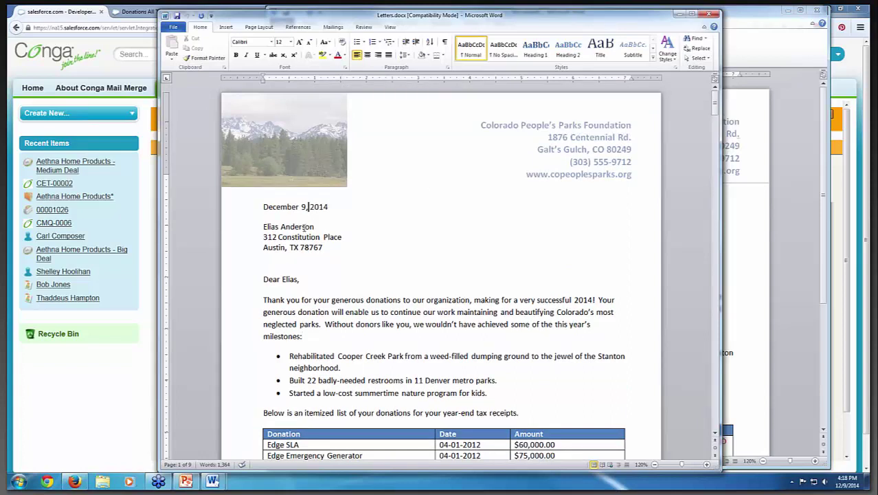
left_click(303, 227)
- Reveal the field code behind the recipient's first name in the first letter's greeting
double_click(286, 278)
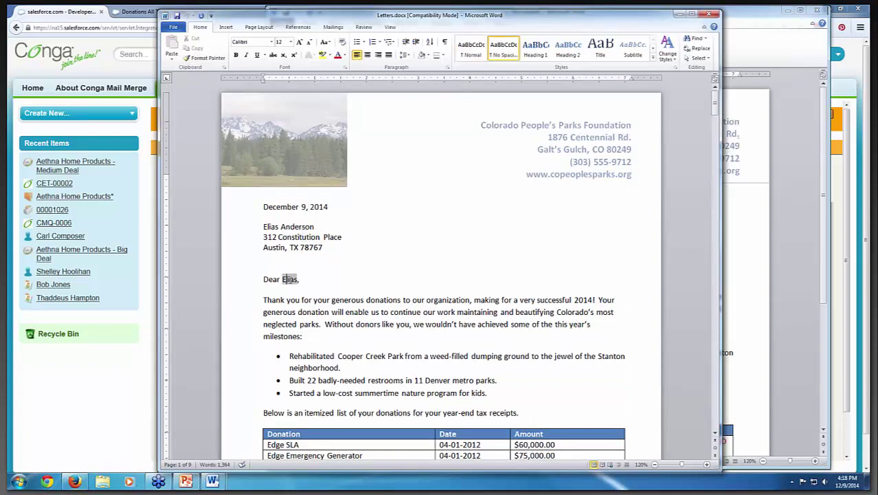
scroll(352, 277, "down", 3)
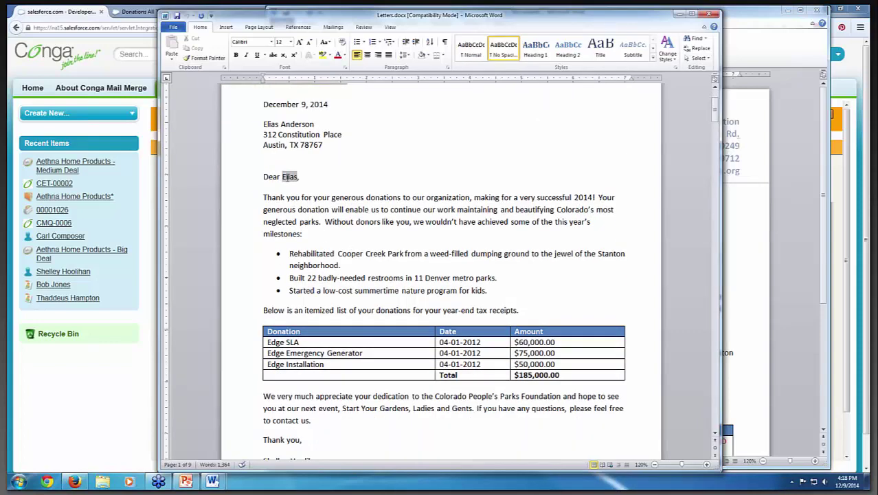
right_click(286, 177)
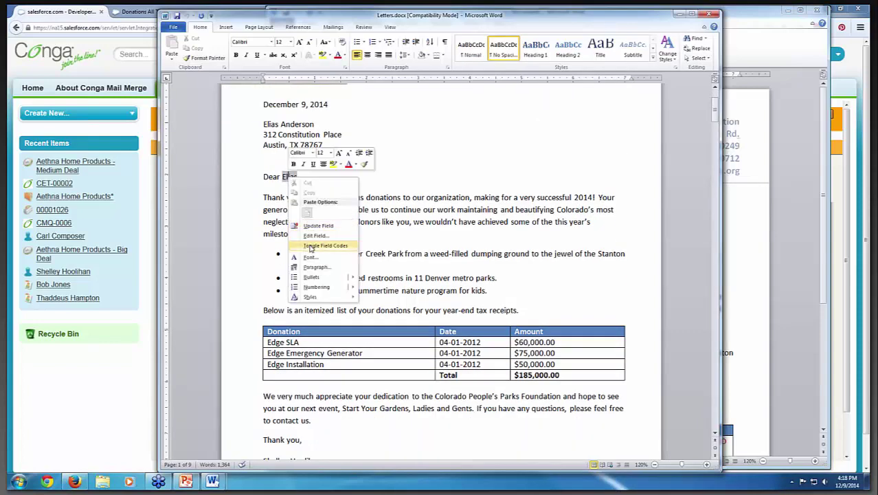
left_click(310, 246)
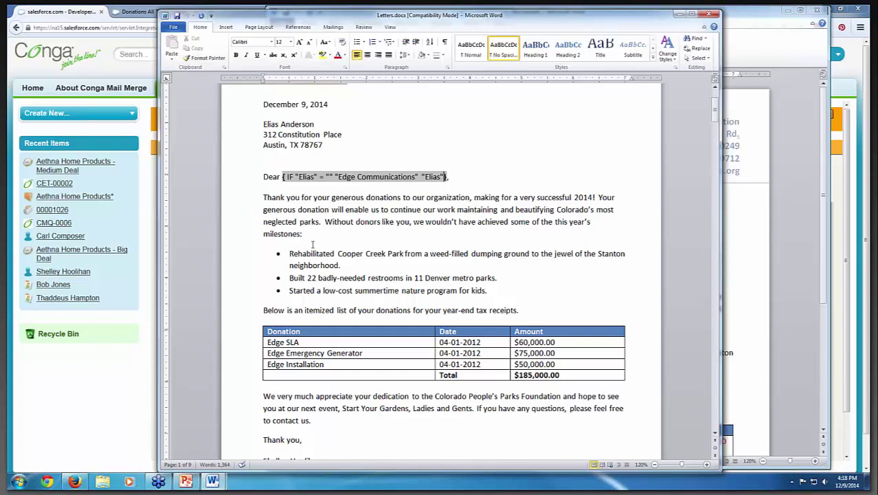
left_click(334, 190)
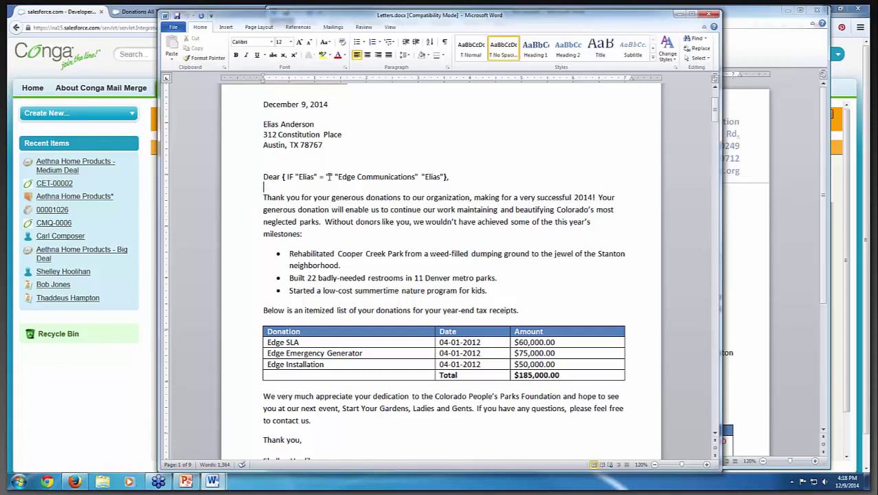
- Inspect the account name and first name arguments of the greeting's IF field, and update the field to restore its result
left_click(406, 177)
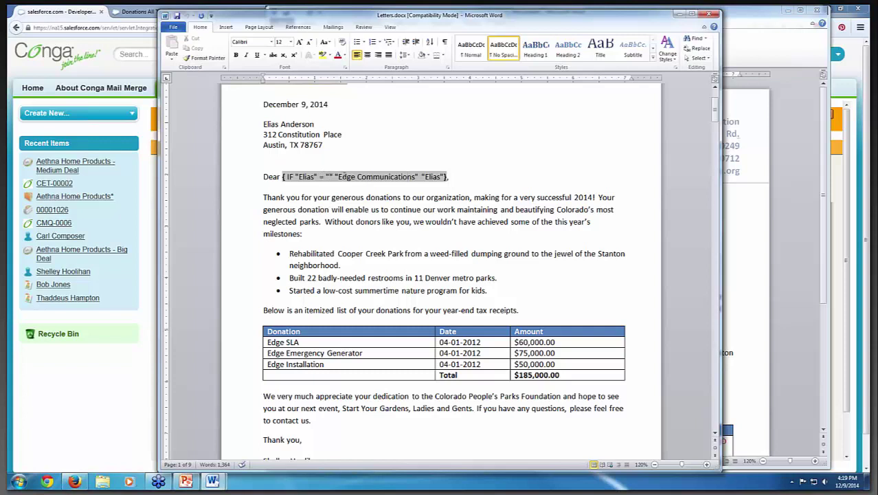
left_click_drag(424, 177, 440, 177)
left_click(289, 177)
right_click(288, 177)
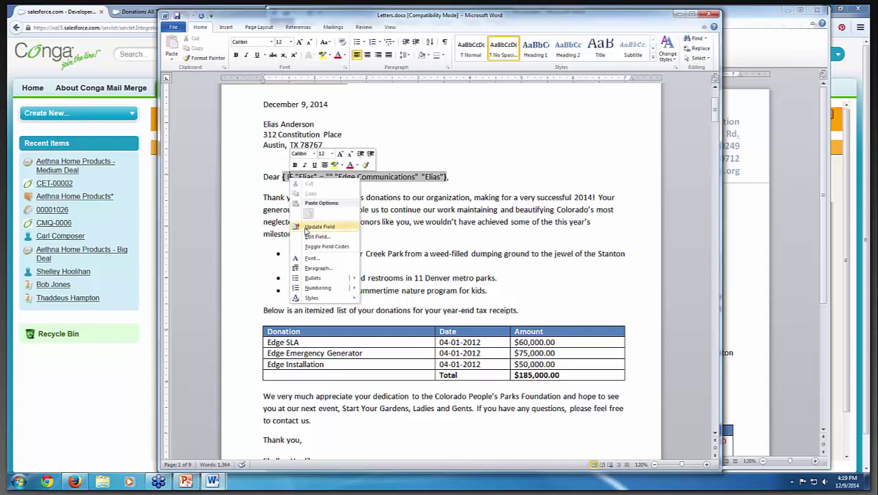
left_click(306, 229)
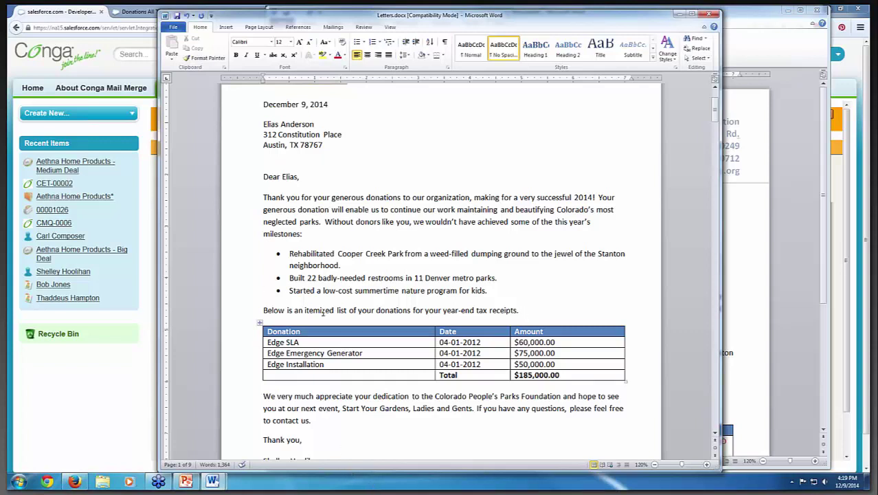
- Examine the dates, individual amounts and currency-formatted total in the first letter's donation table
scroll(323, 312, "down", 1)
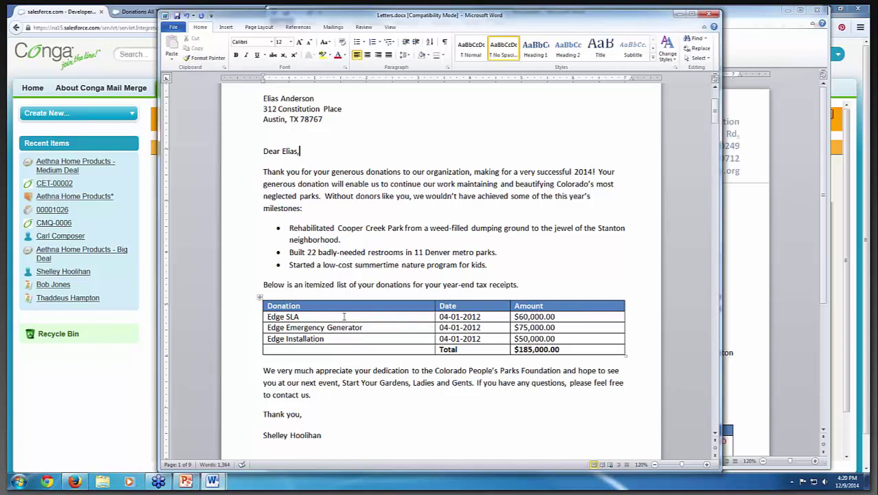
left_click(517, 317)
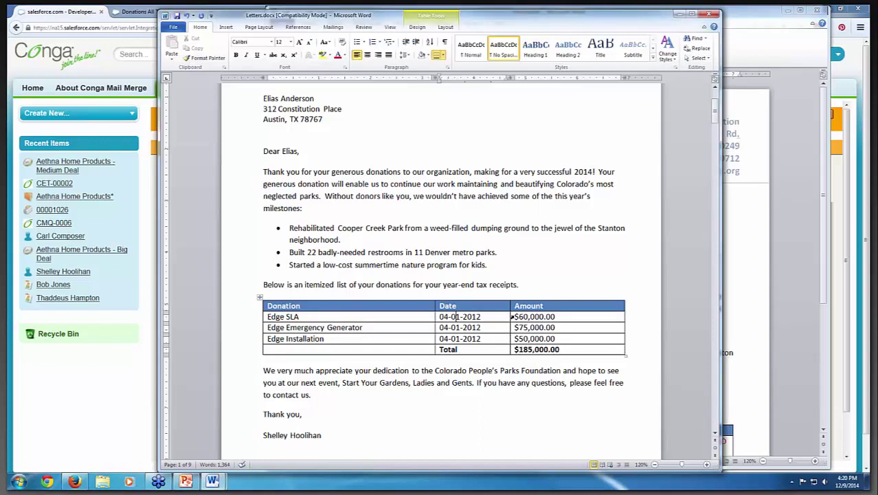
double_click(521, 350)
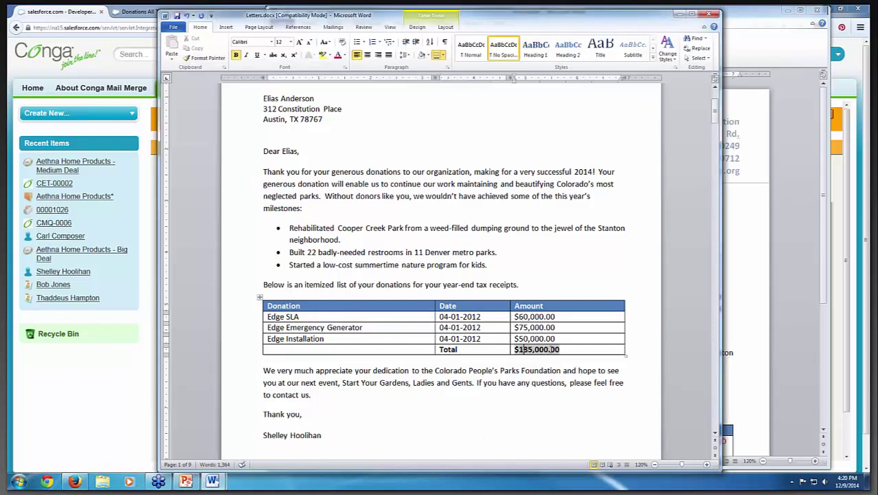
left_click(561, 349)
left_click(528, 317)
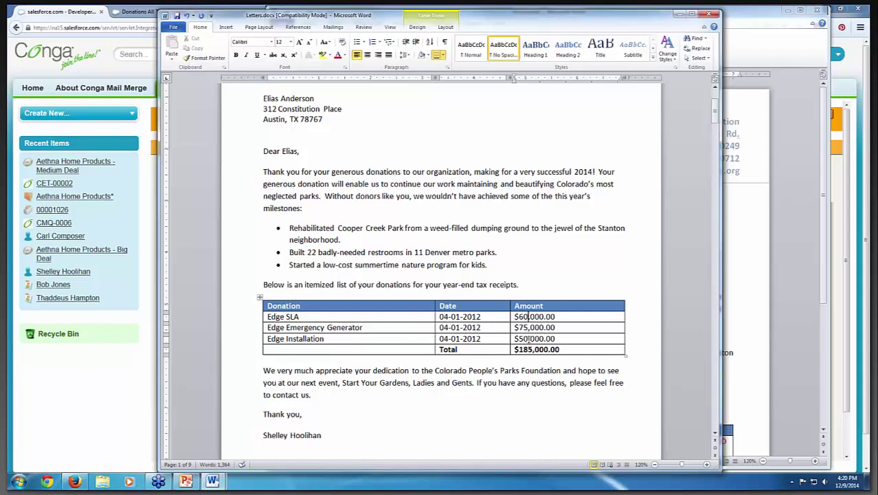
double_click(530, 350)
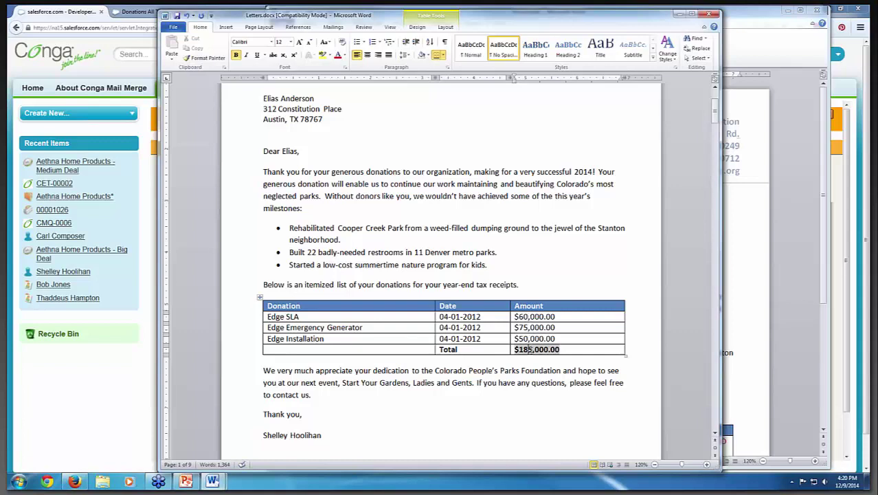
left_click(511, 402)
- Examine the second letter in the merged document, checking its address block for a repeated city and state, and its donation table
scroll(511, 402, "down", 3)
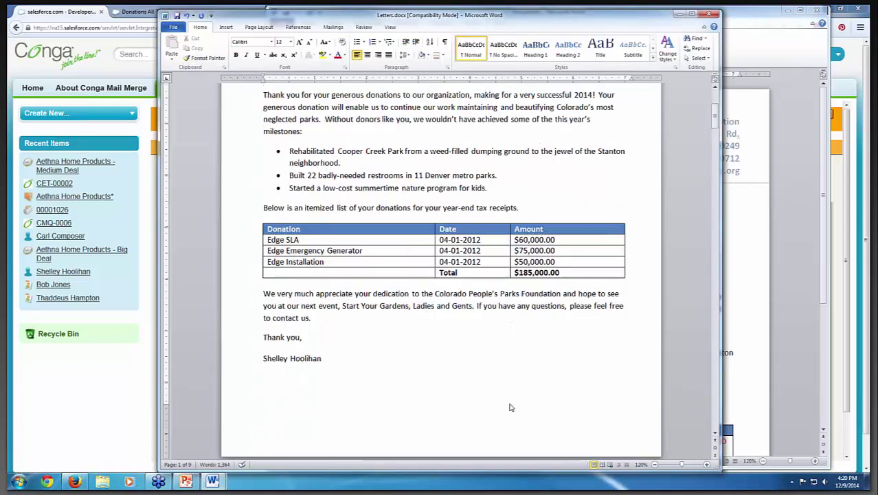
scroll(469, 327, "down", 9)
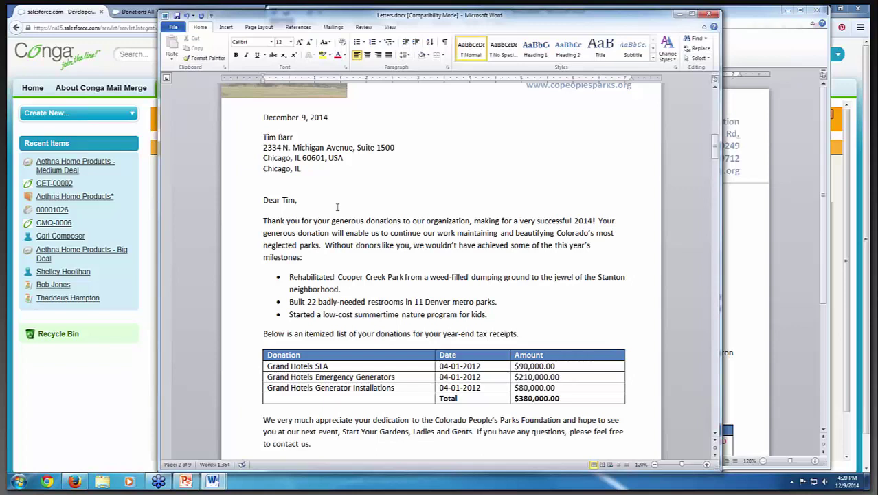
left_click(301, 169)
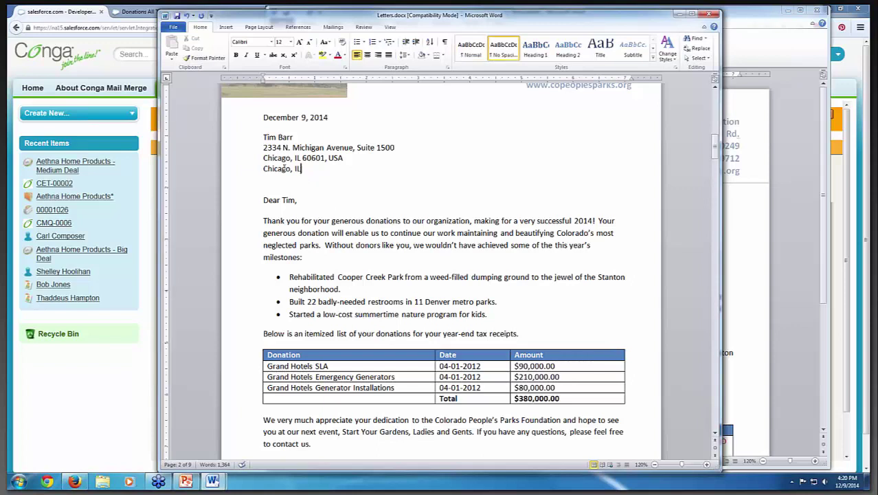
mouse_move(262, 169)
left_mouse_down()
mouse_move(305, 169)
mouse_move(269, 171)
left_mouse_up()
left_click(311, 170)
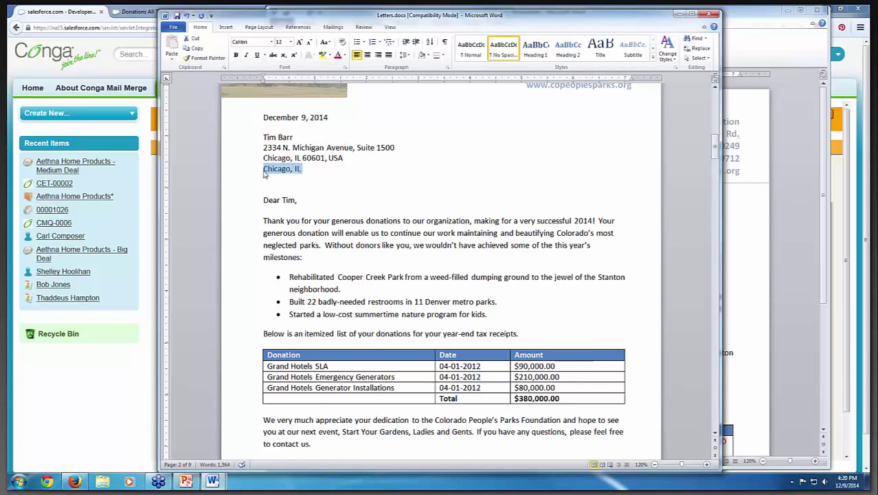
key("Down")
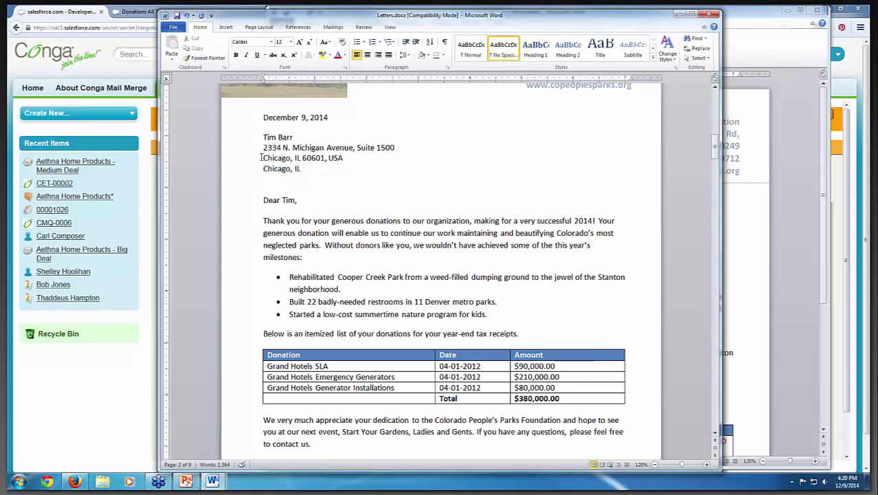
left_click_drag(263, 158, 263, 179)
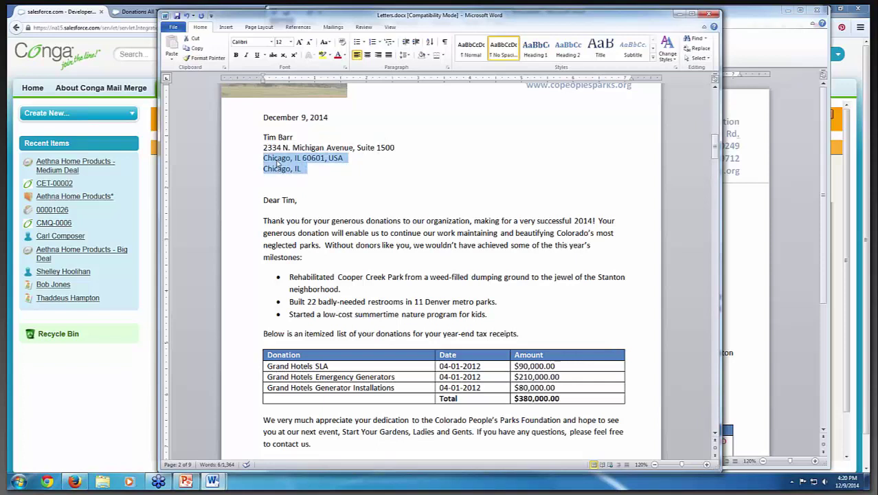
left_click(303, 201)
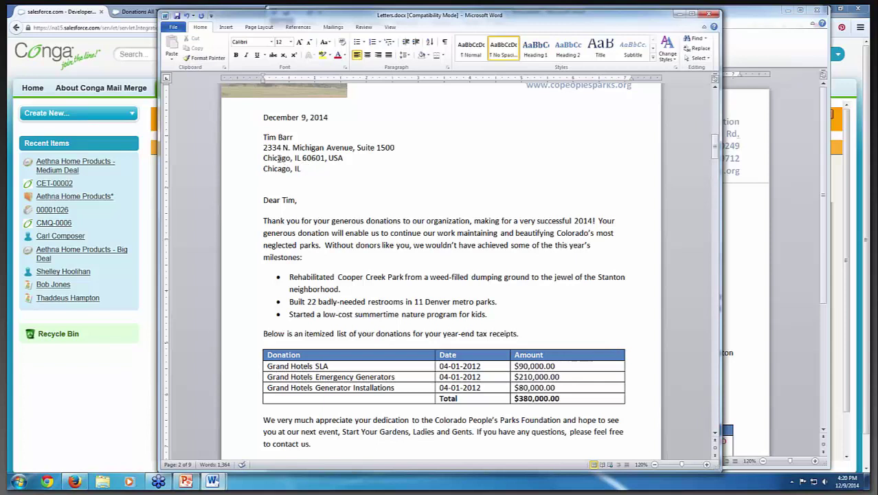
left_click(303, 171)
left_click(420, 368)
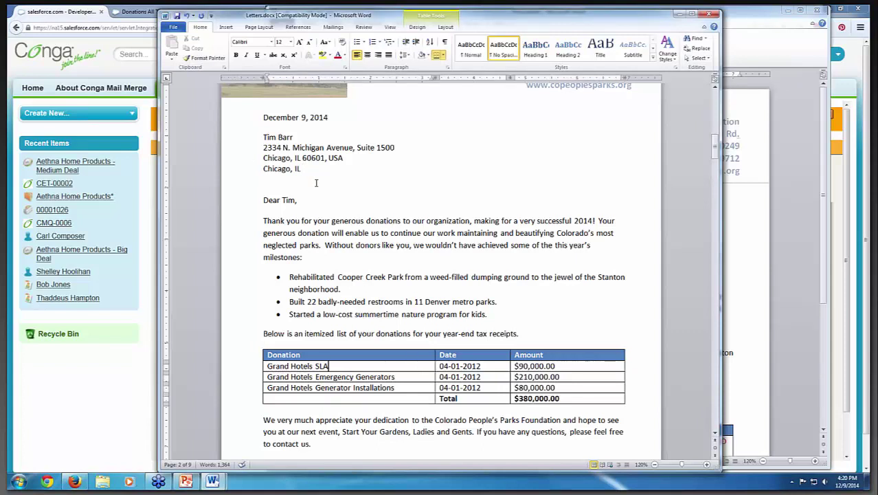
- Reveal and inspect the IF field code behind the second letter's greeting, and toggle it back to its result
double_click(289, 200)
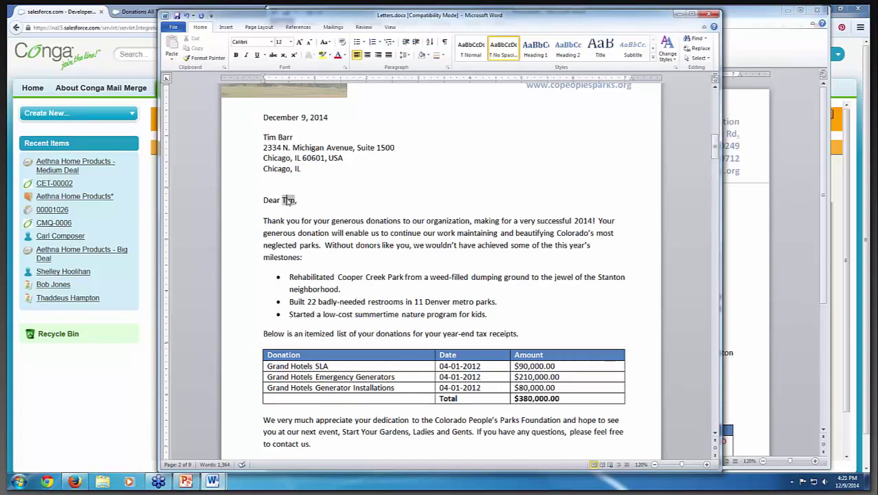
right_click(288, 200)
left_click(323, 265)
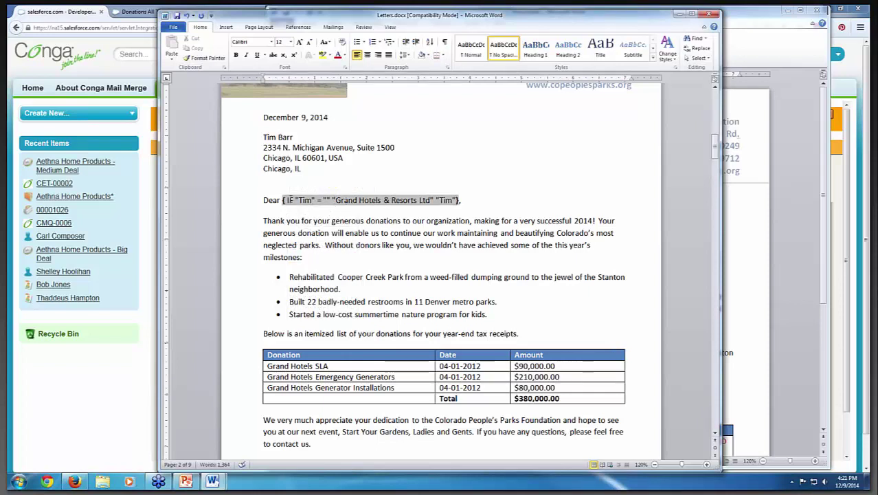
right_click(288, 202)
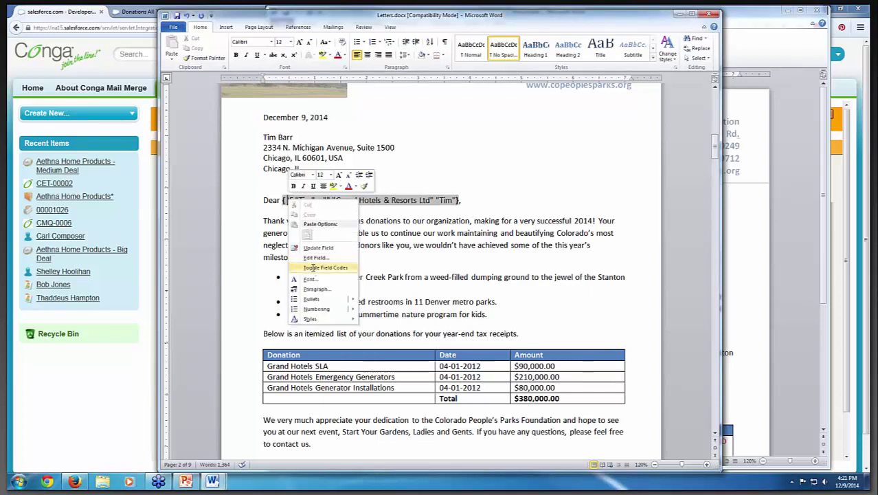
left_click(313, 267)
- Examine the third merged letter, from its address block and greeting to its donation table and closing
scroll(368, 235, "down", 9)
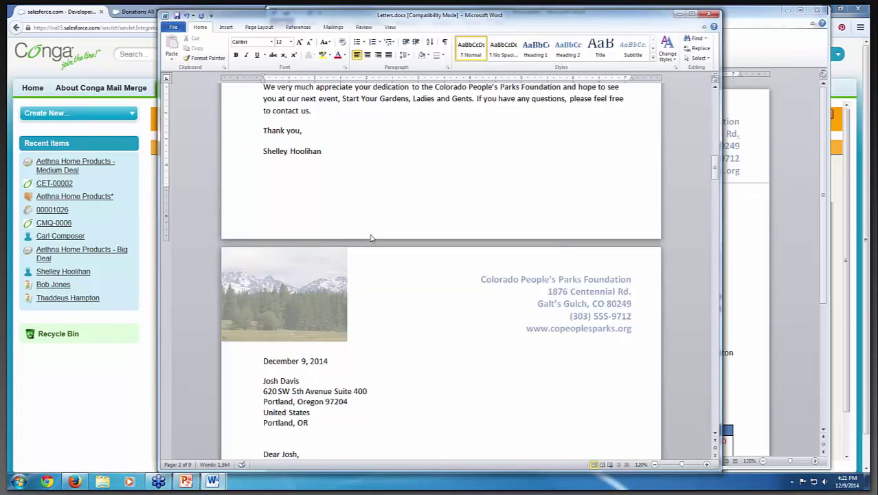
scroll(369, 238, "down", 5)
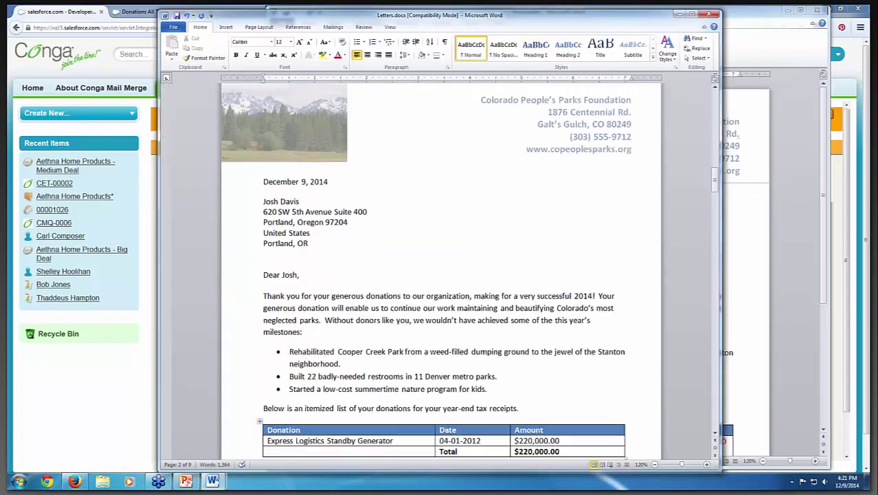
left_click(330, 294)
scroll(352, 312, "down", 4)
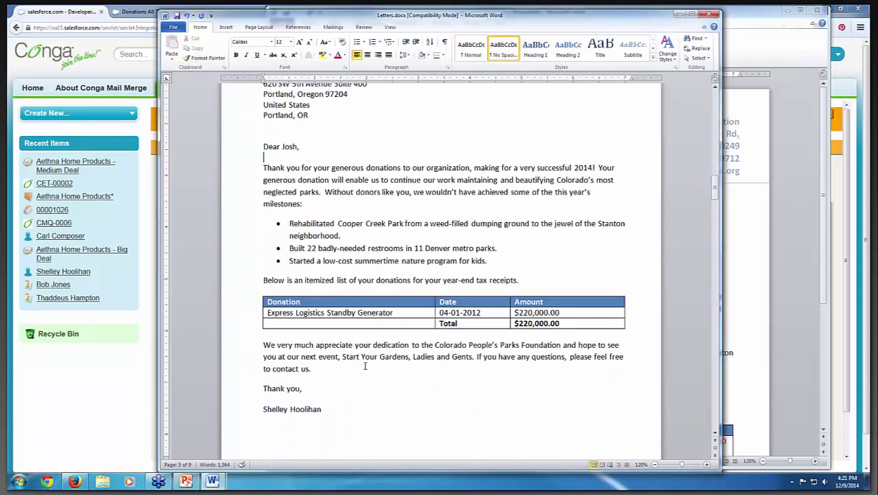
scroll(365, 366, "down", 1)
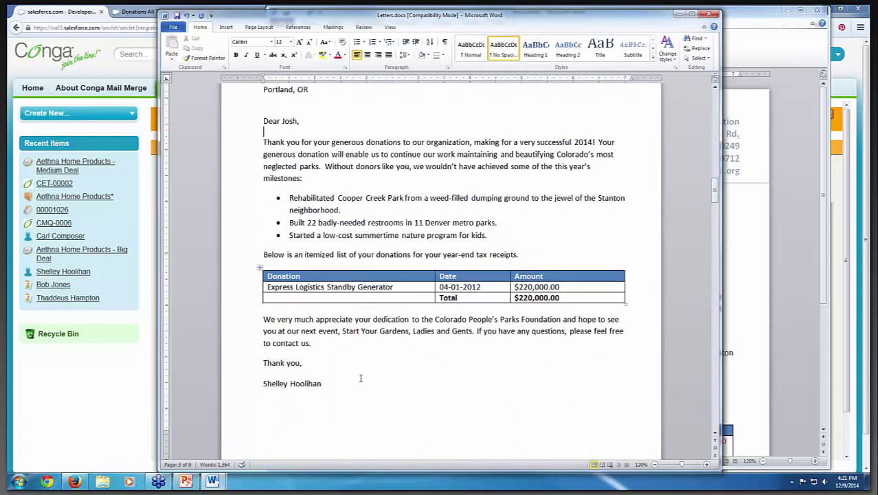
- Examine the University of Arizona letter, checking how the account name is used in the greeting and its donation table
scroll(362, 367, "down", 4)
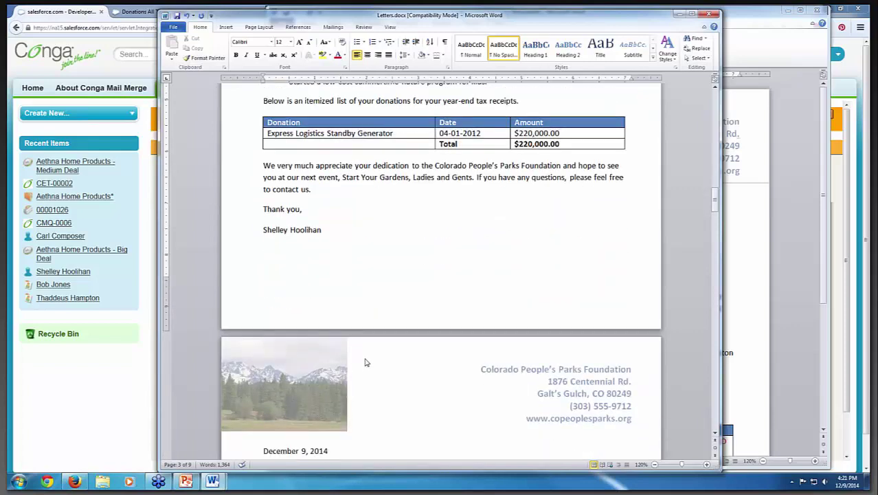
scroll(367, 359, "down", 4)
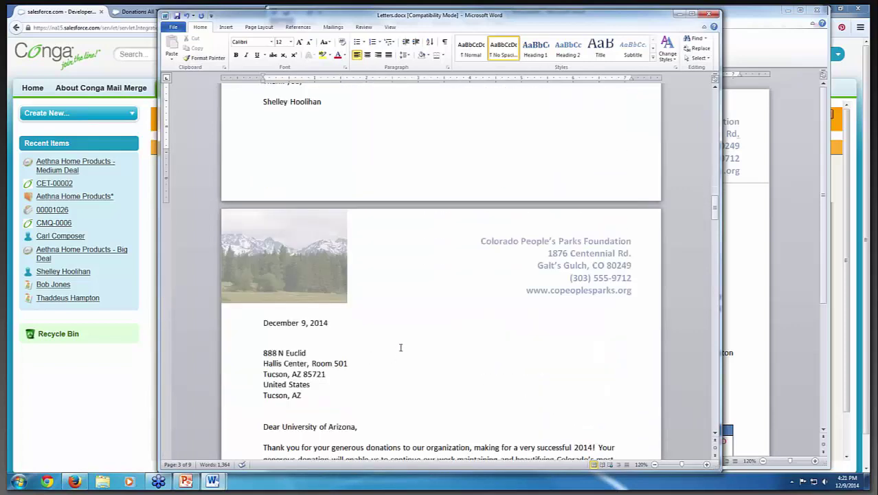
scroll(402, 348, "down", 4)
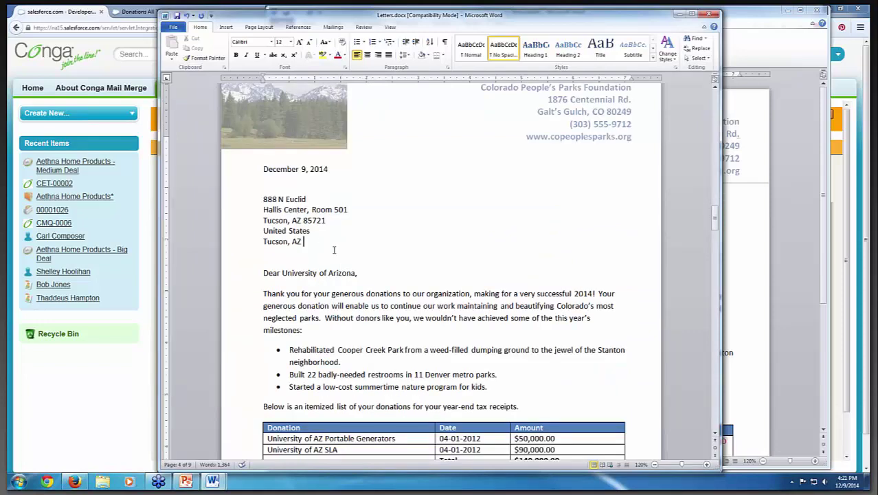
scroll(331, 247, "down", 3)
scroll(330, 248, "down", 12)
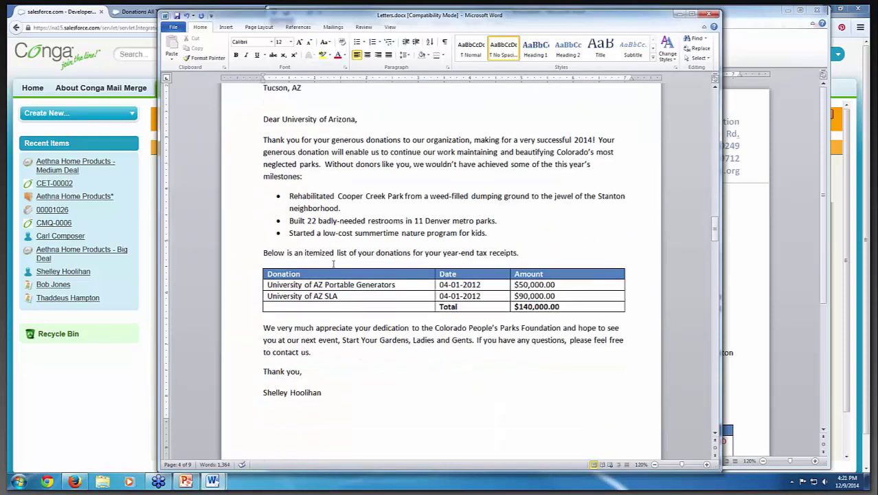
- Examine the United Oil letter's donation table and the page break before its signature
scroll(335, 287, "down", 15)
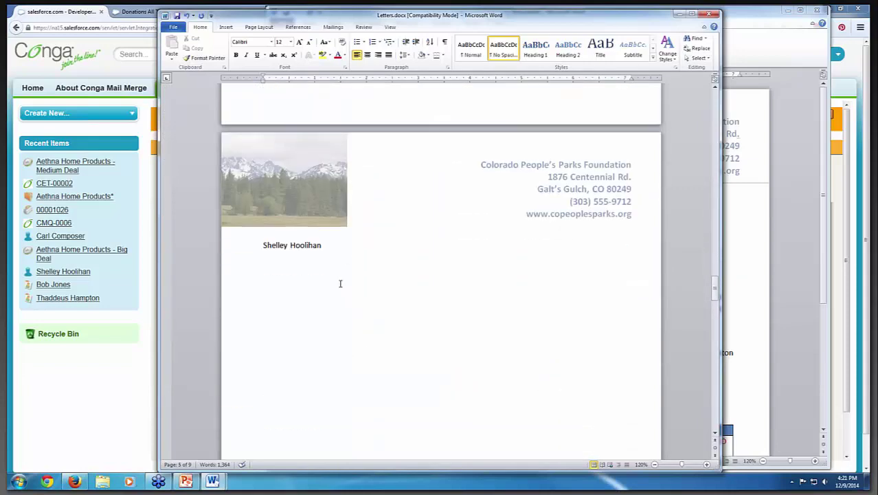
scroll(340, 285, "up", 5)
scroll(329, 360, "down", 3)
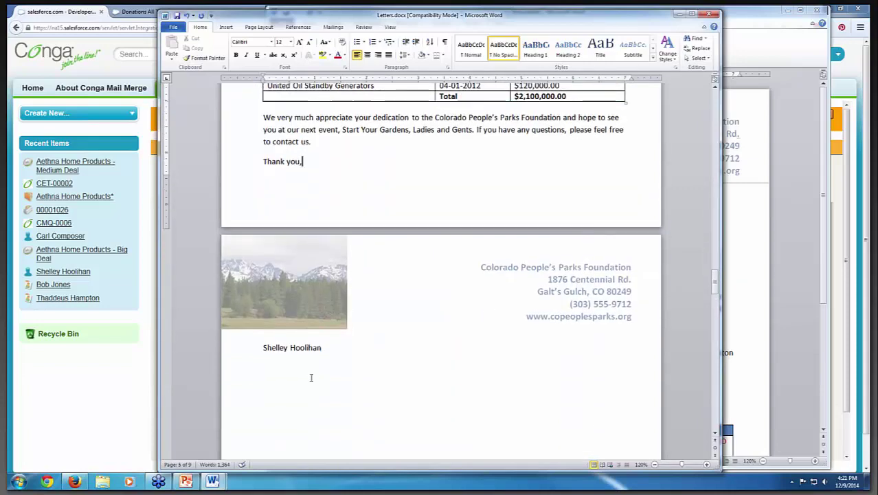
scroll(310, 374, "up", 4)
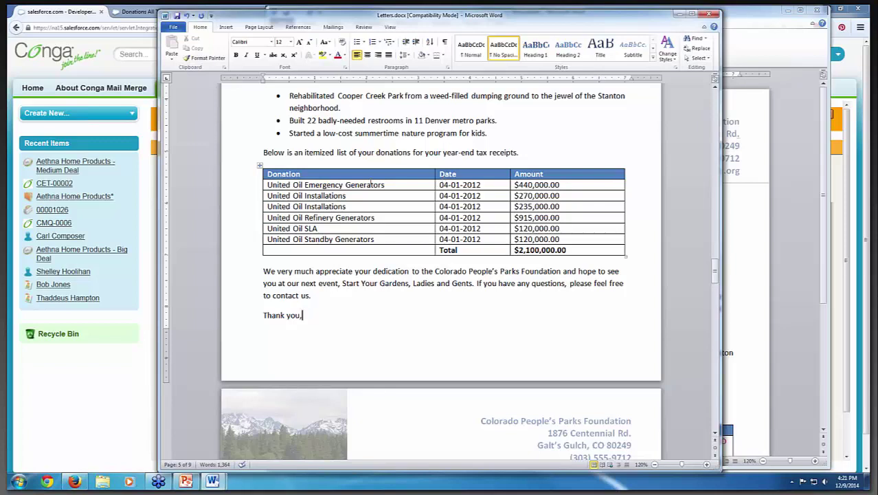
scroll(371, 184, "up", 3)
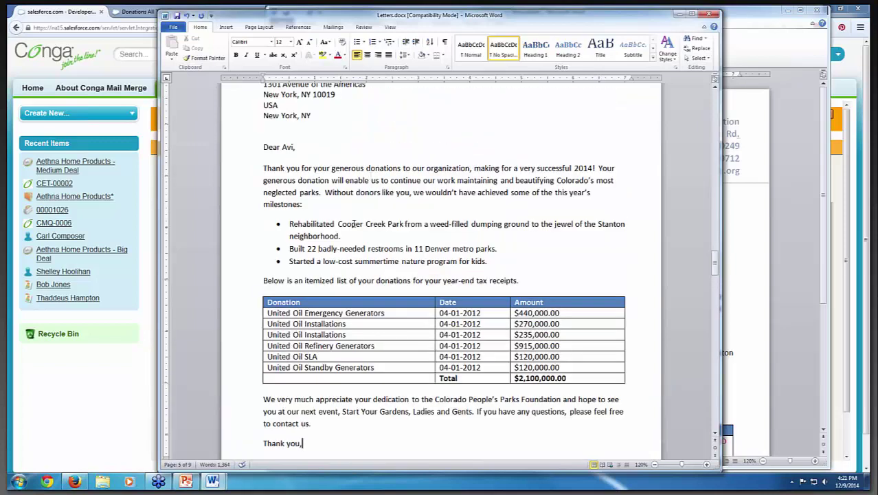
scroll(352, 223, "down", 5)
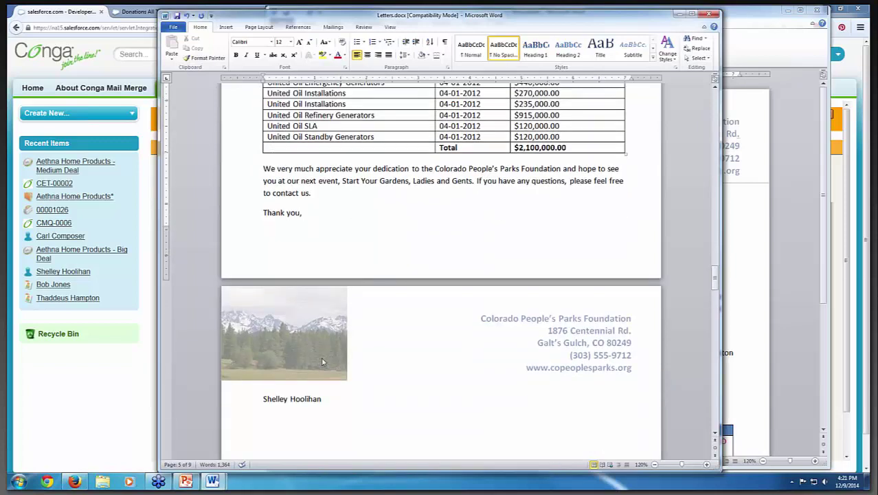
- Check the city and state lines in the United Oil letter's address block against the signature's placement on the following page
scroll(358, 268, "up", 7)
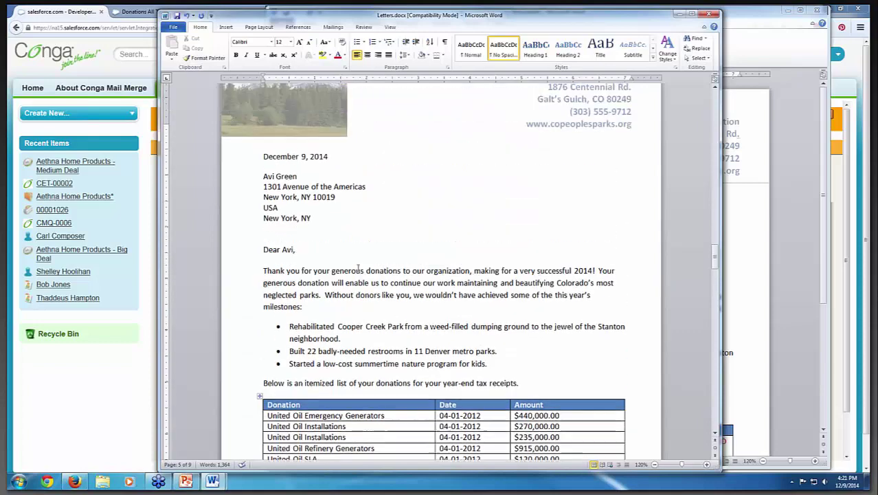
scroll(358, 269, "up", 1)
left_click_drag(264, 223, 319, 249)
left_click(326, 254)
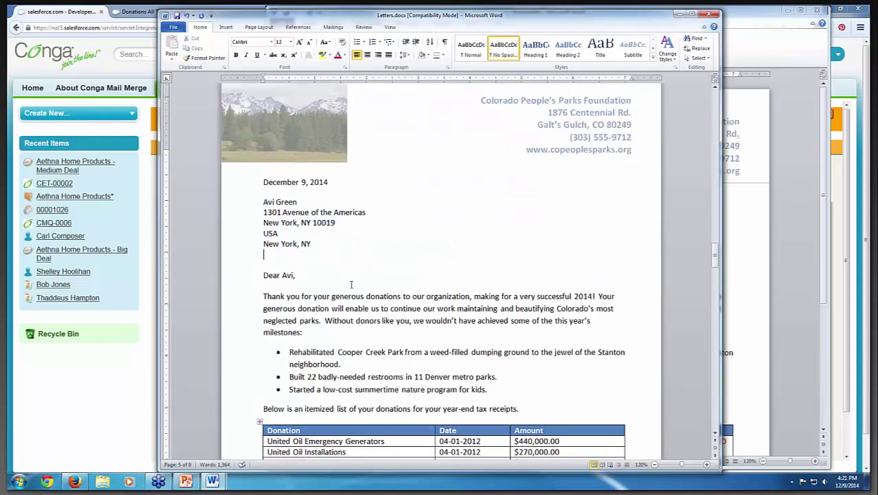
scroll(350, 284, "down", 8)
left_click(348, 398)
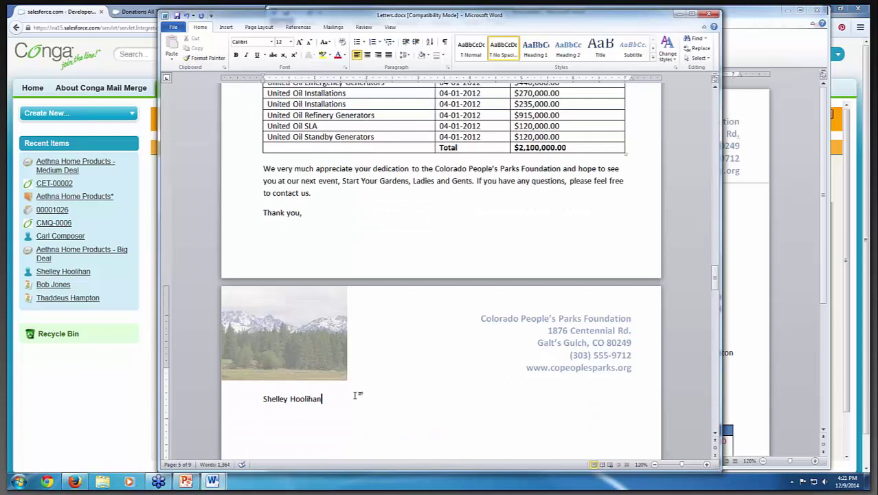
scroll(355, 395, "down", 4)
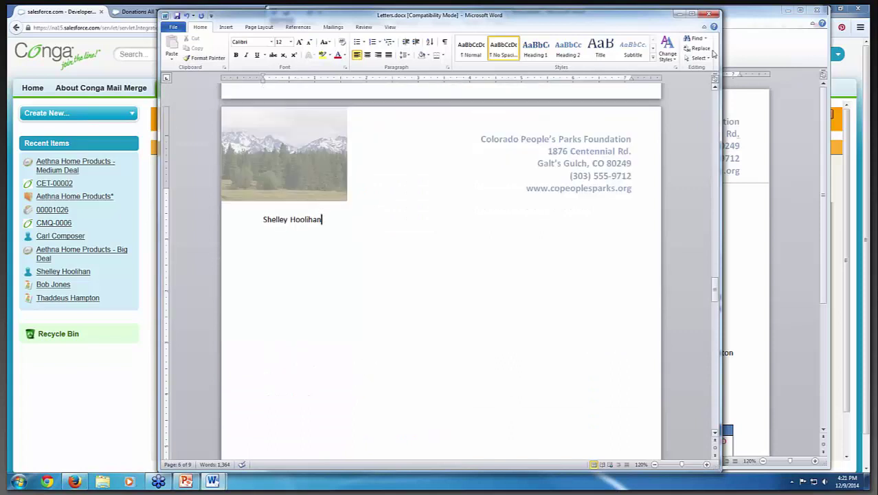
- Close the merged Letters.docx without saving, and minimize the template document while keeping it open
left_click(708, 14)
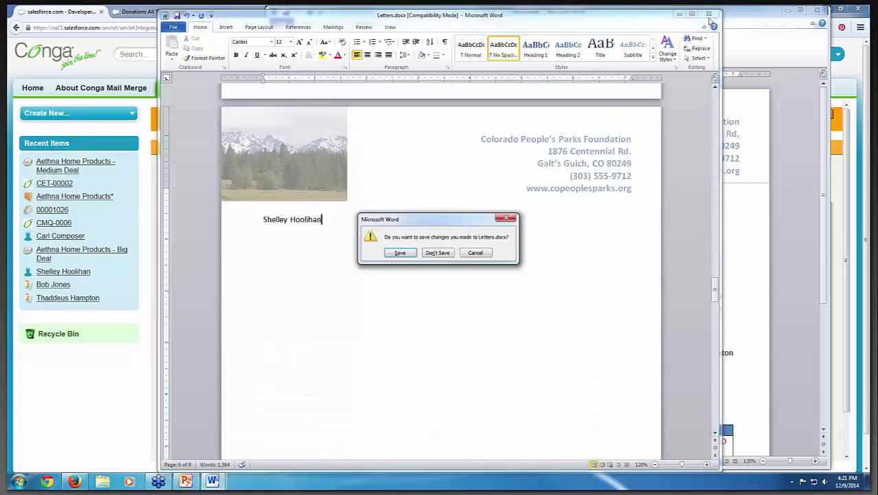
left_click(437, 252)
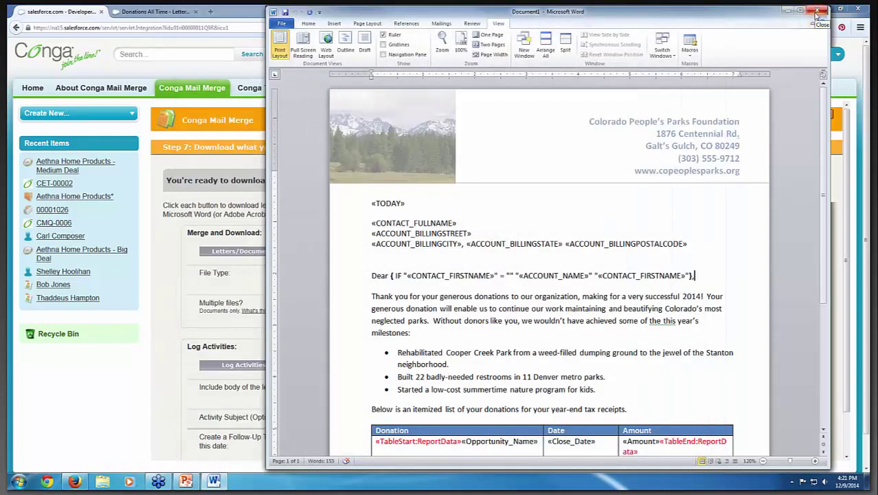
left_click(817, 12)
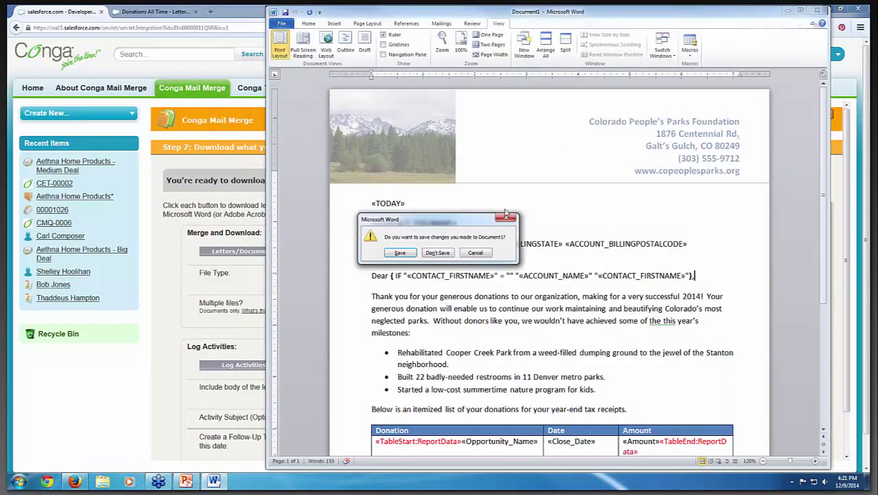
left_click(471, 253)
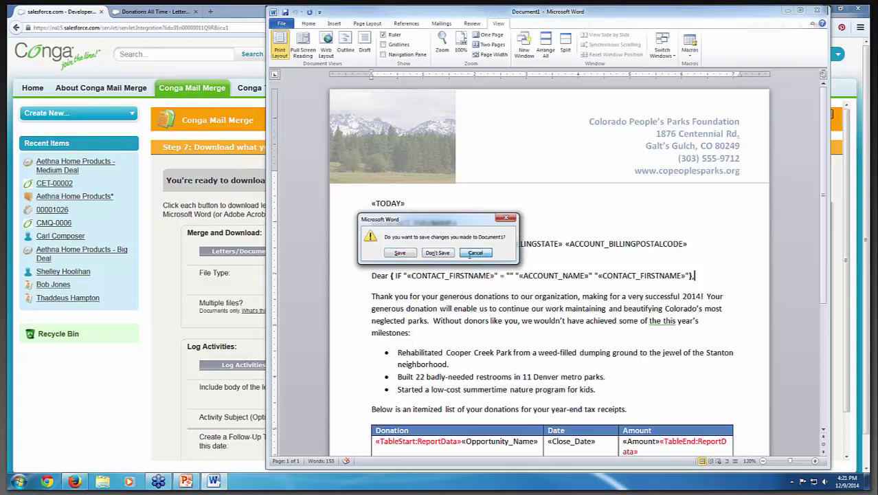
left_click(789, 11)
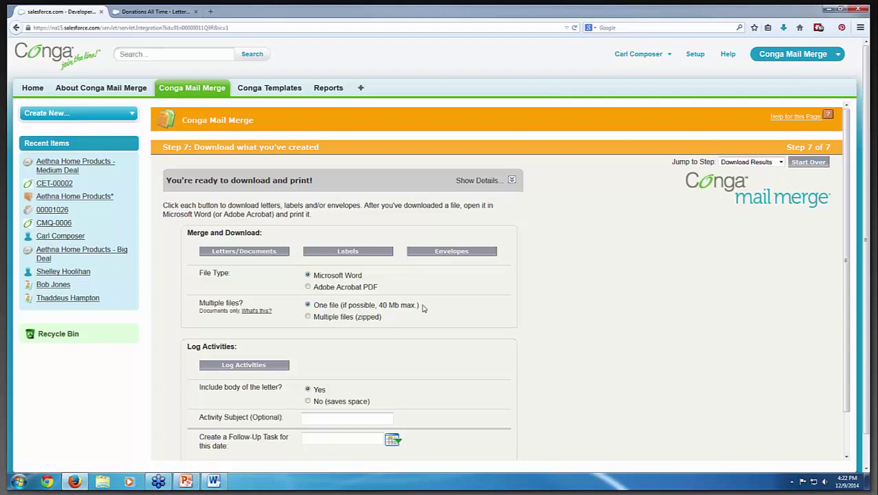
- Keep the merge output as one file, and exclude the letter body from the logged activities
left_click(309, 318)
left_click(307, 305)
scroll(329, 336, "down", 2)
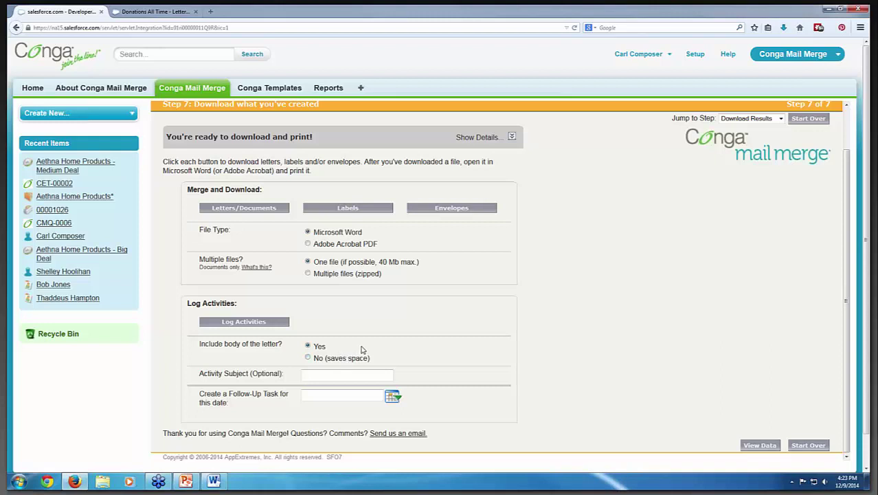
left_click(307, 358)
left_click_drag(369, 359, 328, 364)
left_click(328, 364)
- Set the activity subject to "Donation acknowledgement sent" and the follow-up task date to 12/15/2014
left_click(307, 374)
type("Sent")
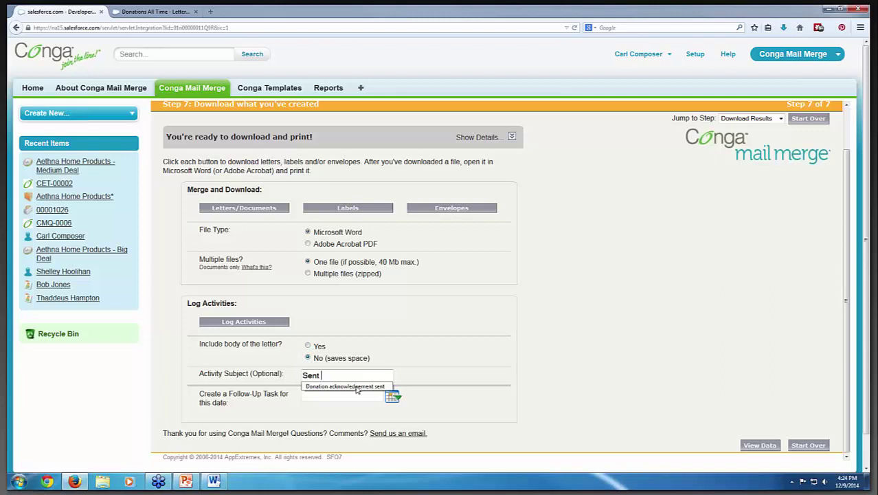
left_click(356, 387)
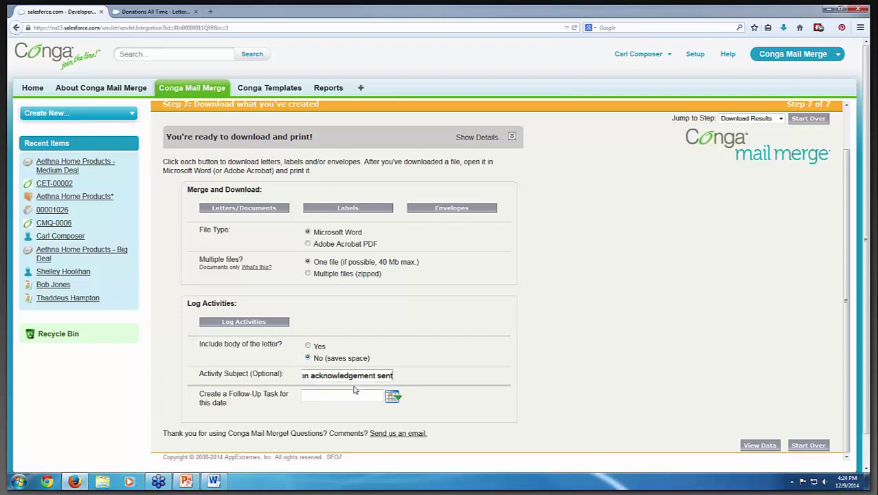
left_click(394, 402)
left_click(392, 398)
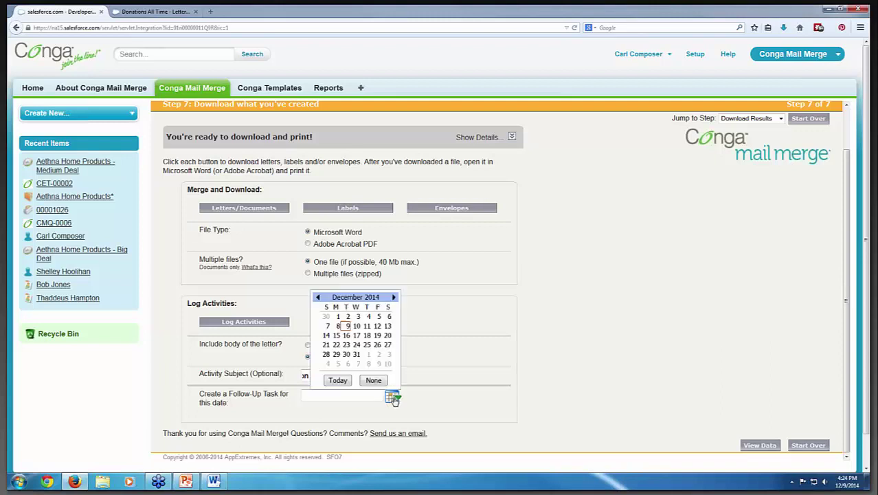
left_click(337, 336)
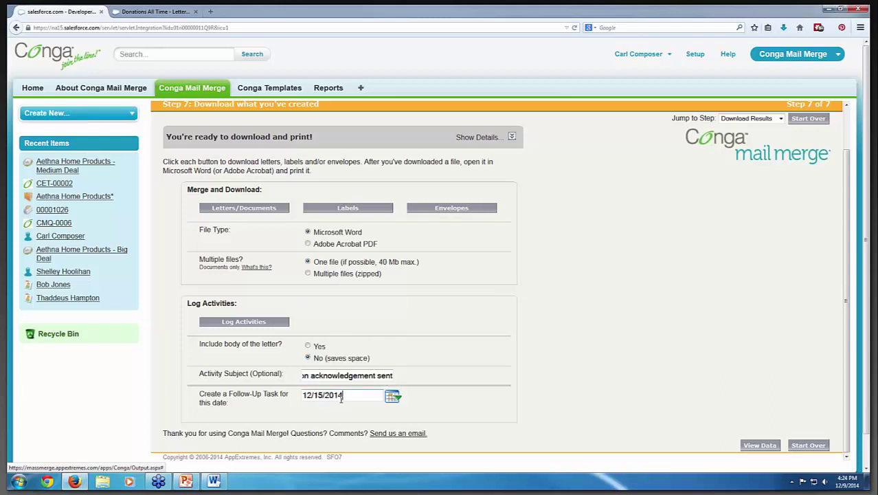
- Check the full activity subject text, and log the activities for the merged records
left_click_drag(308, 377, 296, 378)
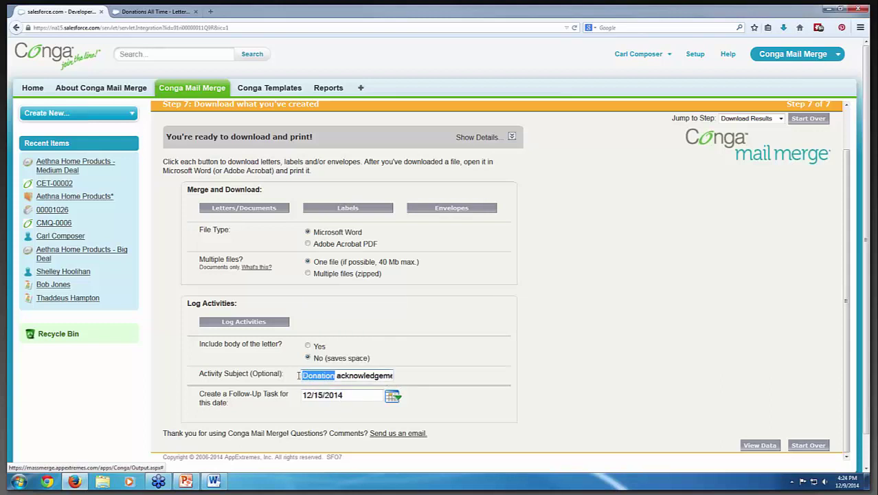
left_click(303, 377)
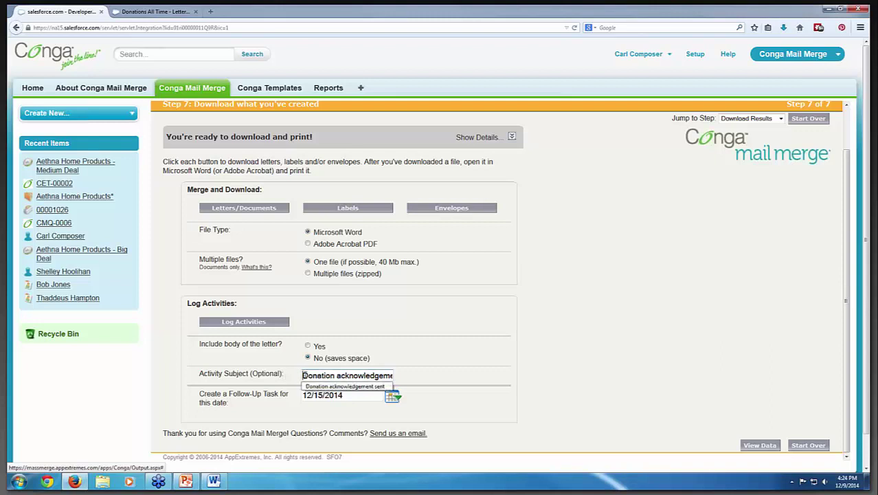
left_click_drag(303, 375, 409, 375)
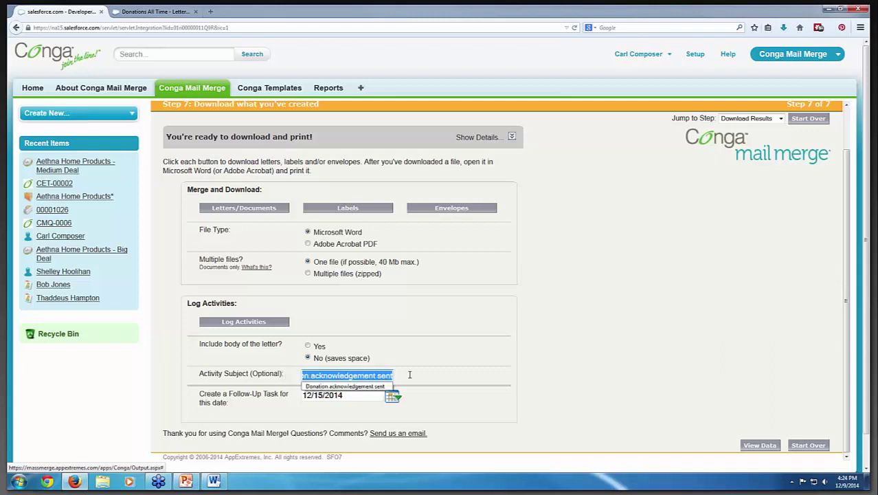
left_click(416, 389)
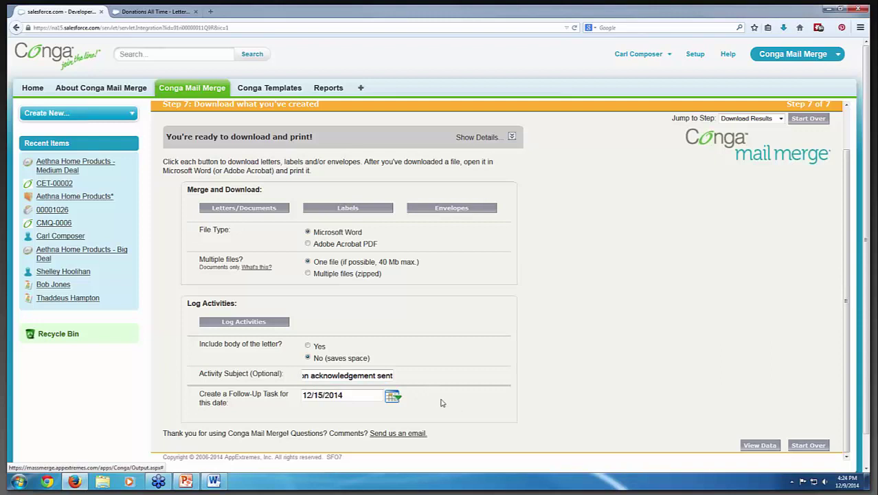
left_click(246, 323)
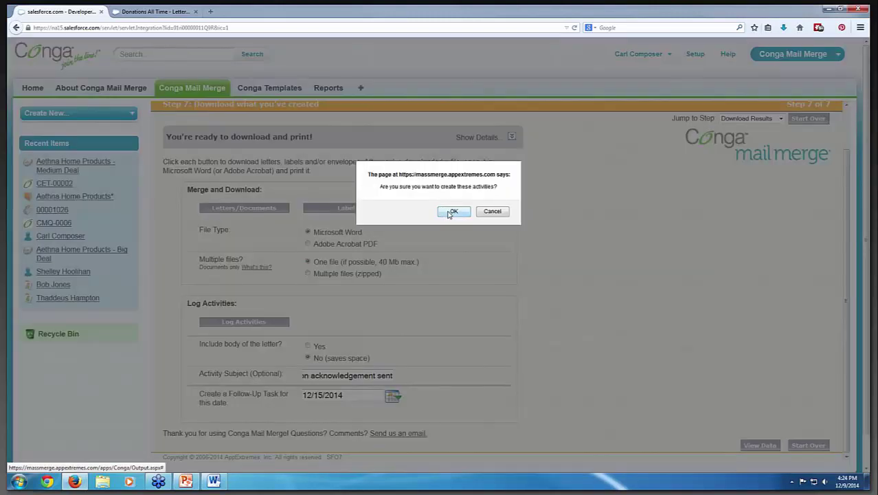
left_click(451, 213)
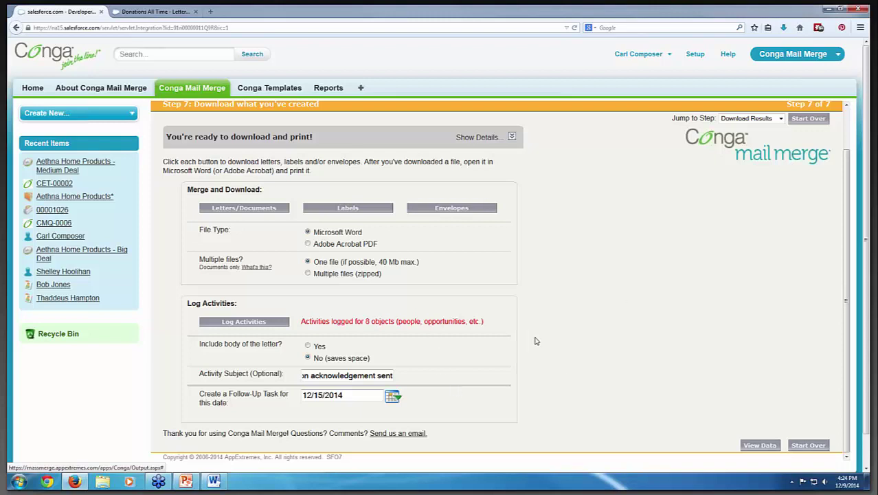
- Start a new merge for Letters/Documents using the "Donations All Time - Letter" report as the data source
left_click(801, 446)
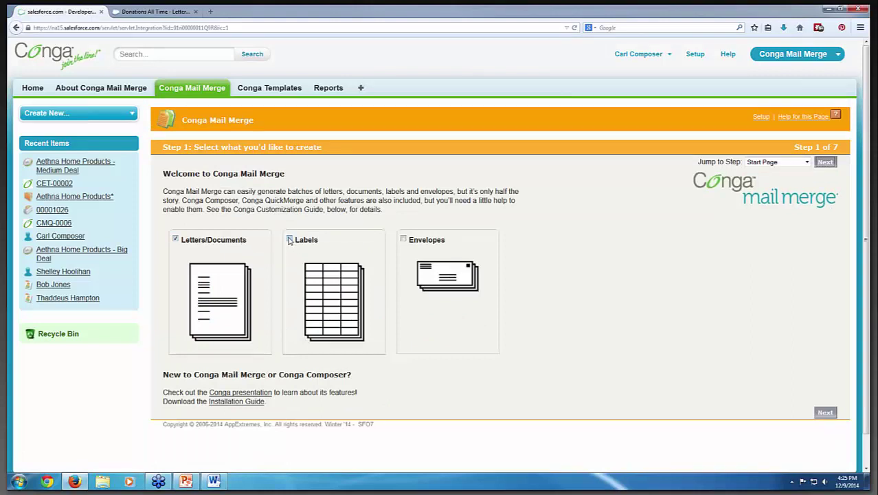
left_click(826, 163)
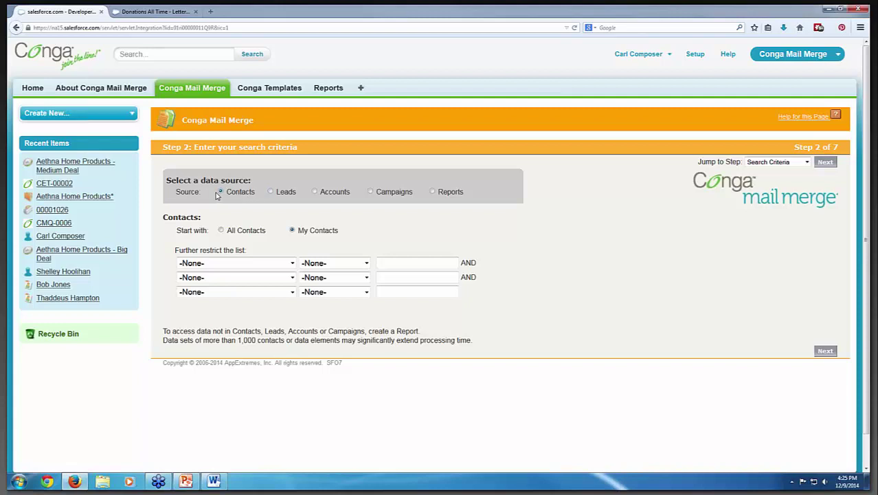
left_click(433, 192)
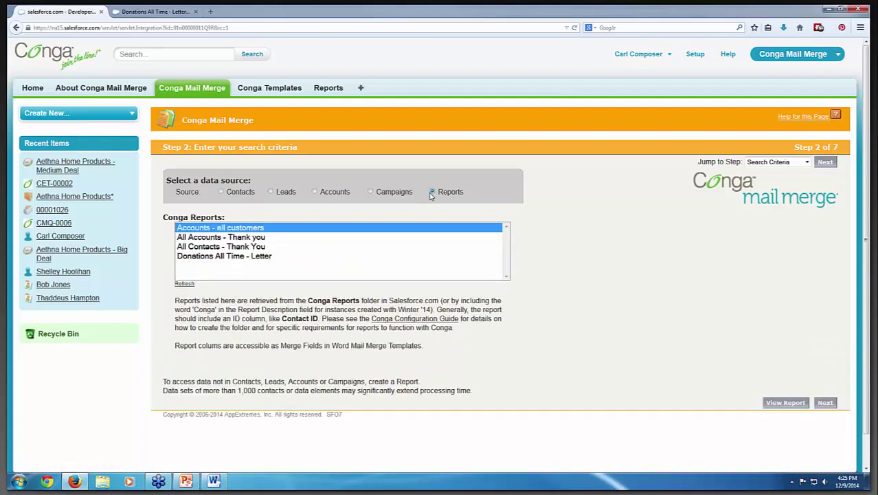
left_click(266, 257)
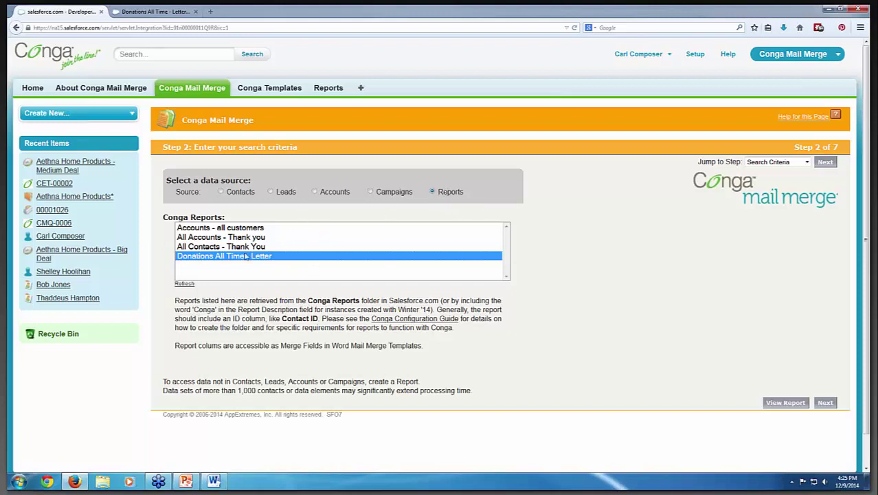
- Try Contacts as the data source, restricting My Contacts with a Mailing State/Province "equals" filter
left_click(221, 192)
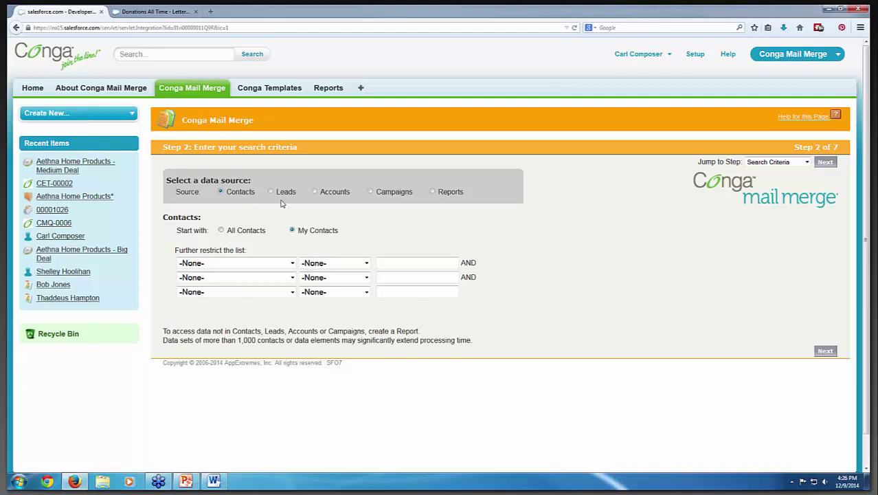
left_click(291, 264)
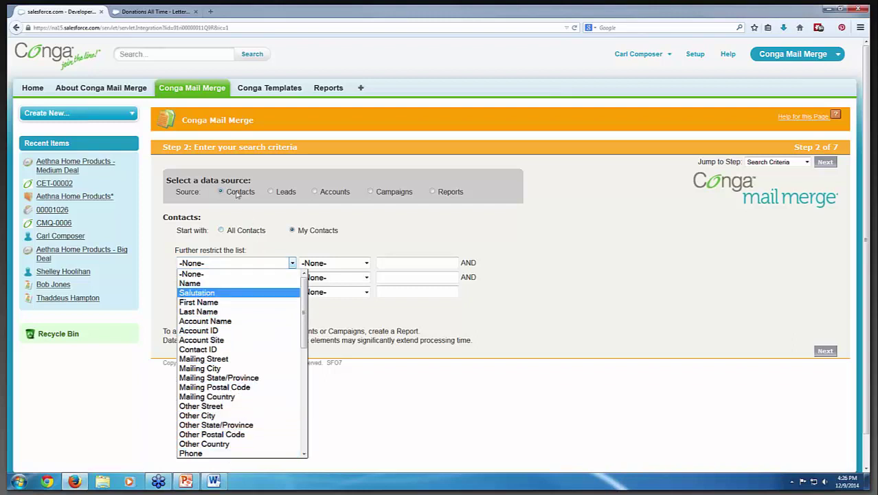
left_click(218, 377)
left_click(363, 262)
left_click(350, 278)
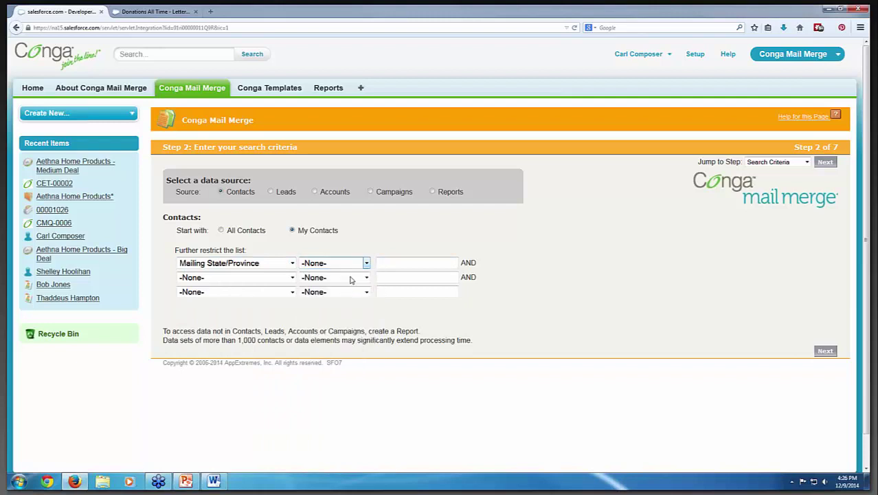
left_click(384, 263)
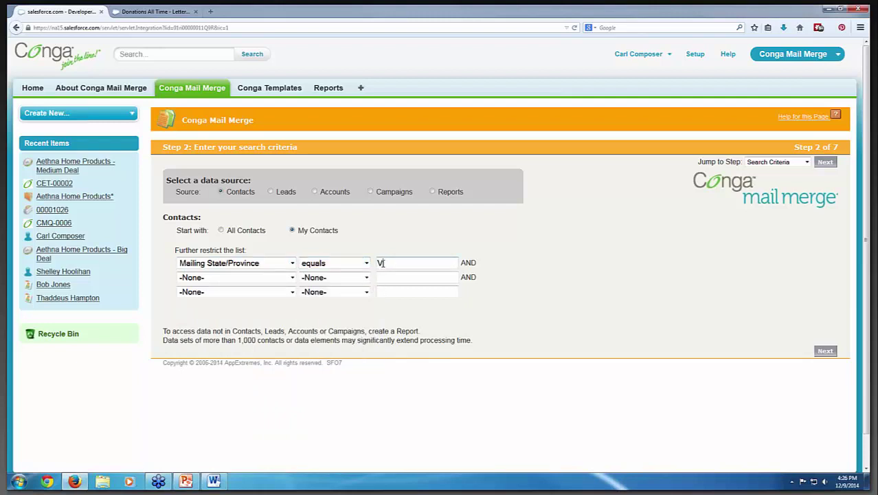
type("ICO")
key("BackSpace")
- Look through the criteria offered for the Leads, Accounts and Campaigns data sources
left_click(271, 193)
left_click(315, 191)
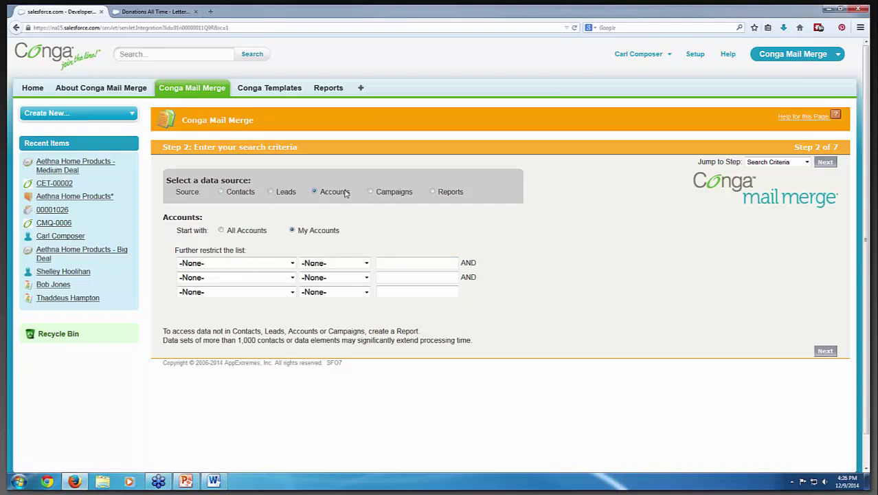
left_click(370, 192)
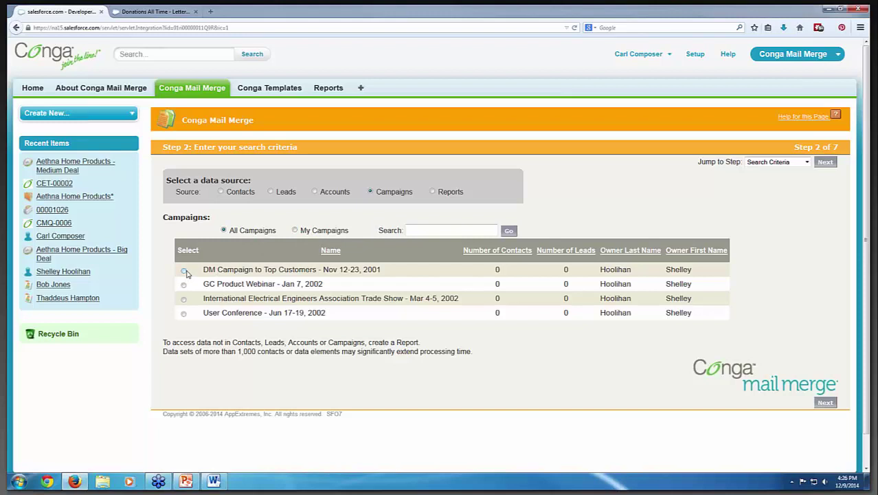
- Return to the "Donations All Time - Letter" report, keep all found records included, and continue to the letter details
left_click(432, 192)
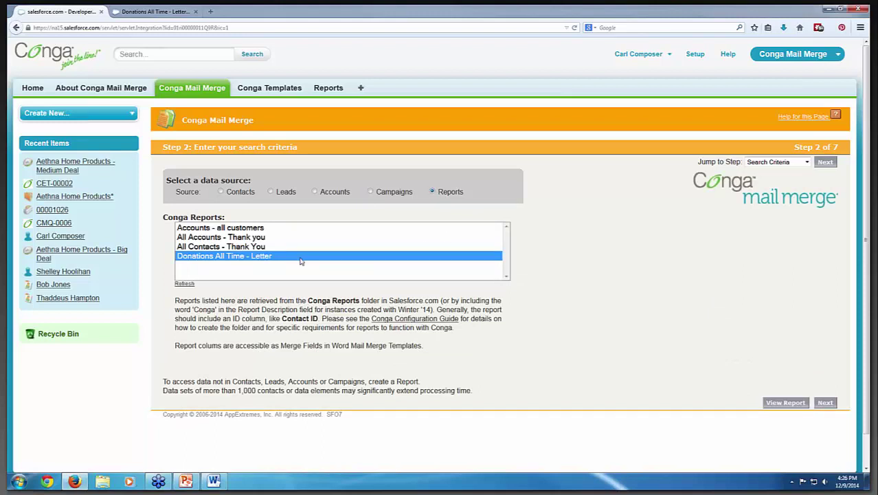
left_click(824, 163)
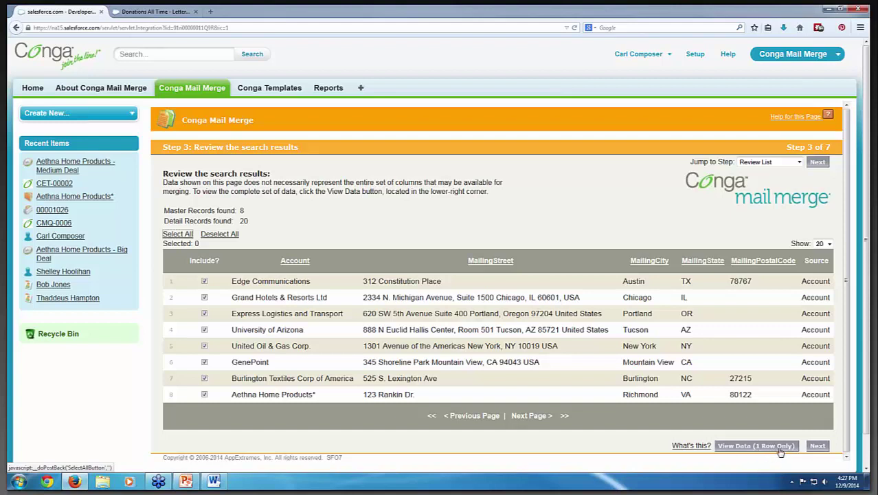
left_click(817, 163)
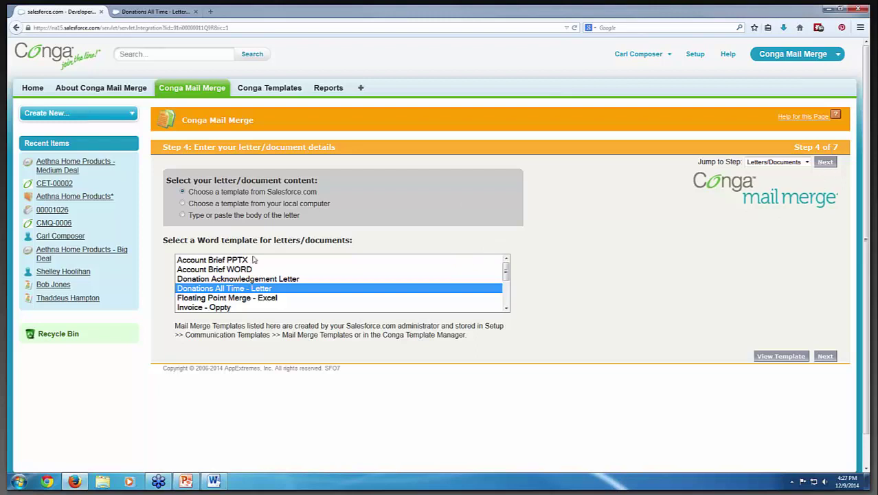
- Choose to type the letter body directly, and replace the placeholder text with "test"
left_click(183, 215)
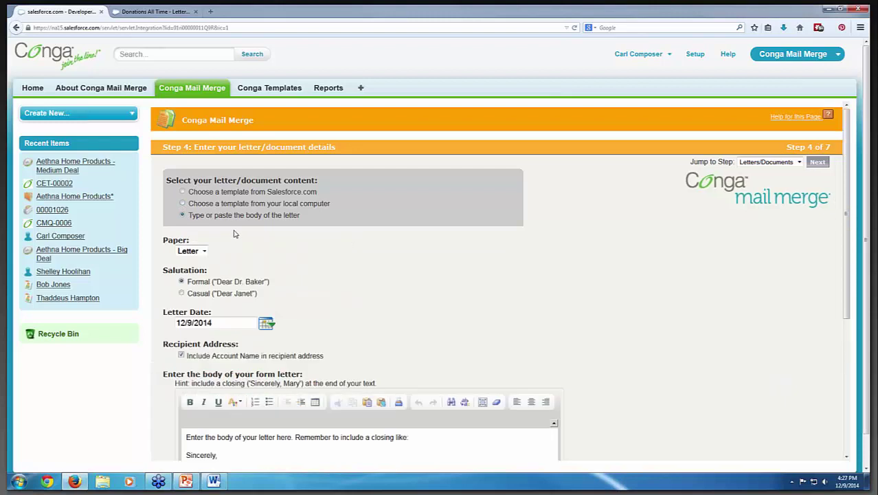
scroll(234, 236, "down", 3)
left_click(251, 253)
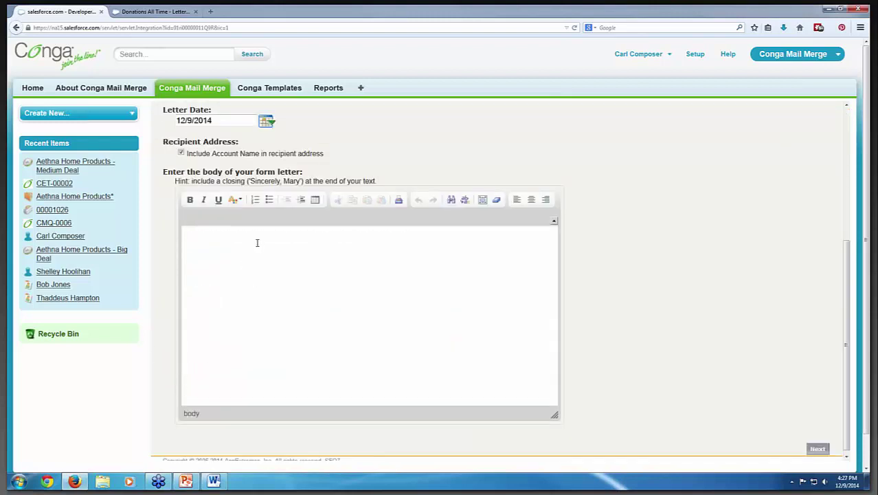
type("test")
scroll(688, 290, "up", 5)
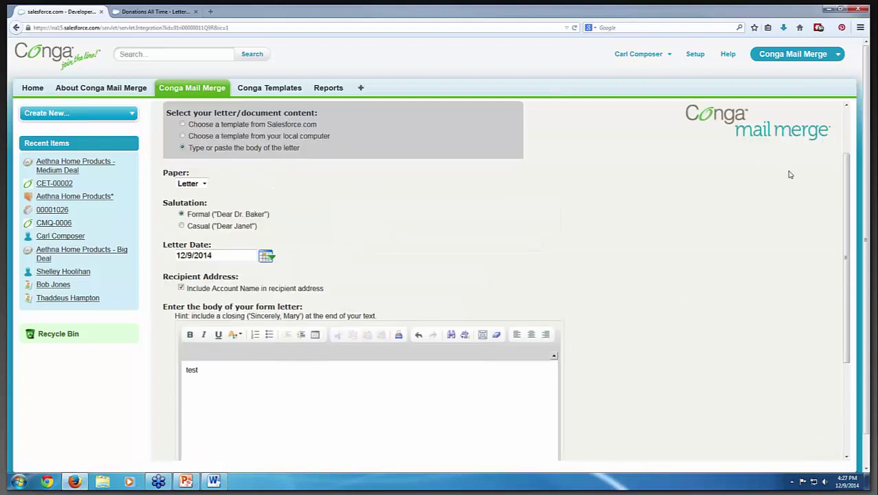
scroll(803, 160, "up", 2)
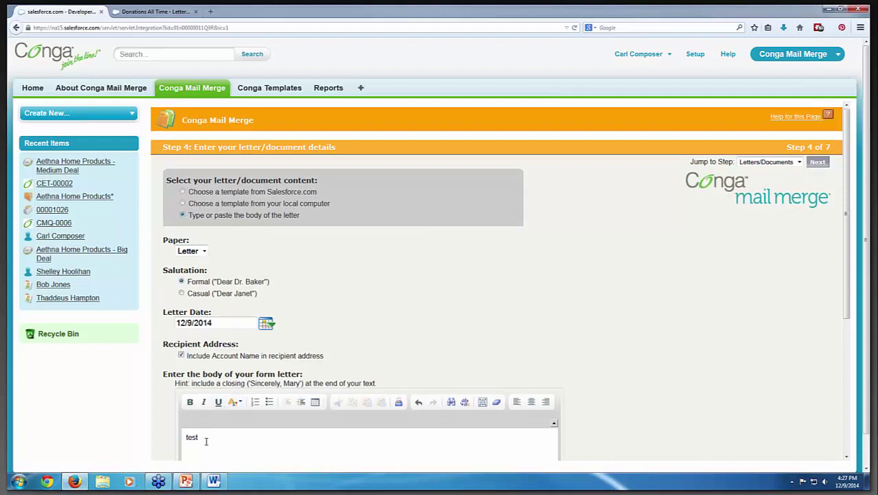
- Clear the typed letter body, and switch the content source back to a template from Salesforce.com
left_click_drag(205, 438, 186, 438)
key("BackSpace")
scroll(291, 299, "down", 2)
scroll(292, 299, "down", 3)
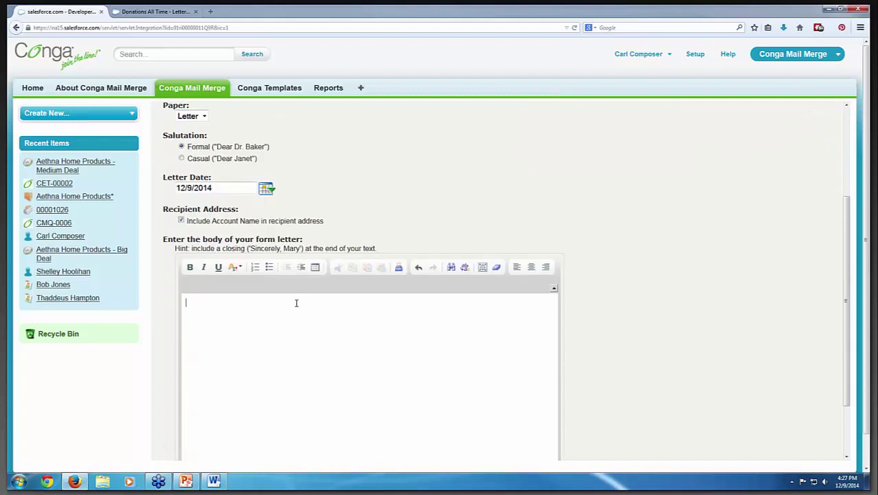
scroll(296, 302, "up", 2)
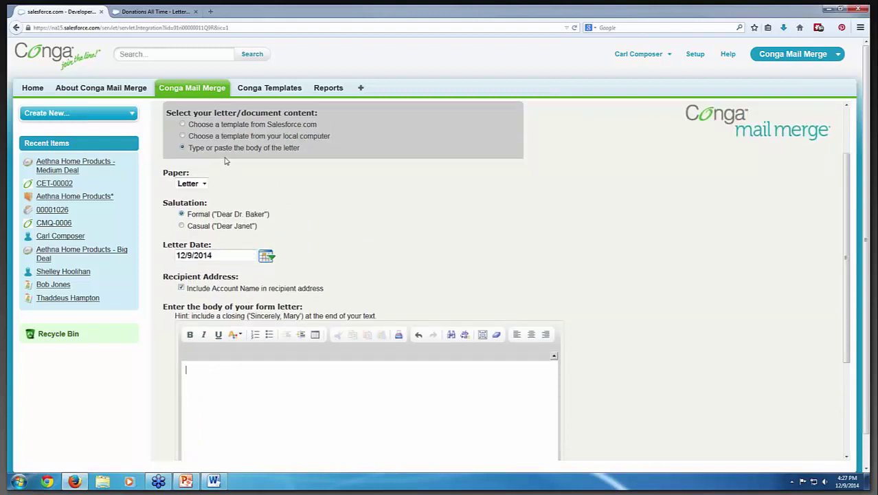
left_click(211, 125)
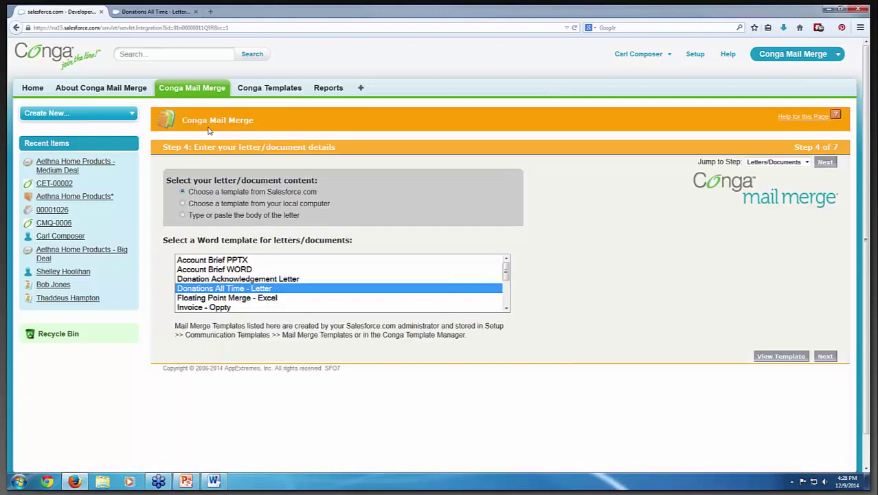
- View the local computer template option, then keep the "Donations All Time - Letter" Salesforce.com template and proceed to Download Results
left_click(183, 204)
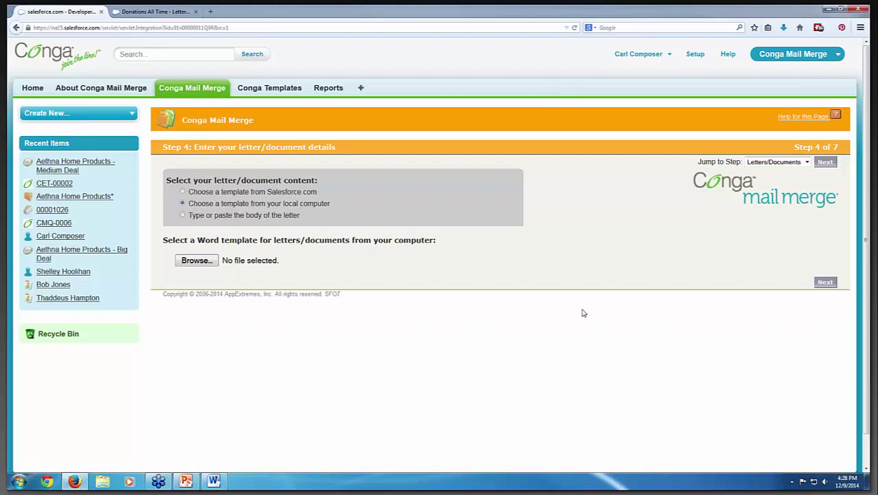
left_click(183, 193)
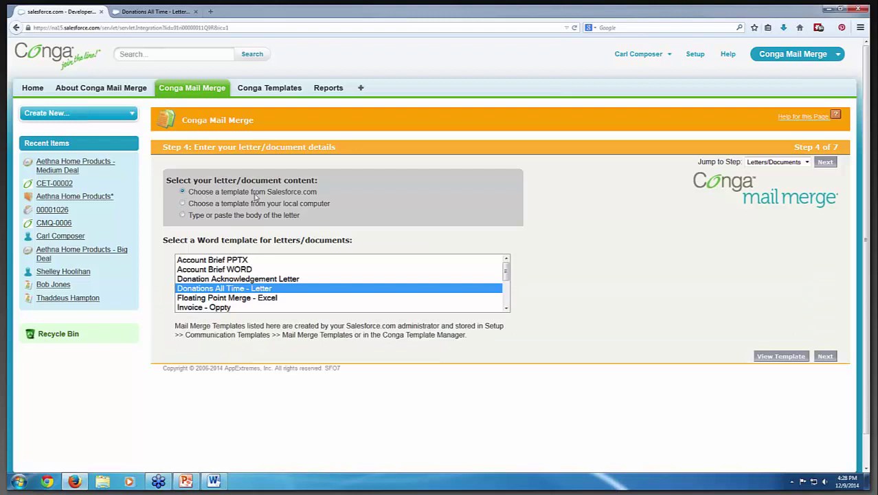
left_click(825, 163)
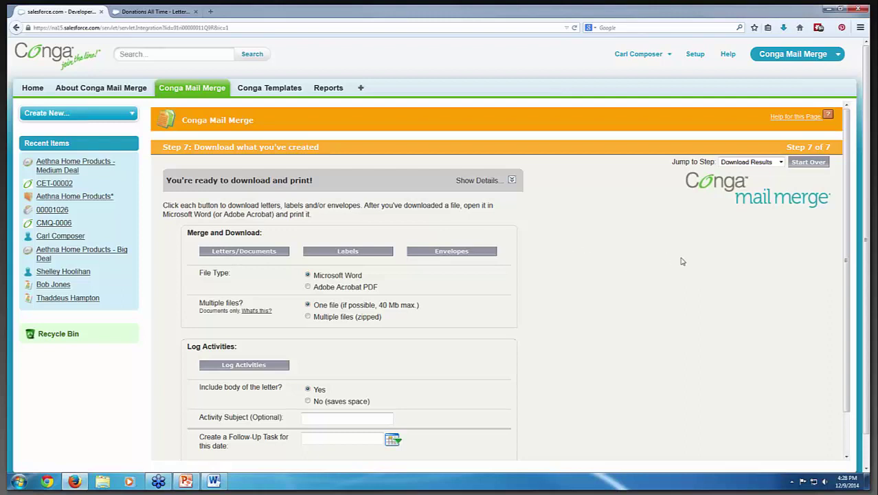
- Open the merge data workbook ViewDataWorkbook.xls in Microsoft Excel and enable editing
scroll(709, 268, "down", 2)
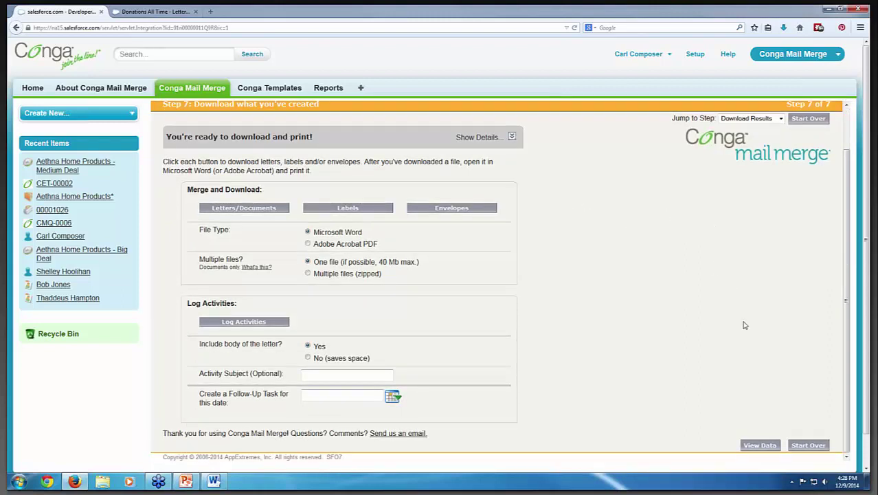
left_click(750, 447)
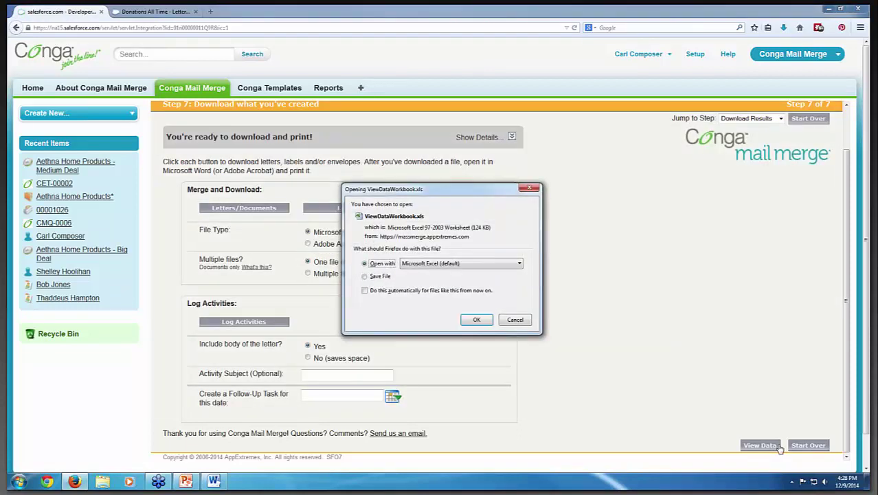
left_click(476, 320)
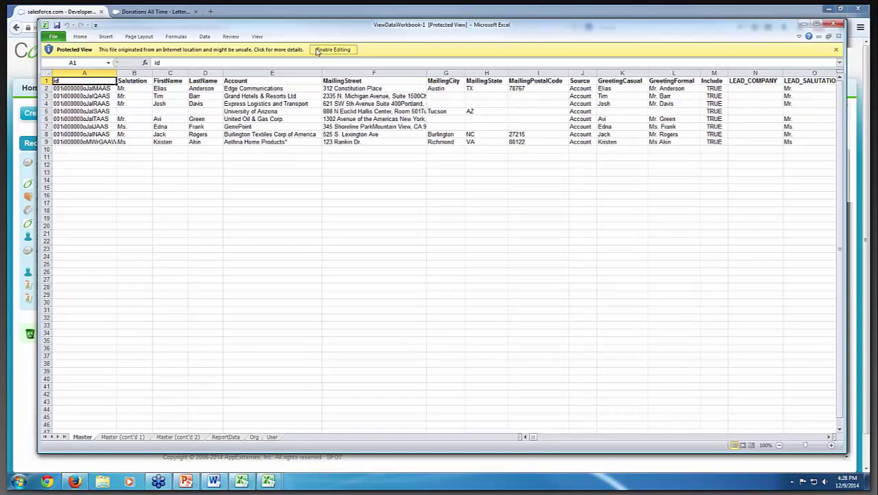
left_click(334, 50)
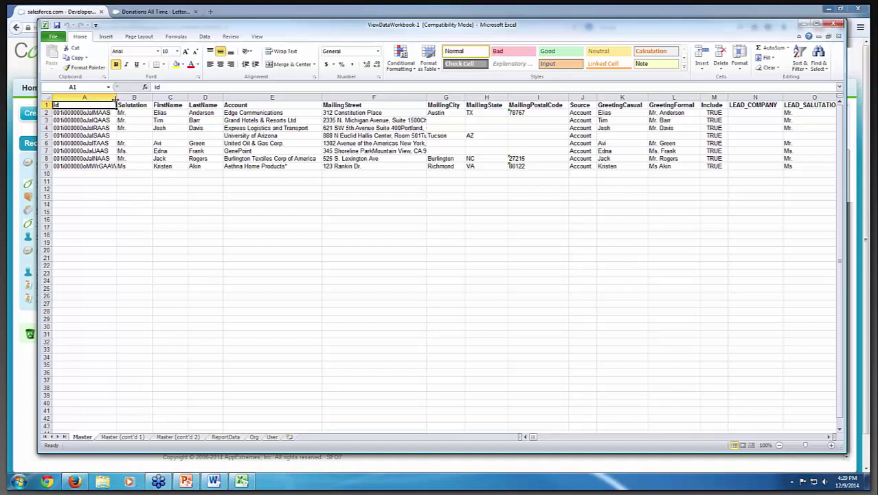
- Widen the id column on the Master sheet and select the header row of field names
left_click_drag(117, 98, 127, 99)
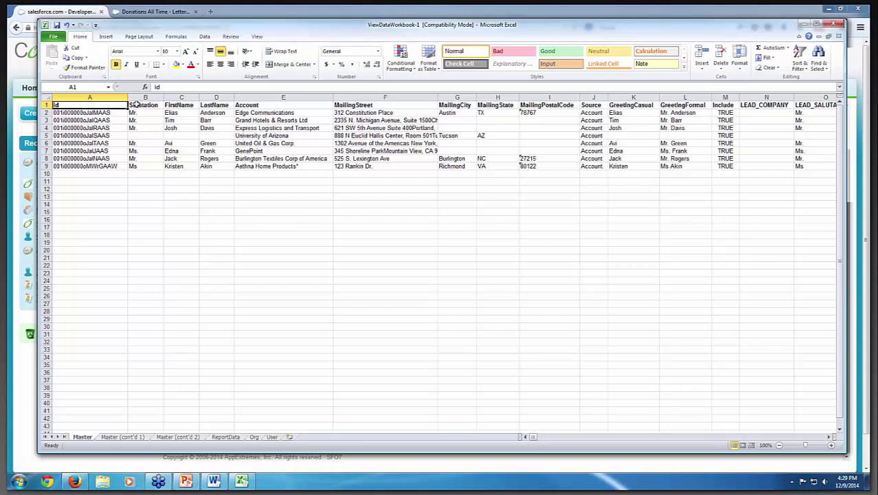
left_click(46, 105)
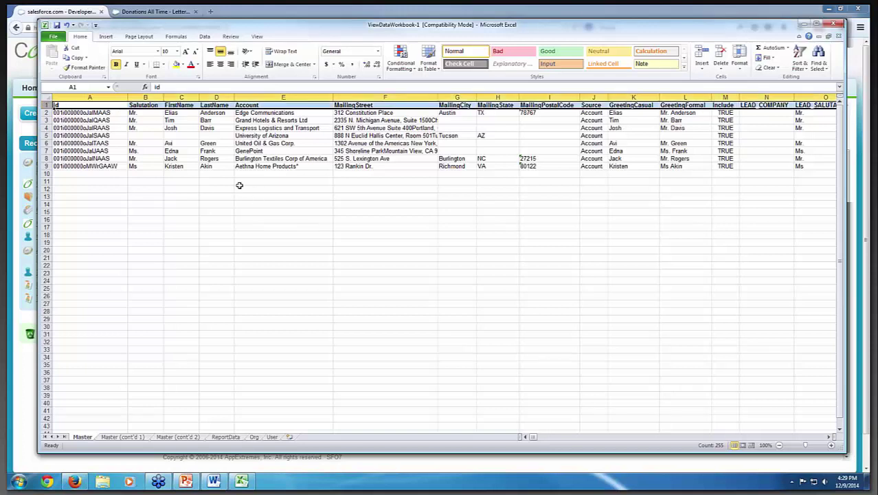
- Examine the Account, MailingStreet and GreetingFormal field names in the header row of the Master sheet
left_click(256, 104)
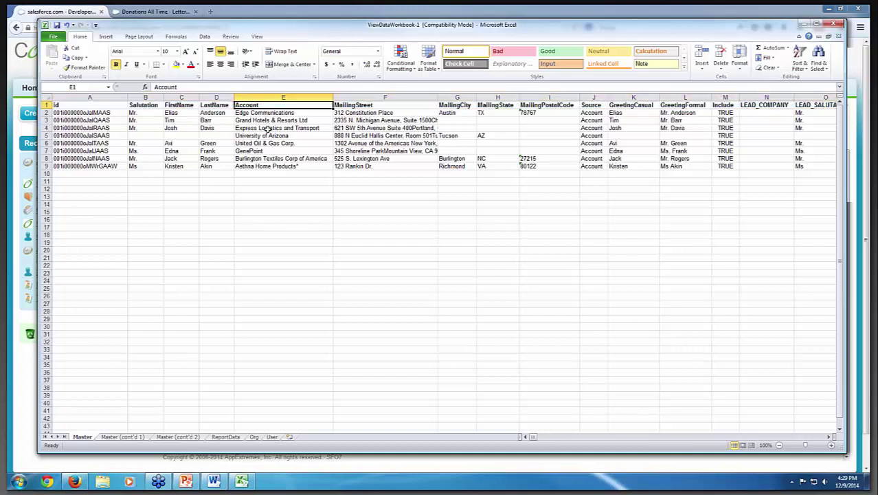
left_click(344, 105)
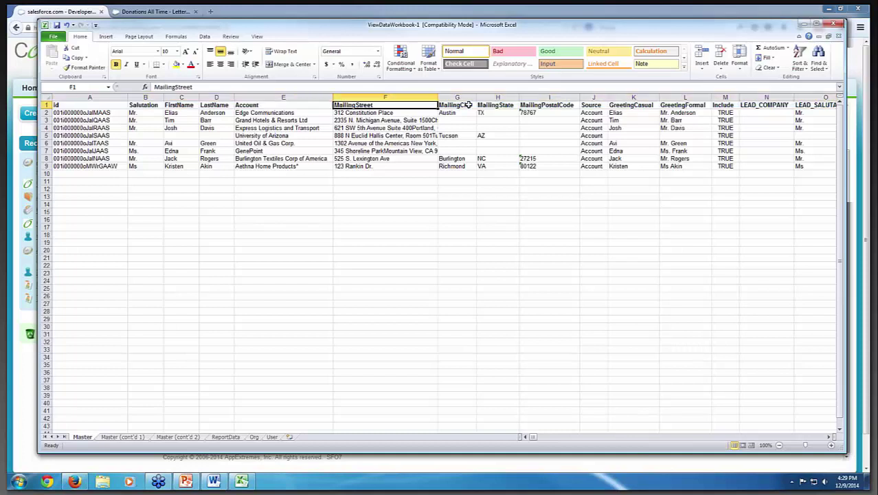
left_click(678, 103)
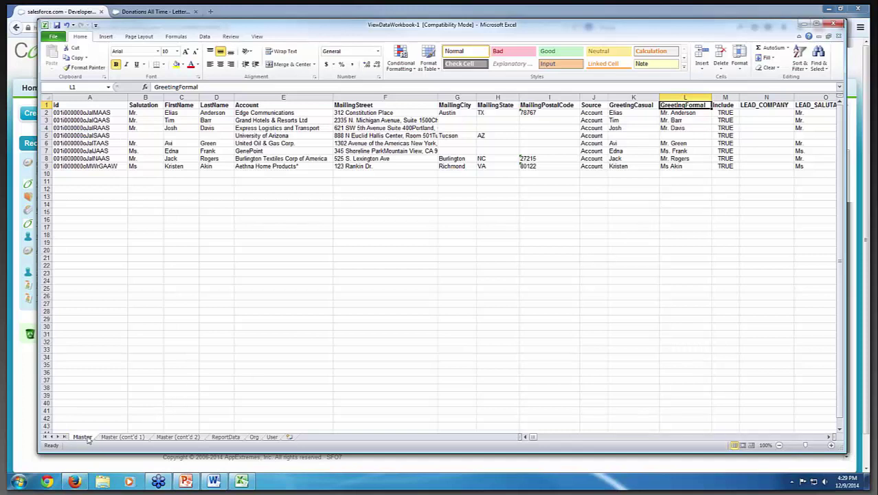
- Examine the merge fields on the Master, Master (cont'd 1) and Master (cont'd 2) sheets, including CONTACTOWNER_EMAIL
left_click(108, 438)
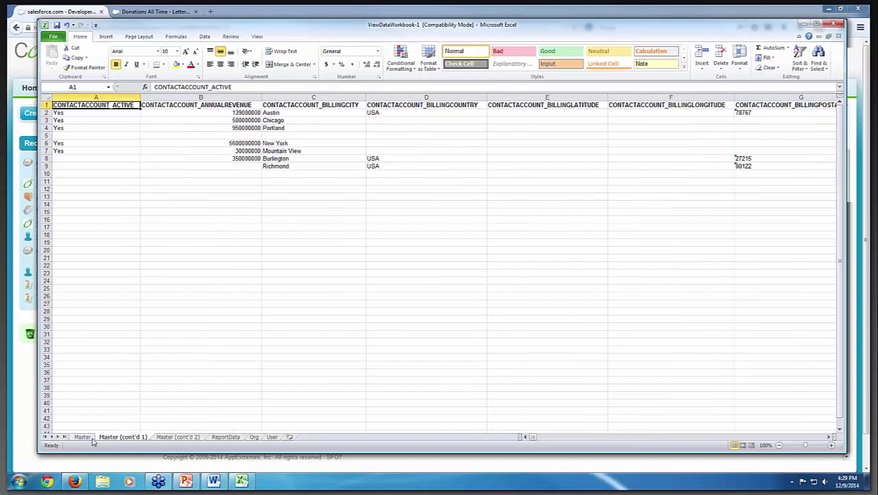
left_click(165, 437)
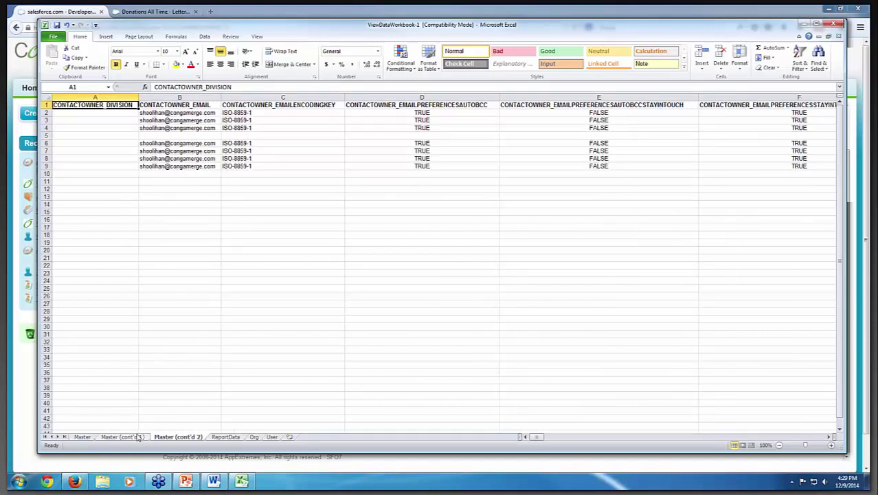
left_click(83, 437)
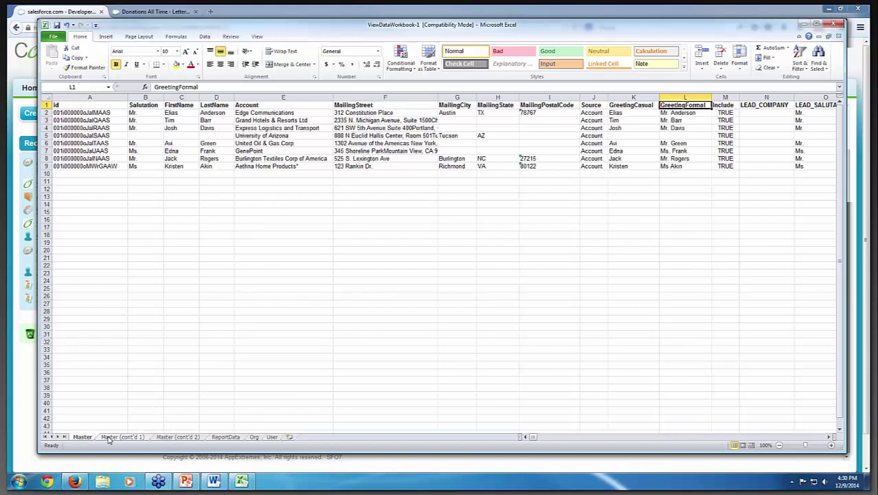
left_click(120, 437)
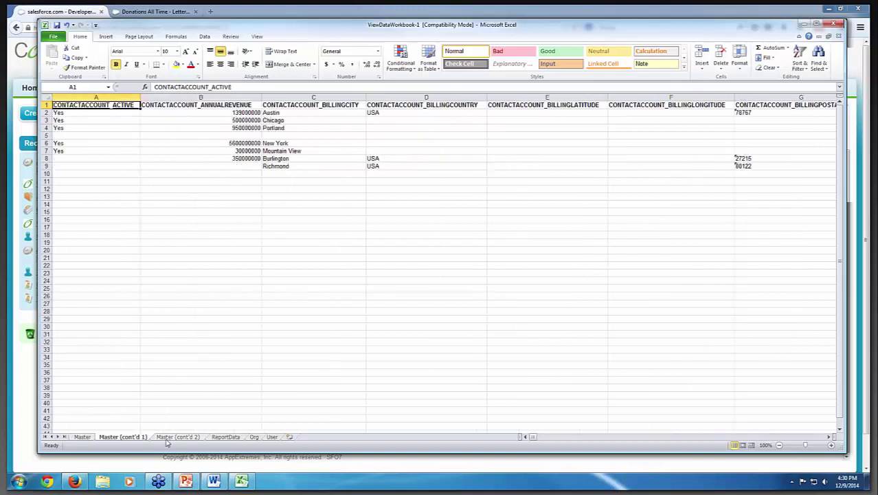
left_click(172, 437)
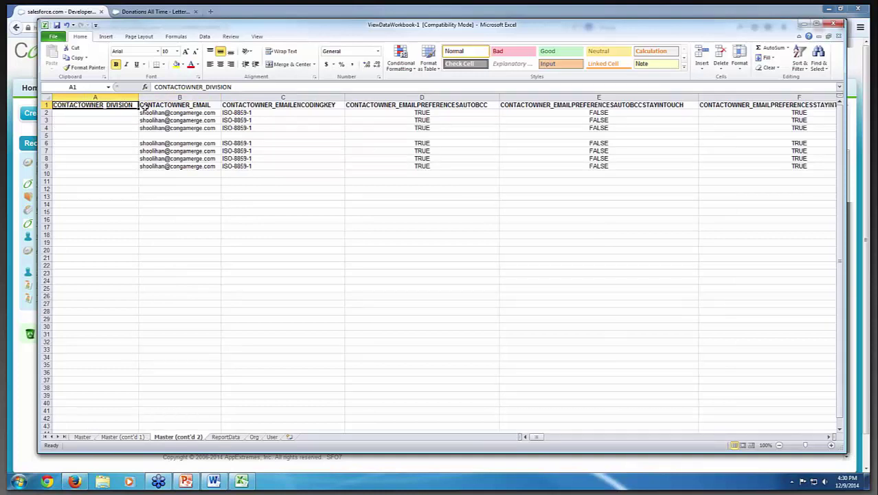
left_click(146, 104)
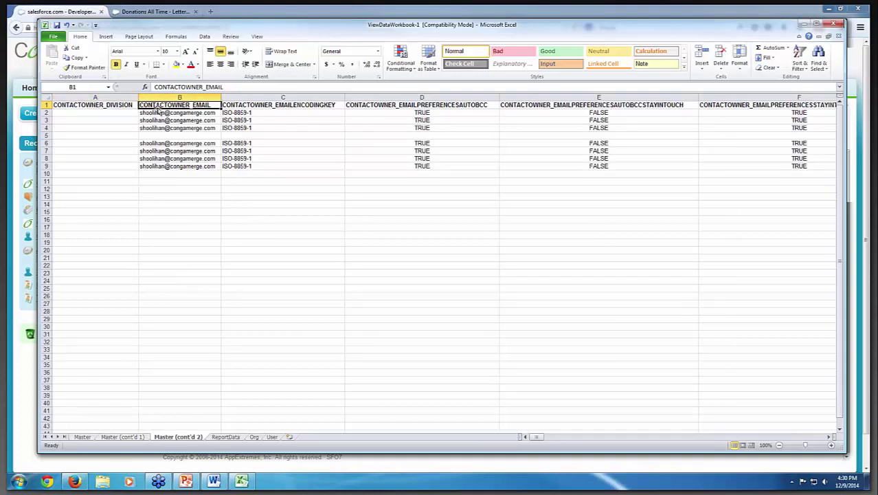
left_click(83, 438)
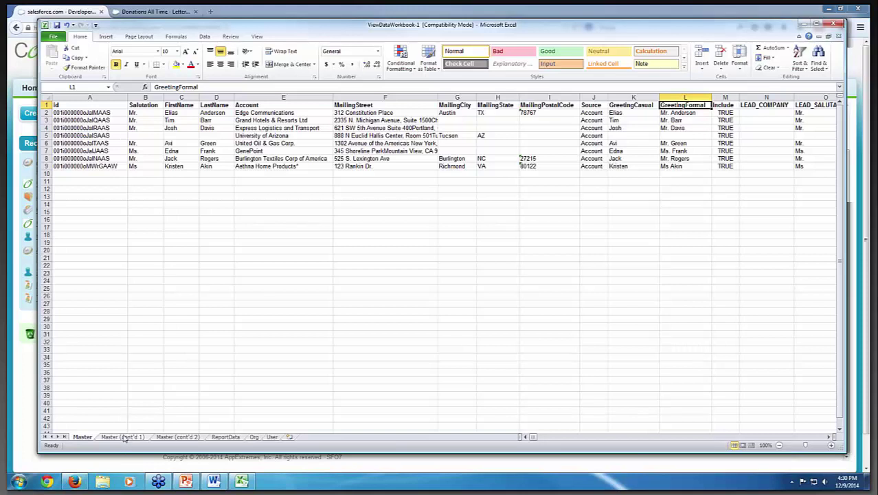
left_click(177, 436)
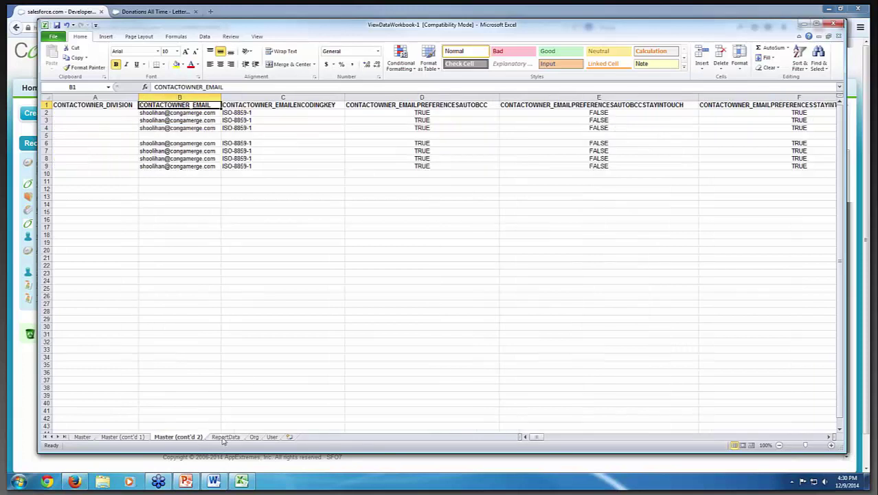
- Examine the ReportData sheet's Id_15 column and its Amount and Account_Name field names
left_click(224, 437)
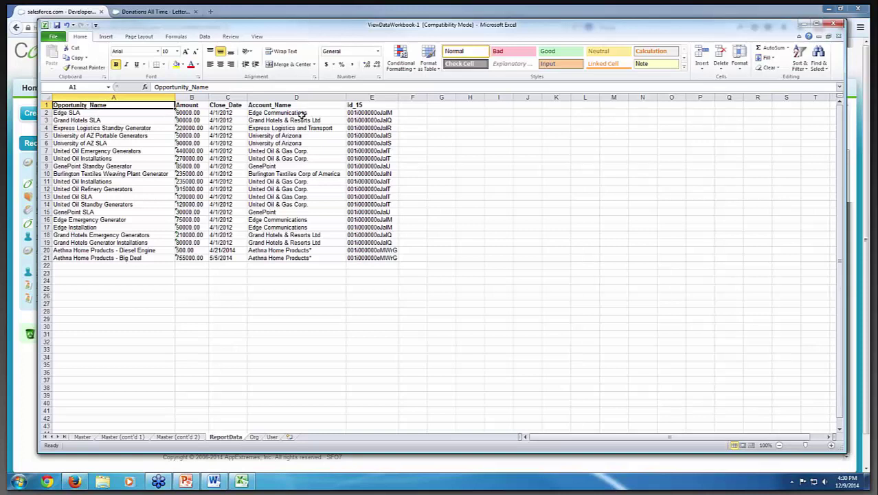
left_click(372, 97)
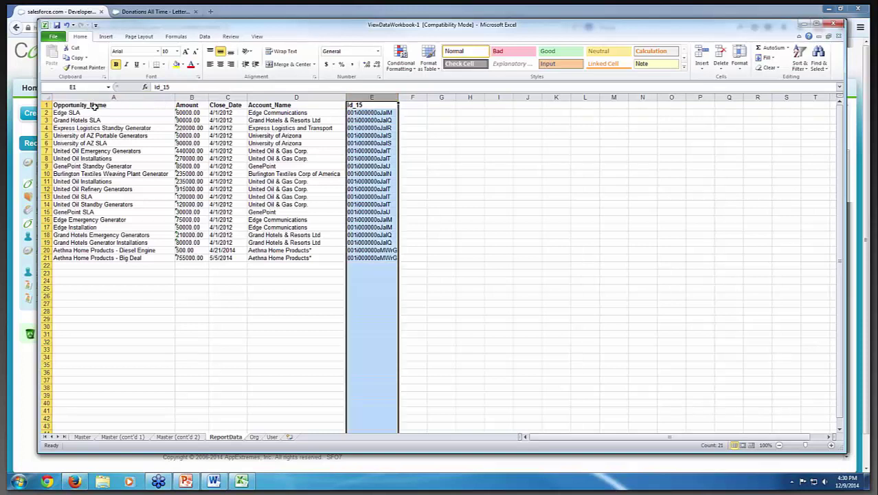
left_click(227, 105)
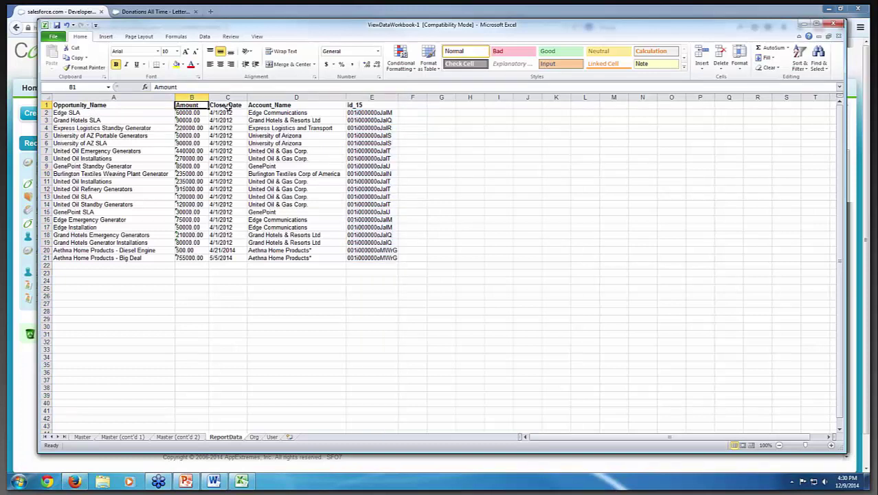
left_click(264, 107)
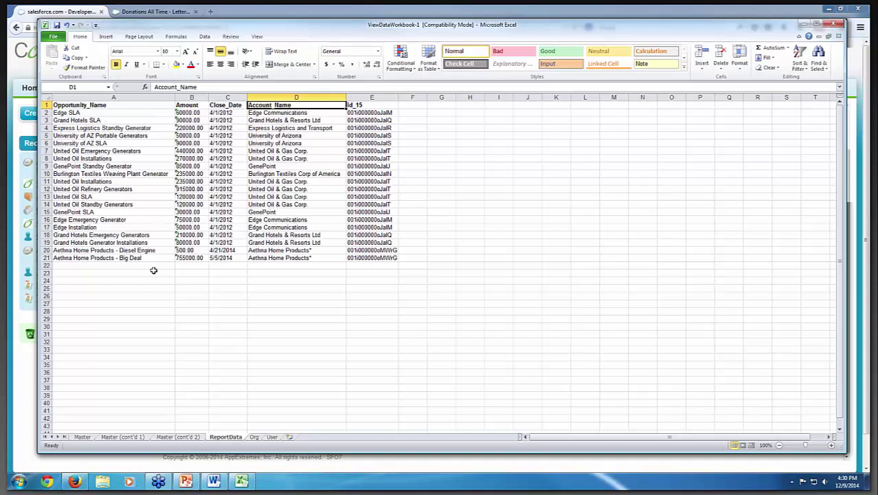
- Examine the merge field values on the Org and User sheets, including the user alias and community nickname
left_click(253, 437)
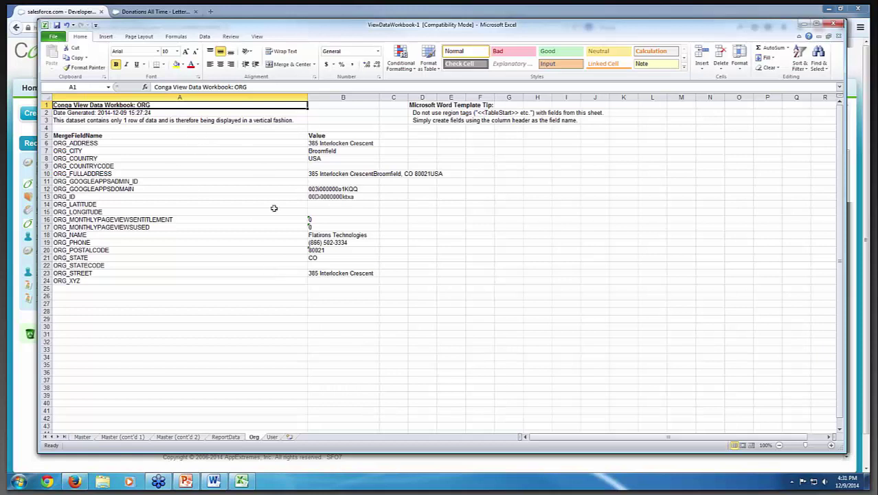
left_click(272, 437)
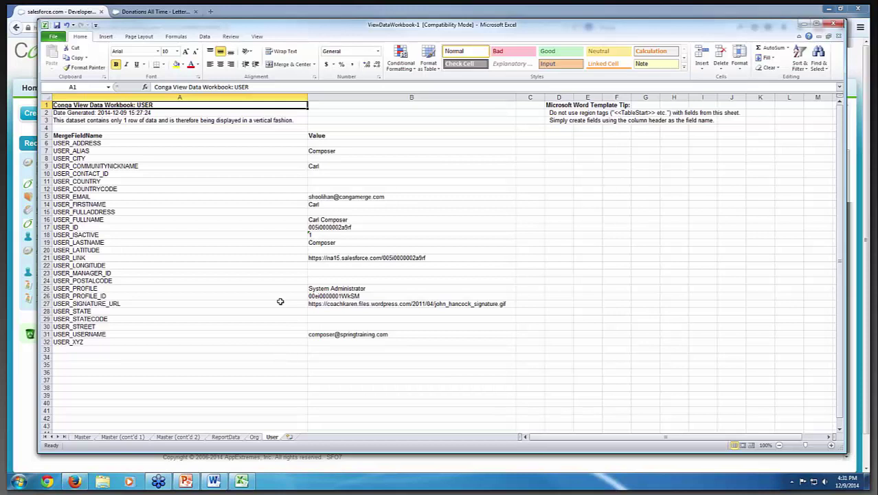
left_click_drag(313, 151, 312, 166)
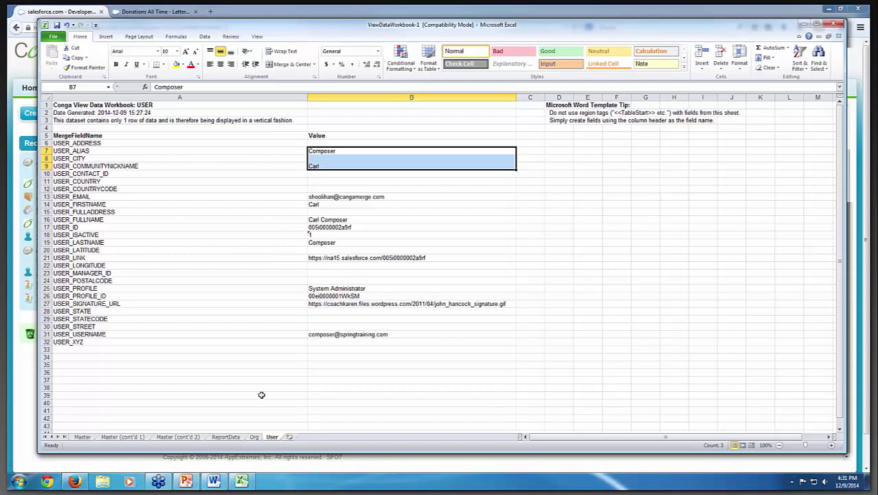
- Review the Master, continuation, ReportData and User sheets once more as the available merge data sets
left_click(82, 437)
left_click(122, 437)
left_click(177, 437)
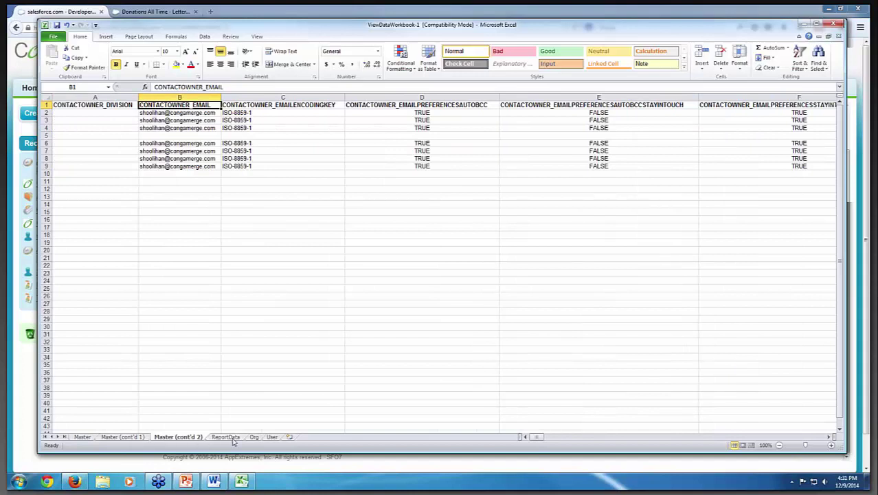
left_click(227, 438)
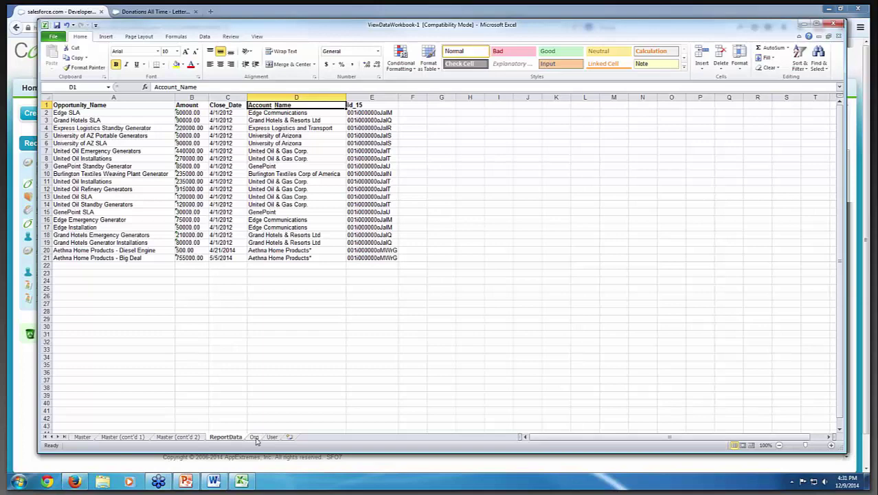
left_click(272, 437)
left_click(305, 410)
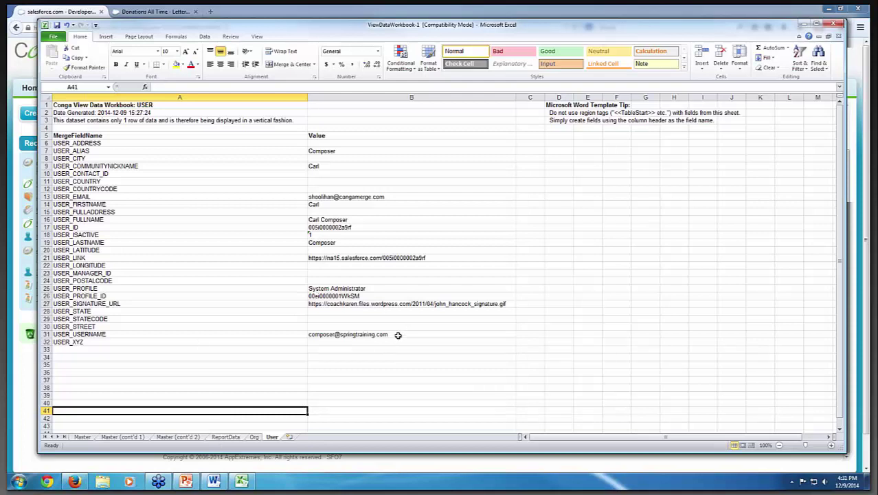
- Copy the Salutation field name from cell B1 of the Master sheet
left_click(83, 437)
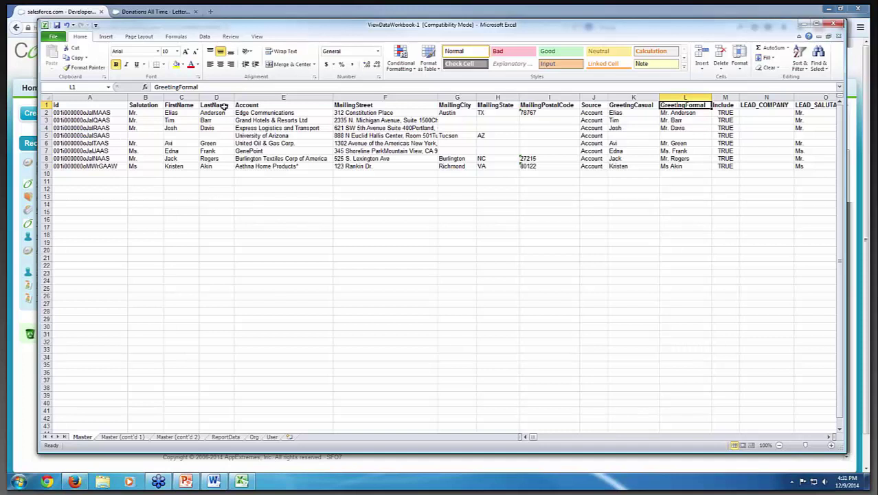
left_click(152, 106)
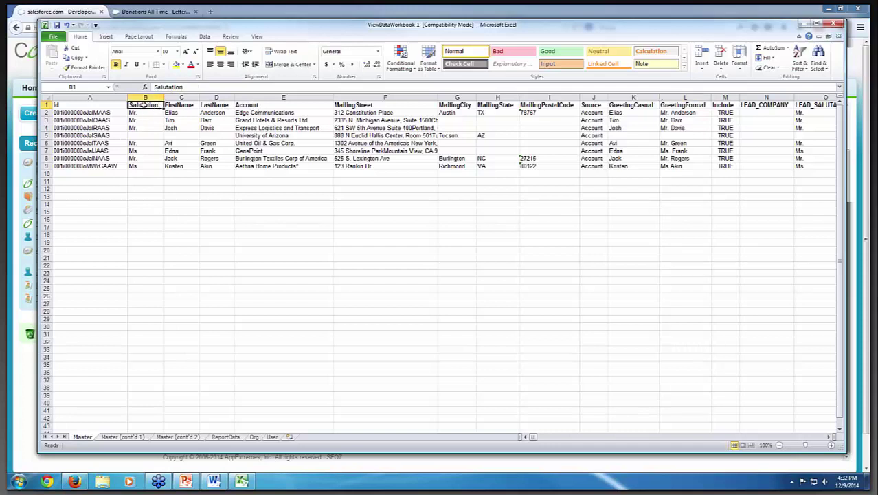
double_click(187, 88)
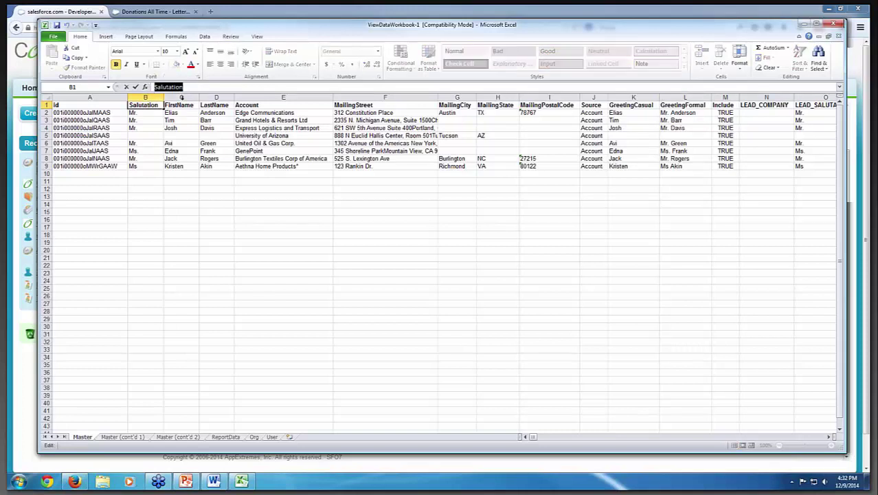
right_click(180, 89)
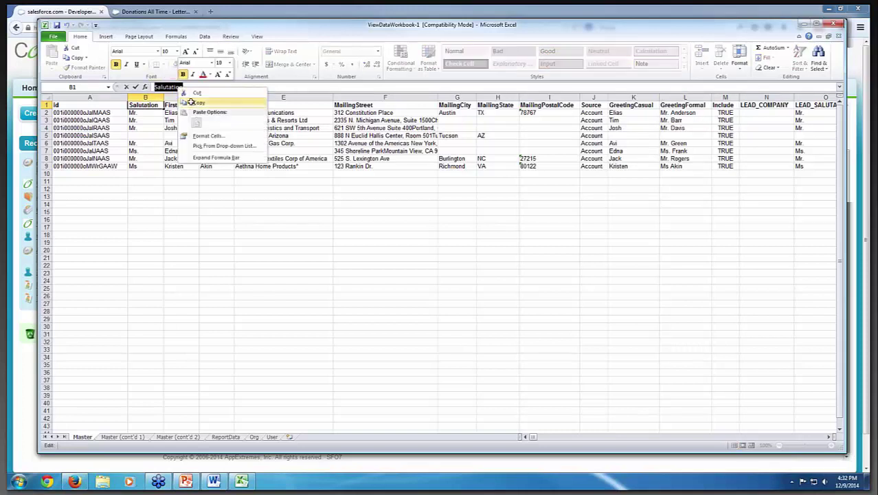
left_click(194, 103)
- In the Word letter template, add "Dear" on the blank line above the existing greeting, followed by a MergeField named Salutation
left_click(214, 481)
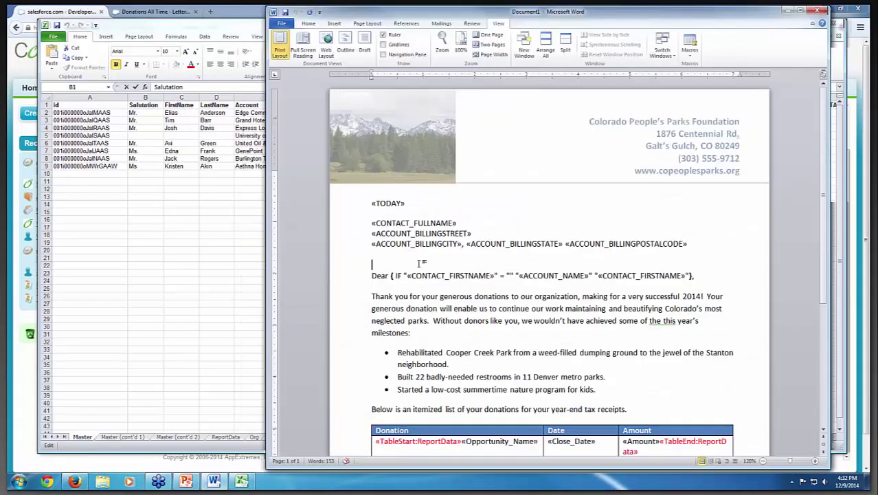
left_click(420, 262)
type("Dear")
key("alt+i")
key("f")
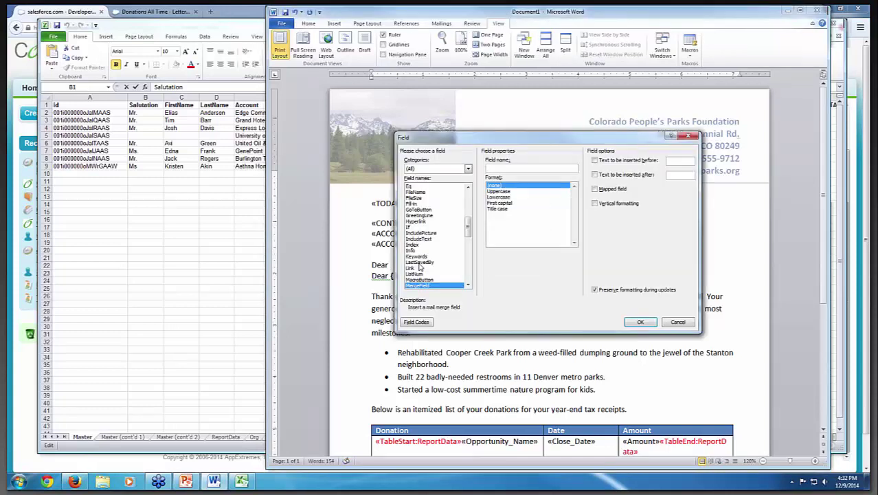
key("ctrl+v")
left_click(639, 322)
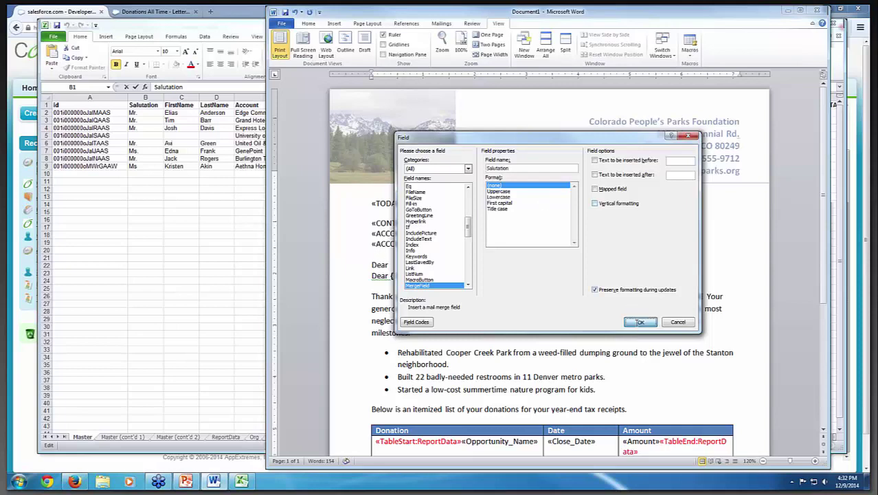
left_click_drag(444, 267, 392, 267)
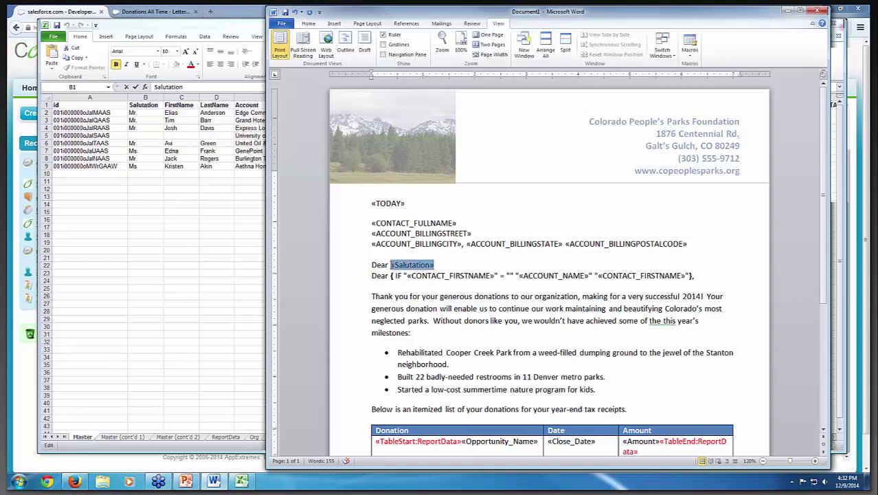
- Add the plain-text example "{{Salutation}}" after the Salutation merge field, annotated with a left arrow and "won't work"
left_click(441, 266)
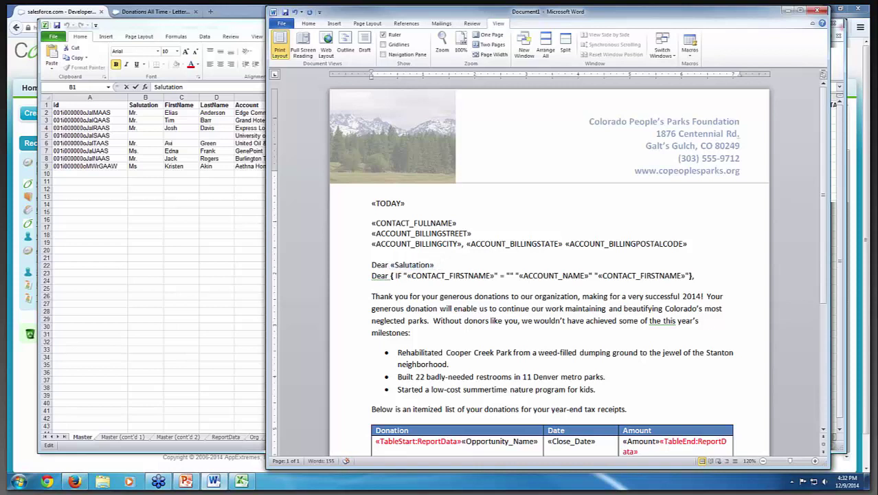
type("{{")
key("ctrl+v")
type("}}")
key("Left")
type("<--")
type(" won't work")
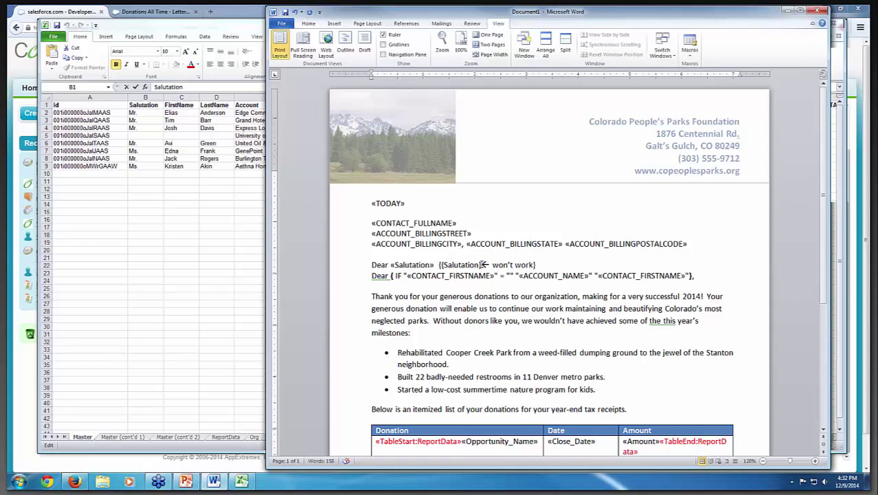
left_click(482, 264)
type("}")
key("End")
key("BackSpace")
- Delete the "{{Salutation}}" example and its "won't work" note, leaving the cursor after the Salutation merge field
left_click(437, 265)
key("shift+End")
left_click_drag(435, 265, 390, 266)
left_click_drag(541, 265, 438, 265)
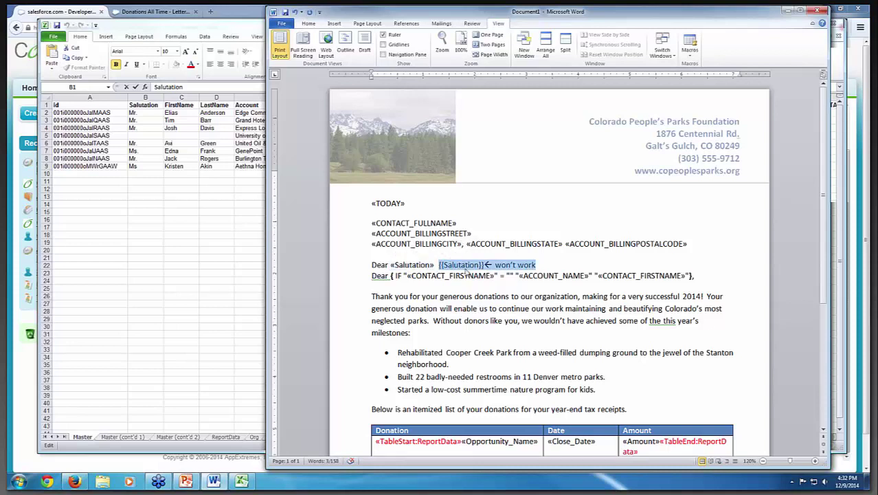
key("Delete")
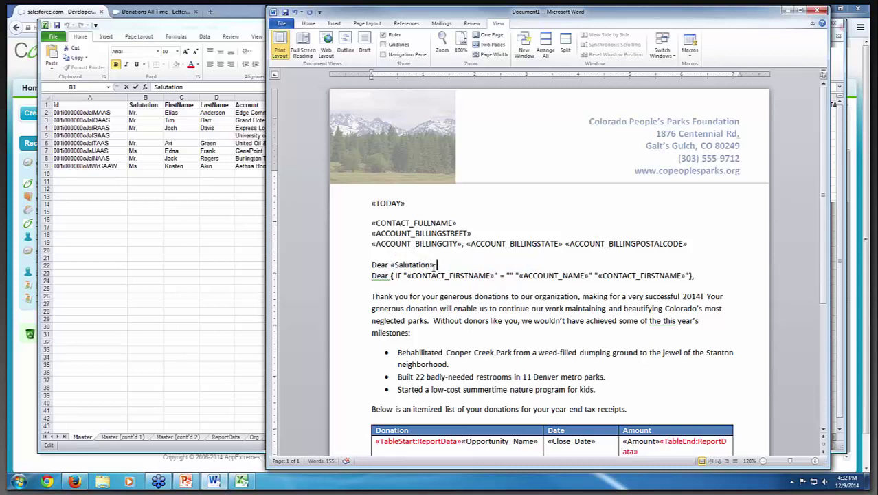
left_click_drag(436, 265, 390, 265)
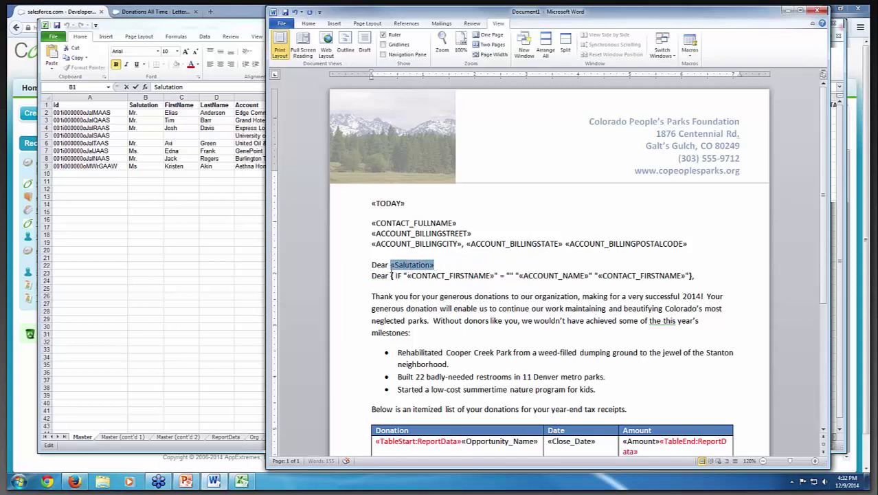
left_click(437, 267)
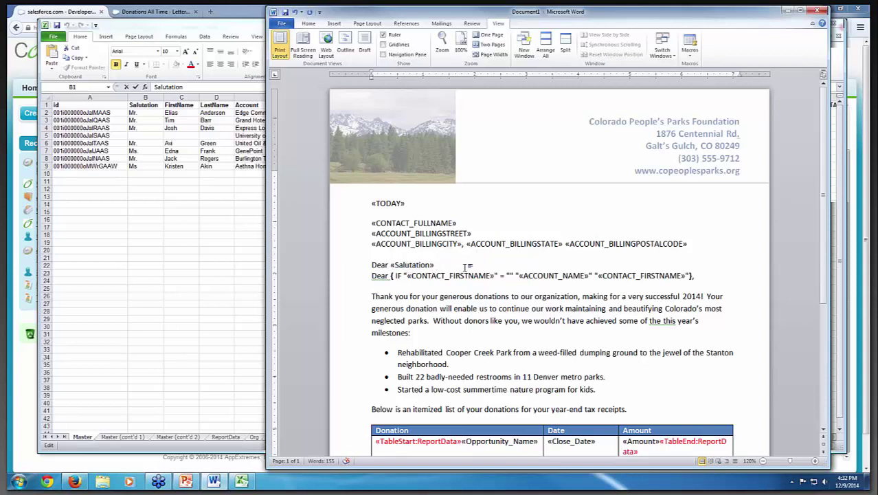
- Delete the "Dear «Salutation»" line from the Word letter template
triple_click(466, 268)
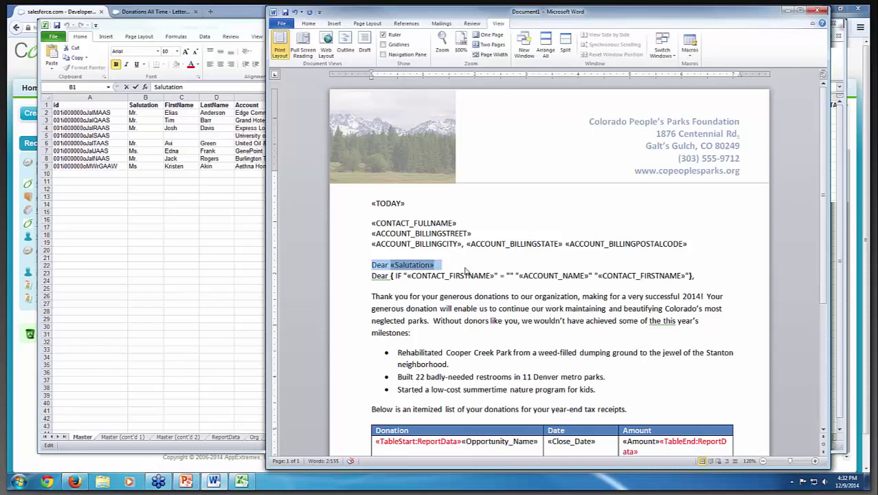
key("Delete")
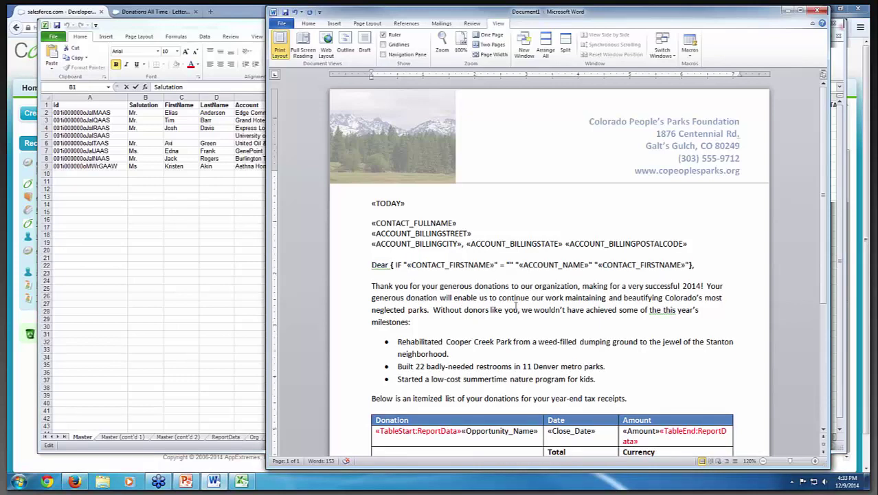
- Compare the field names on the Excel Master sheet with the merge fields throughout the Word letter, down to the signature
left_click(218, 105)
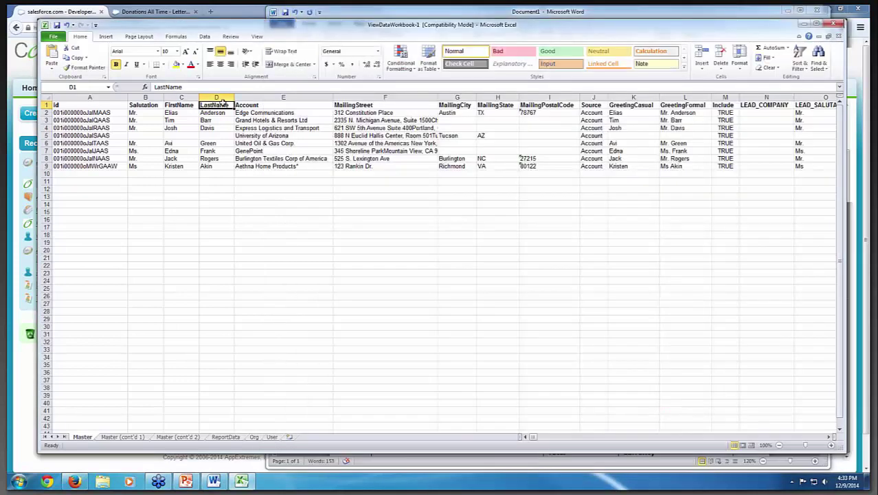
left_click(218, 480)
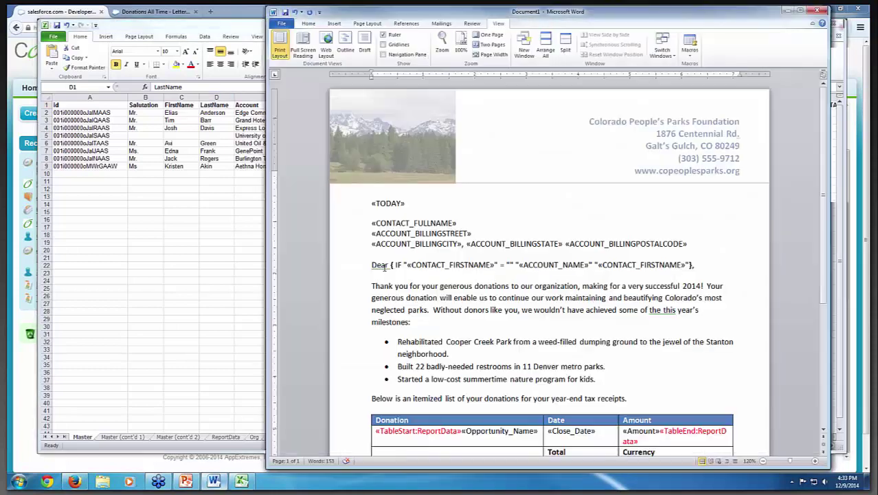
left_click(473, 320)
left_click(637, 400)
scroll(647, 383, "down", 2)
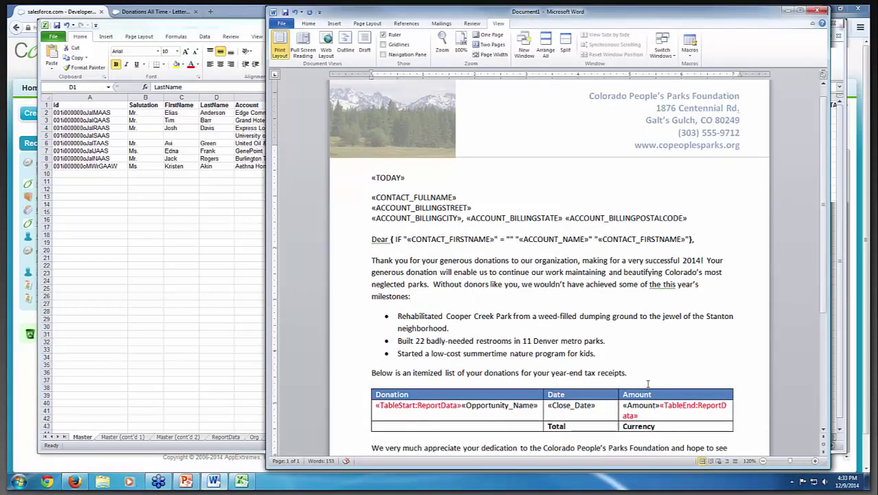
scroll(647, 381, "down", 3)
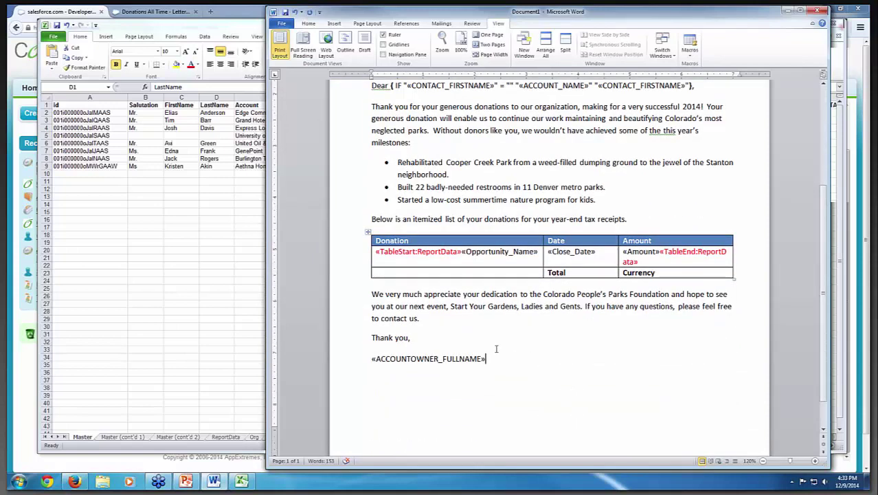
scroll(466, 334, "down", 1)
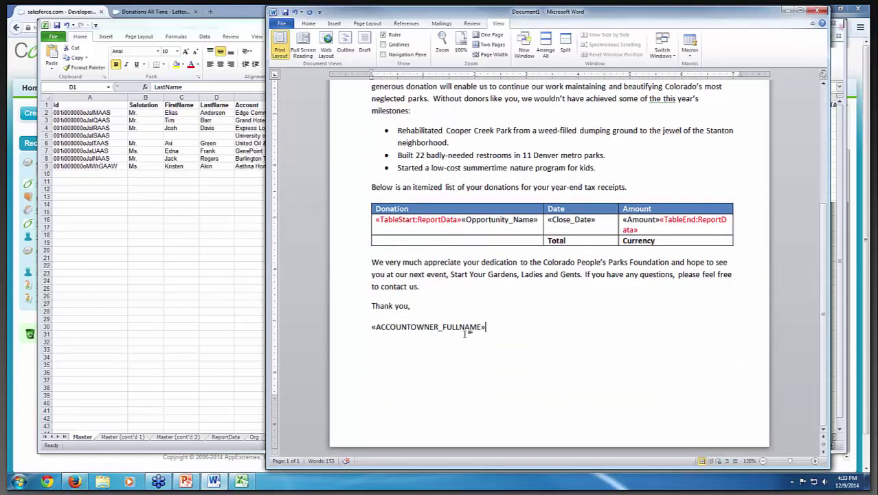
scroll(466, 334, "up", 4)
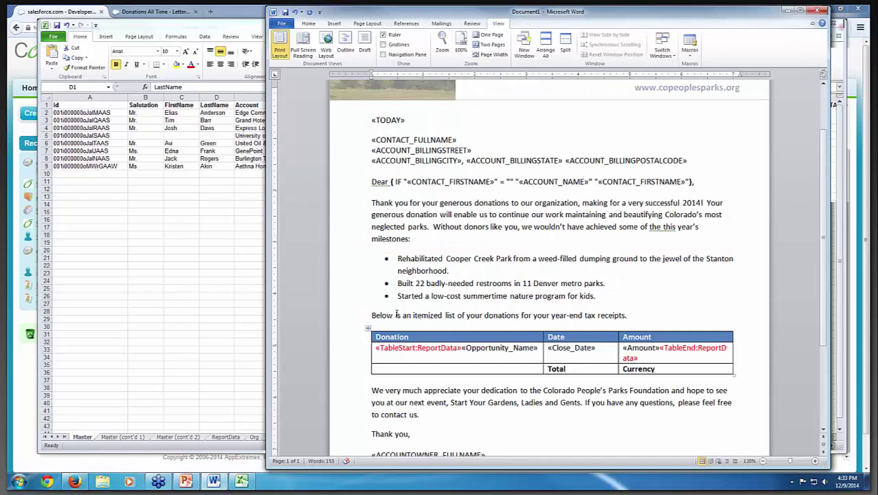
left_click(196, 244)
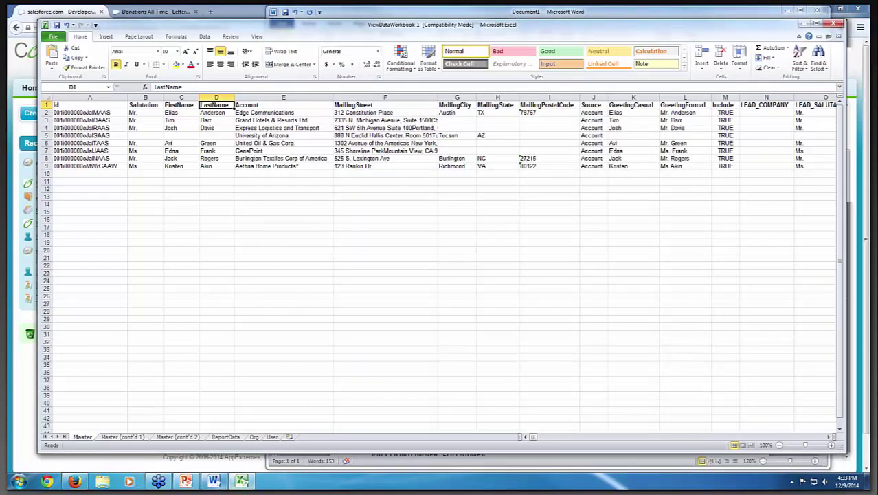
left_click(224, 483)
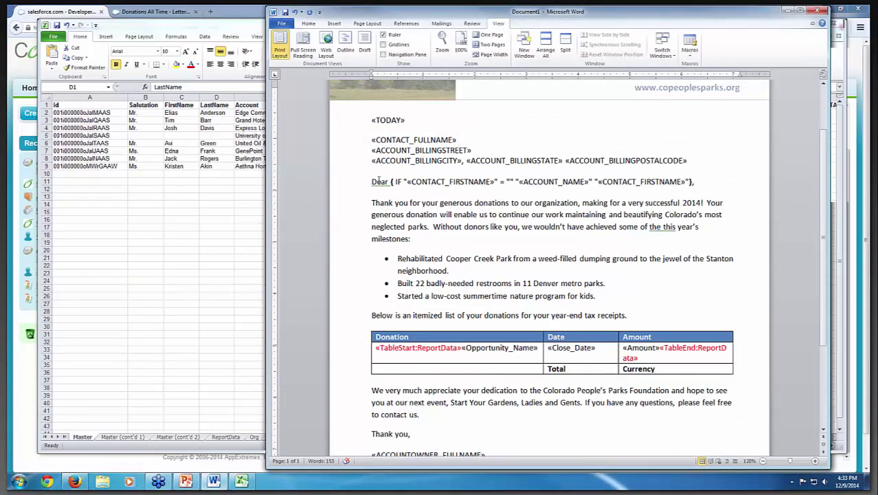
left_click(224, 205)
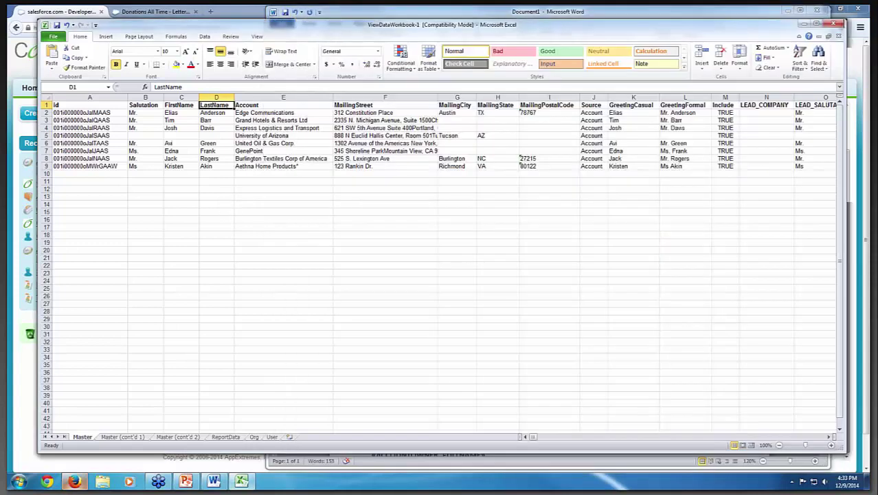
- Switch to Conga Mail Merge in Firefox and jump to the Letters/Documents step
left_click(77, 482)
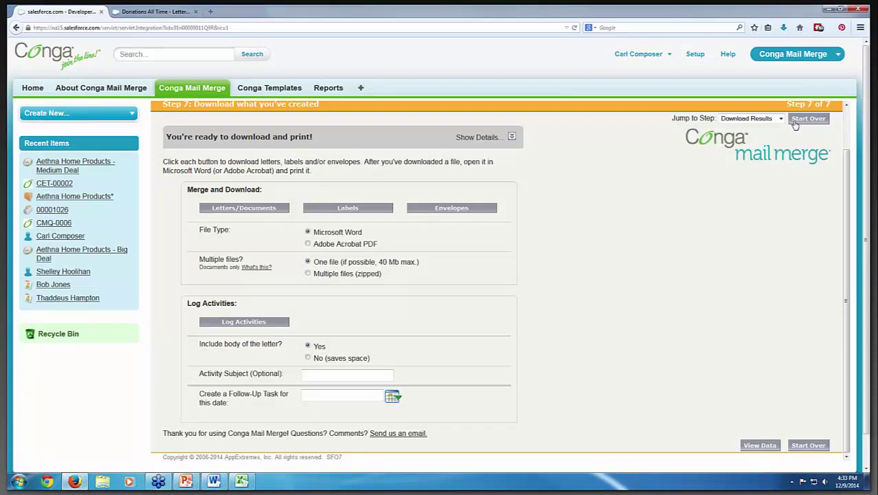
left_click(763, 124)
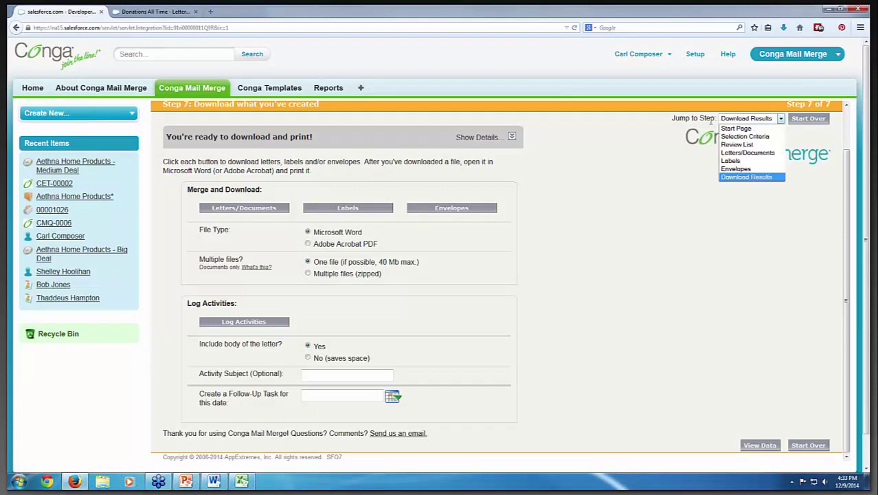
left_click(750, 153)
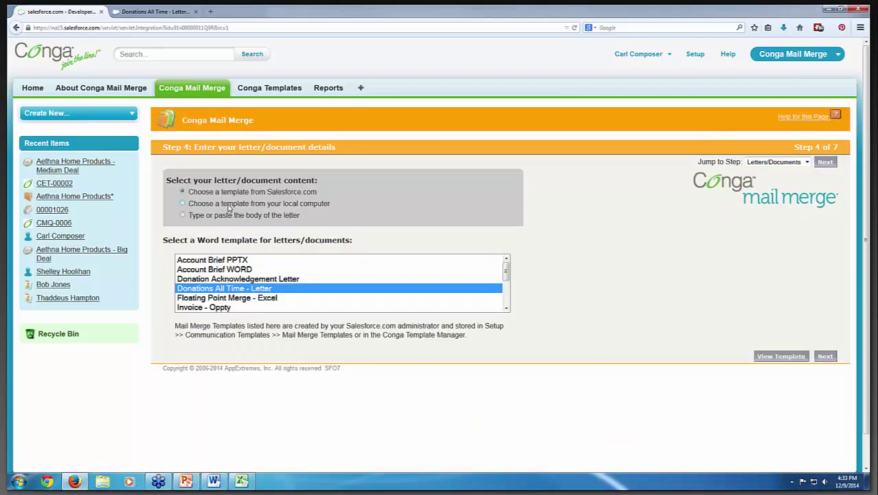
- Set the letter content to a template from the local computer, and view the file selection dialog without choosing a file
left_click(228, 207)
left_click(221, 261)
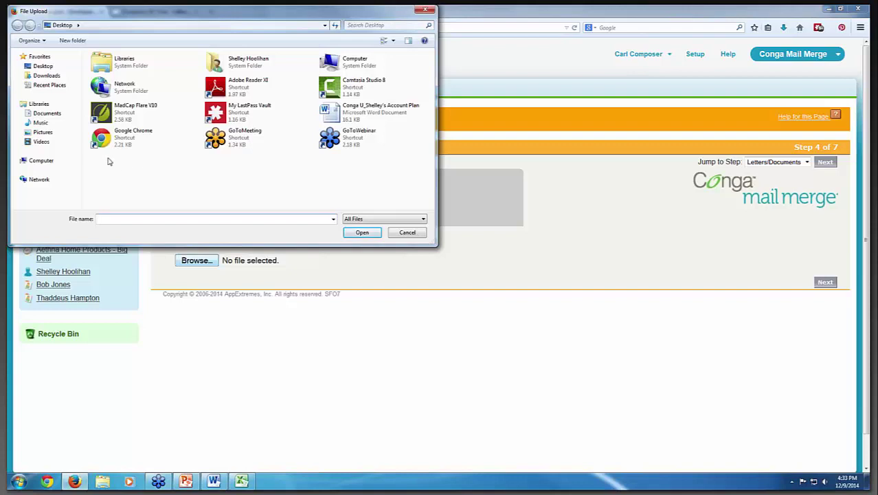
left_click(406, 234)
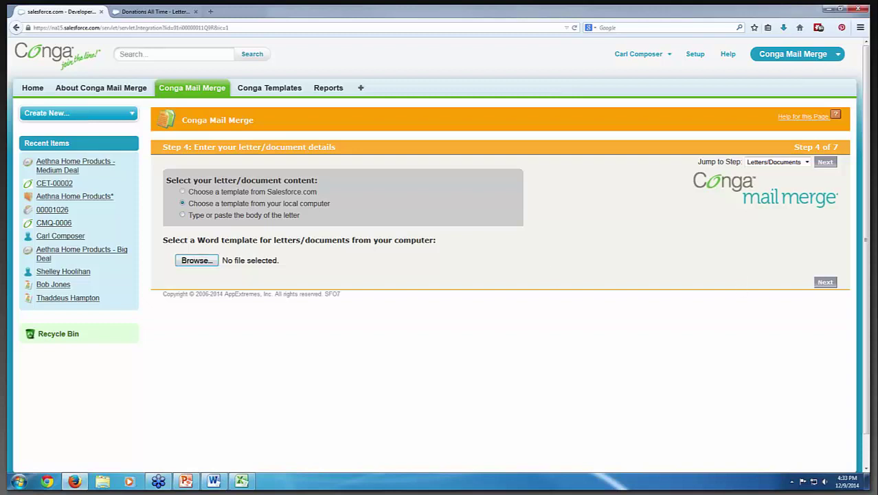
- Start a new Conga Template record and name it "Donation Acknowledgment Webinar Conga Mail Merge"
left_click(280, 88)
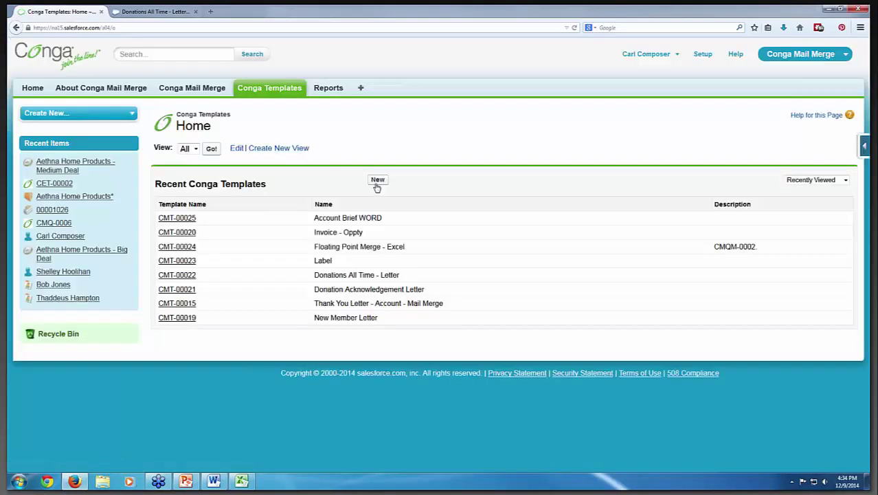
left_click(377, 181)
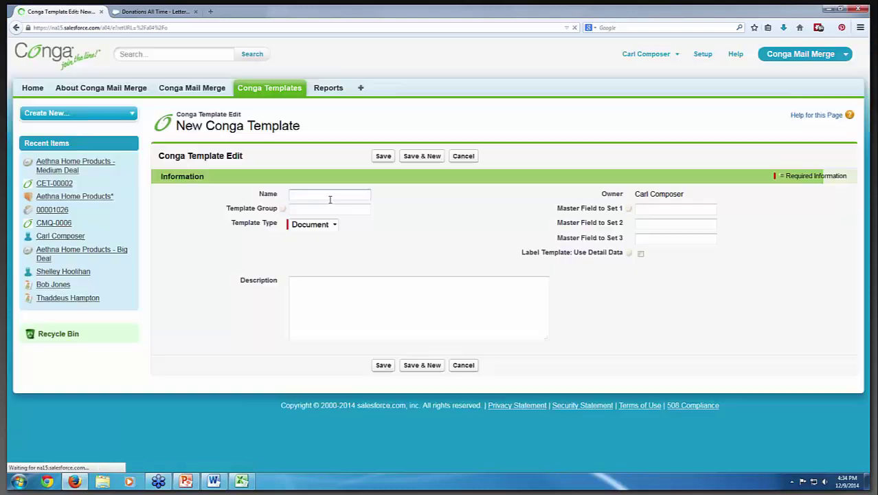
type("Do")
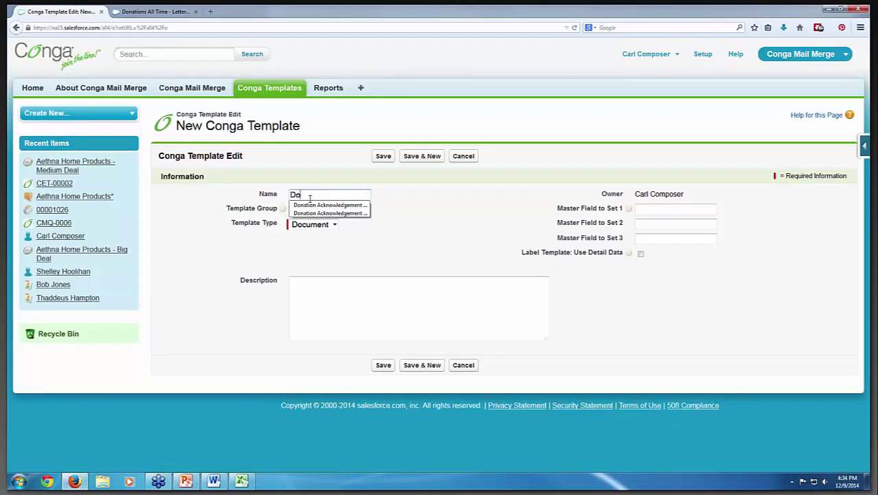
type("nation Acknowldgment")
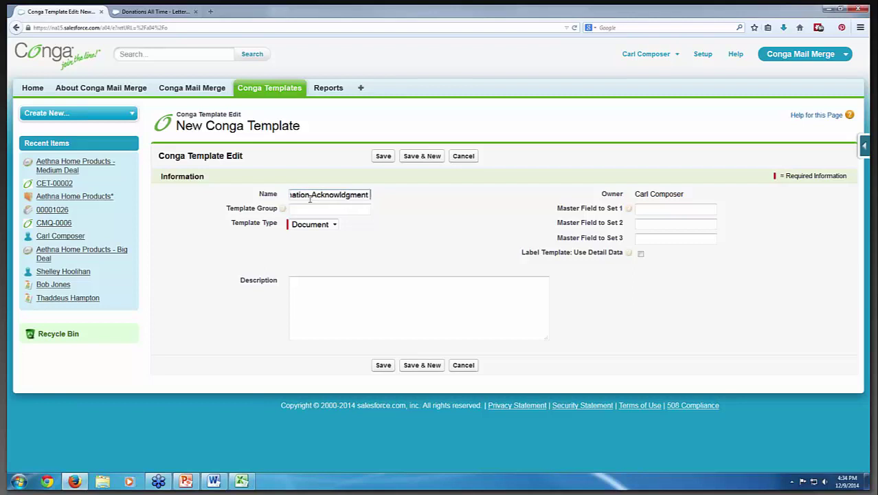
key("Left")
key("Left")
key("Left")
key("Left")
key("Right")
type("e")
key("End")
type("Webinar Conga Mail Merge")
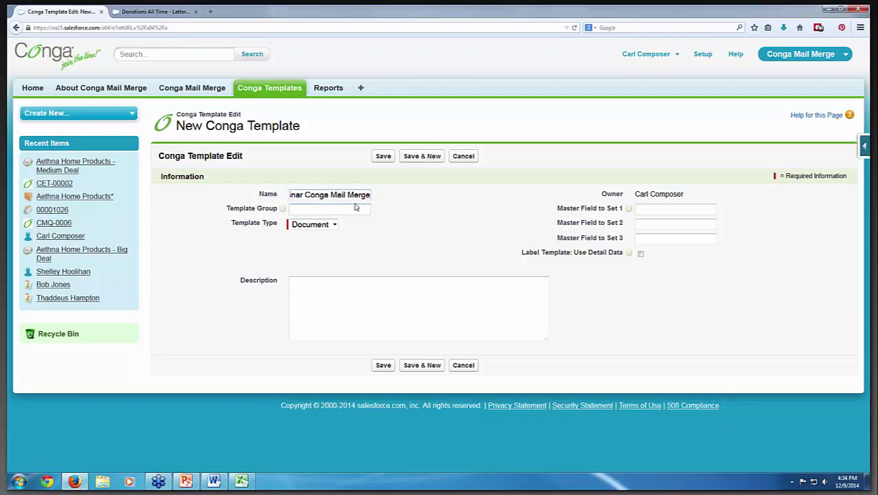
- Look over the Description and the three Master Field to Set fields of the new template
left_click(298, 307)
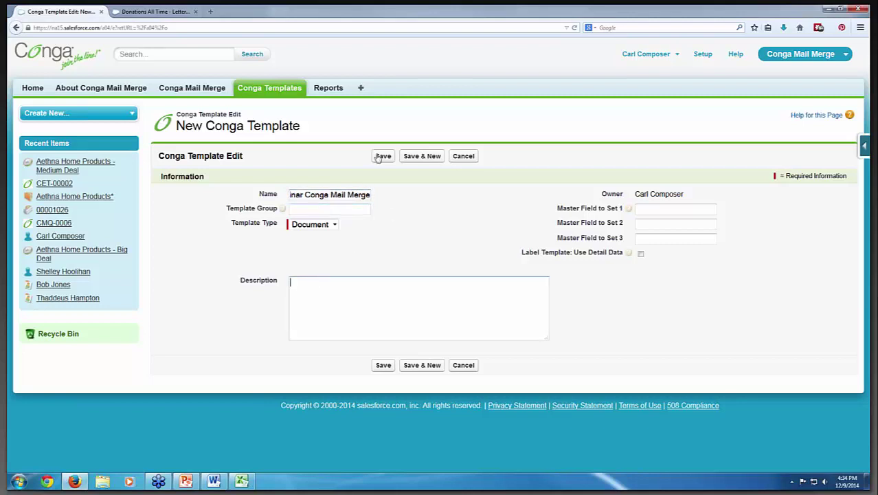
left_click(641, 211)
left_click(642, 223)
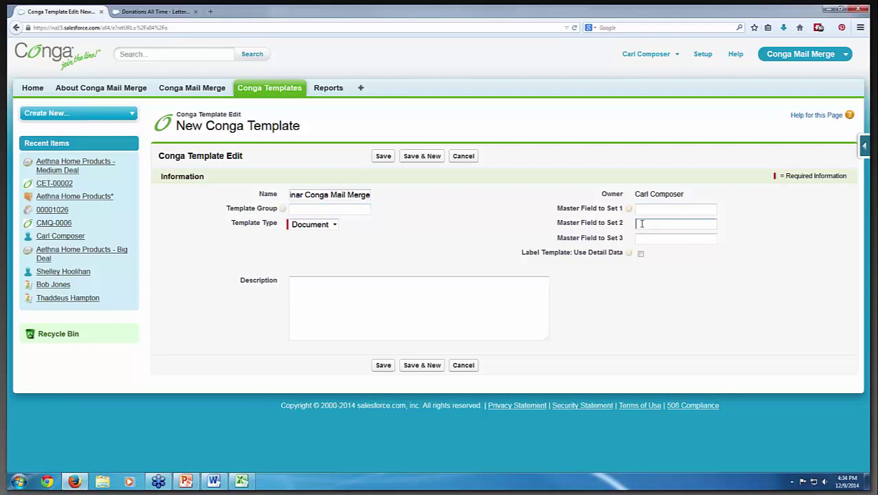
left_click(644, 238)
left_click(642, 206)
left_click(642, 210)
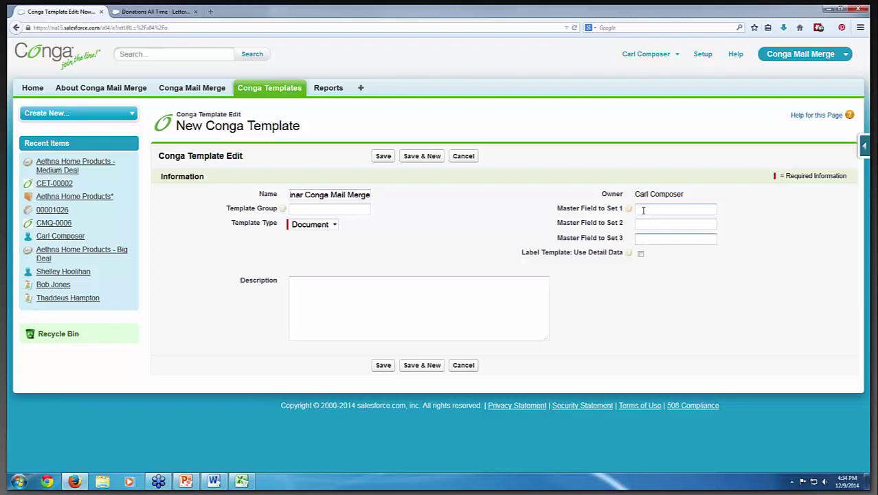
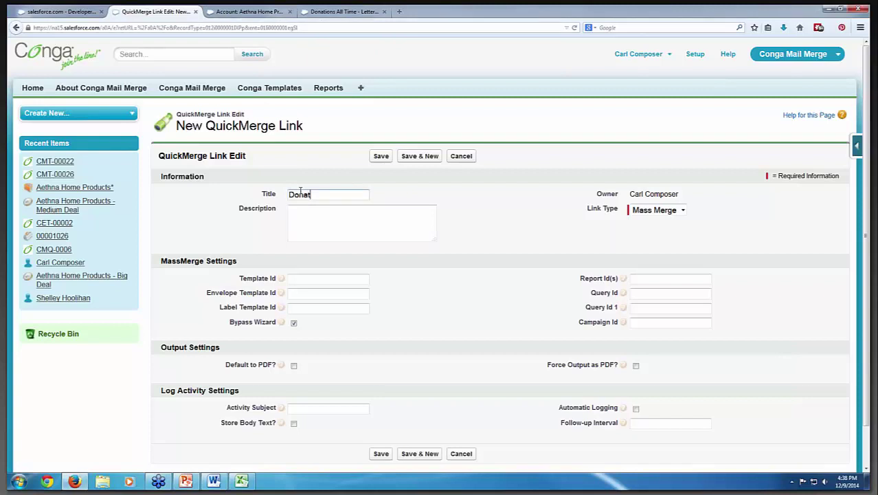
- Title the new QuickMerge link "Donations All Time - Letter"
type("ions All")
type("Time - Letter")
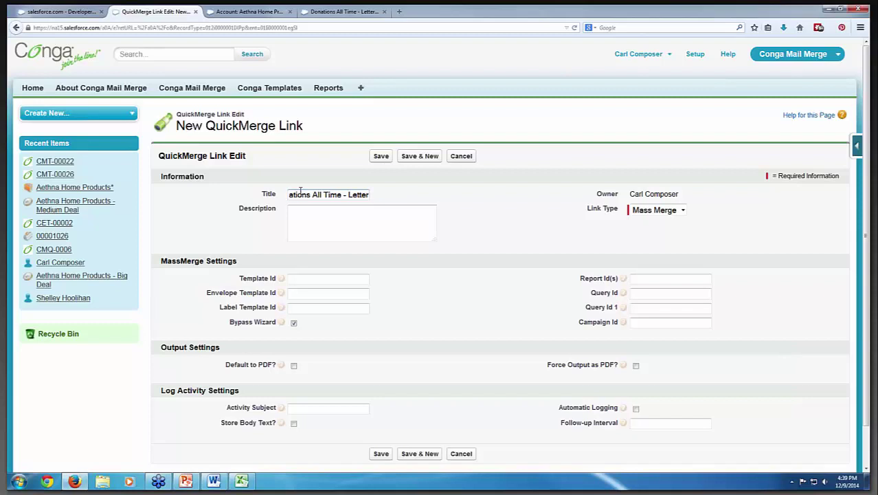
key("Tab")
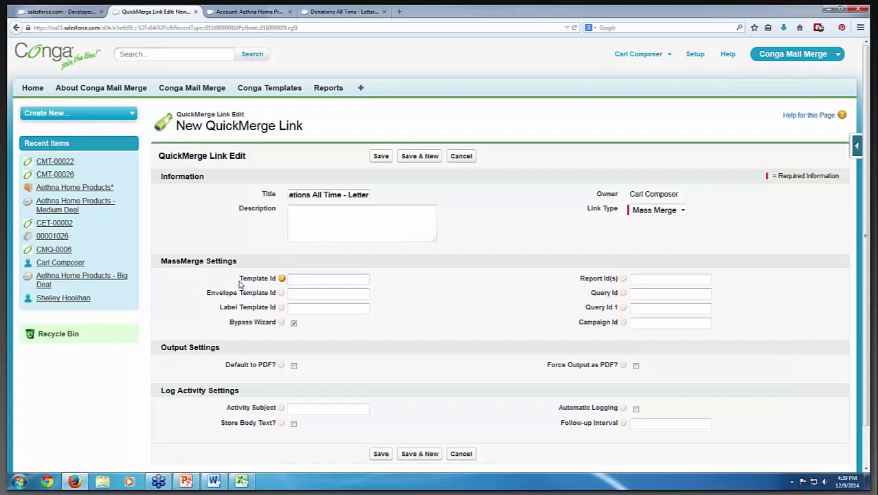
- Open template record CMT-00022 in a new tab, copy its record ID from the page address, and return to the QuickMerge link form
left_click_drag(239, 280, 267, 287)
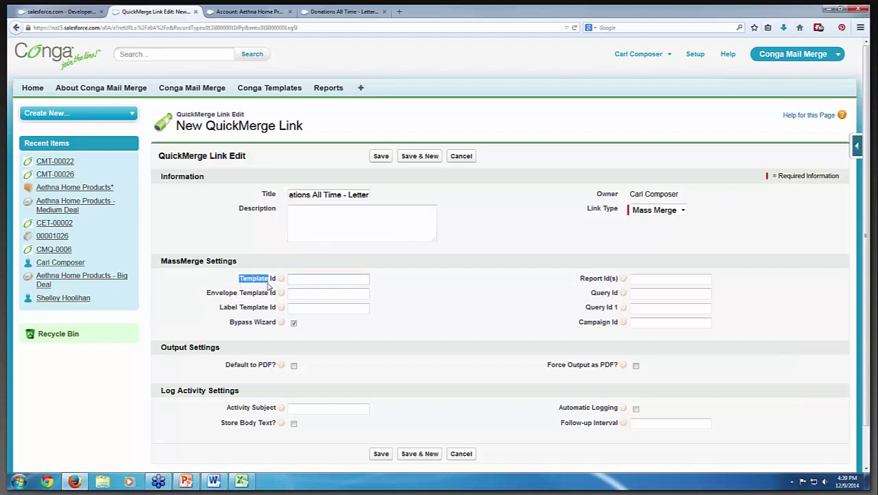
left_click(309, 261)
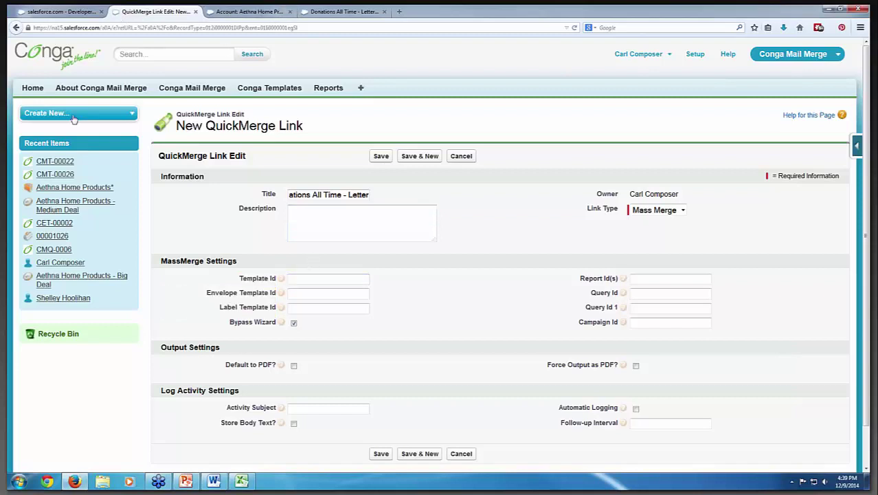
right_click(62, 164)
left_click(89, 169)
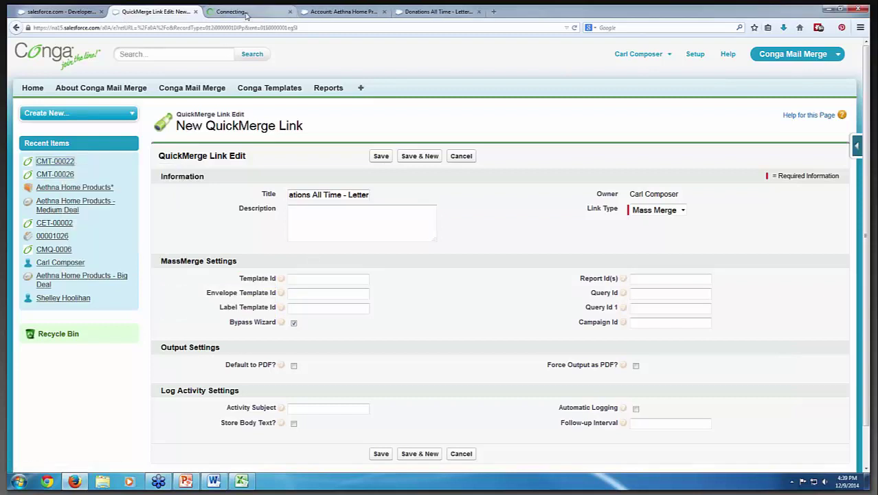
left_click(249, 12)
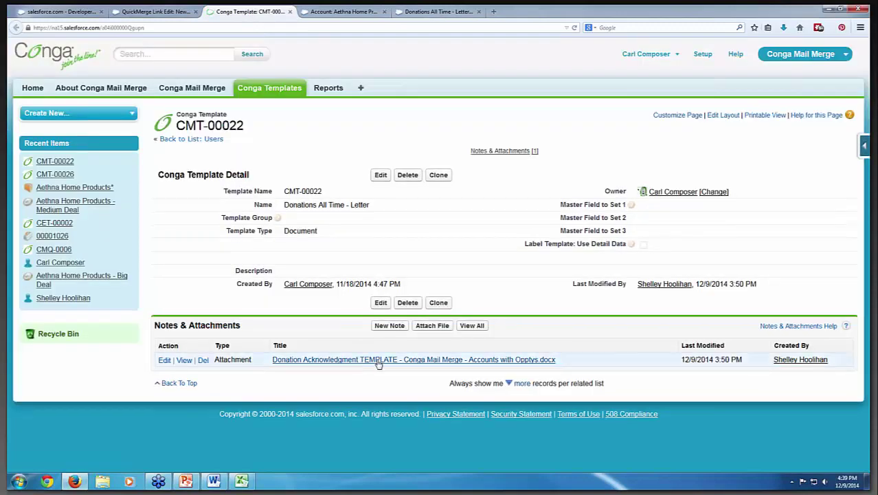
double_click(125, 28)
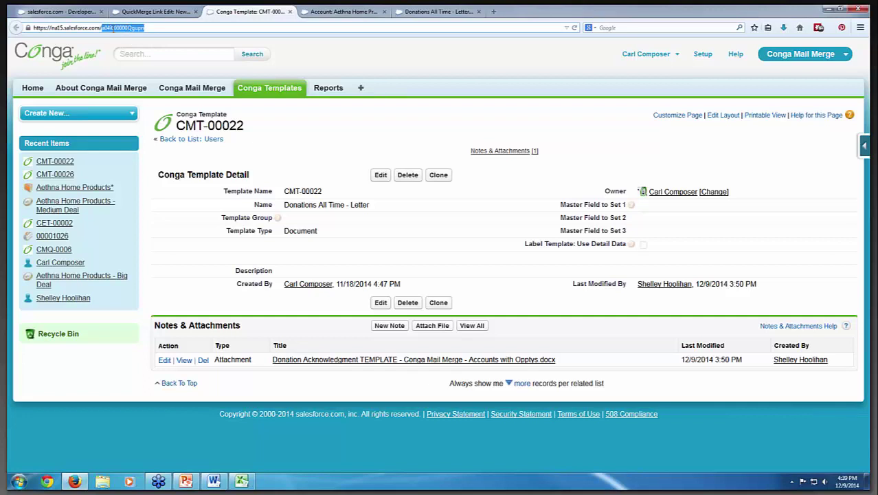
right_click(114, 27)
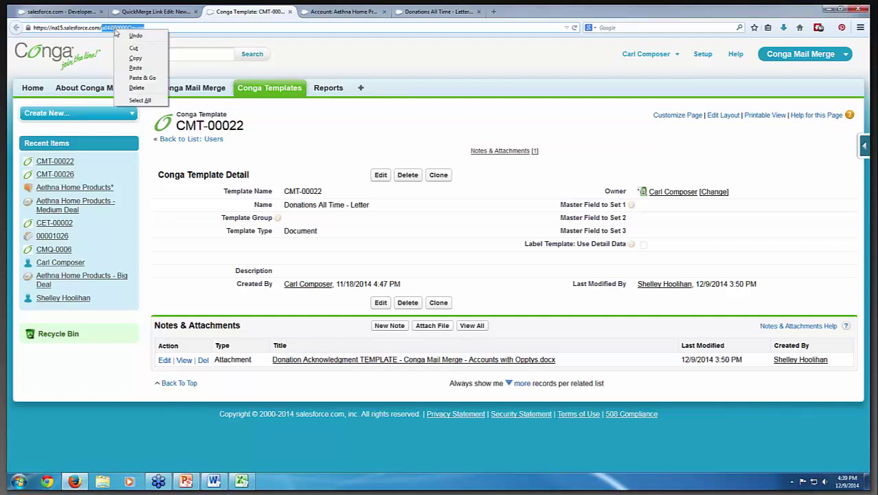
left_click(137, 59)
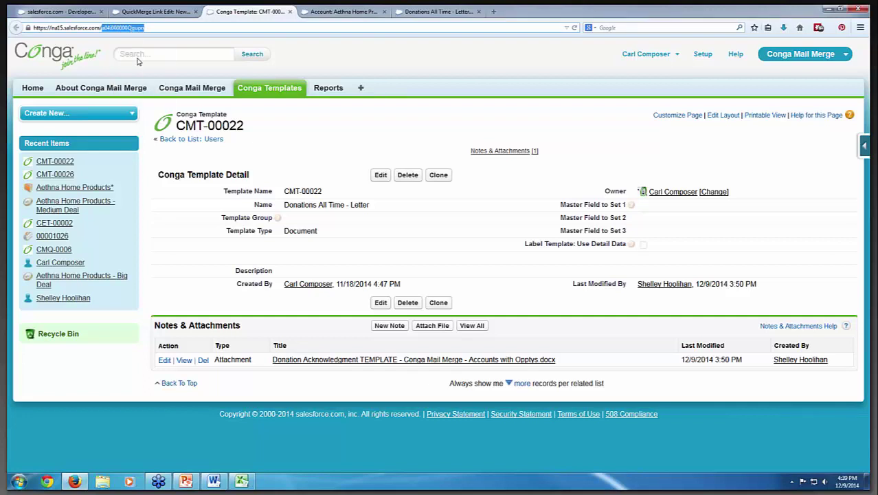
left_click(163, 15)
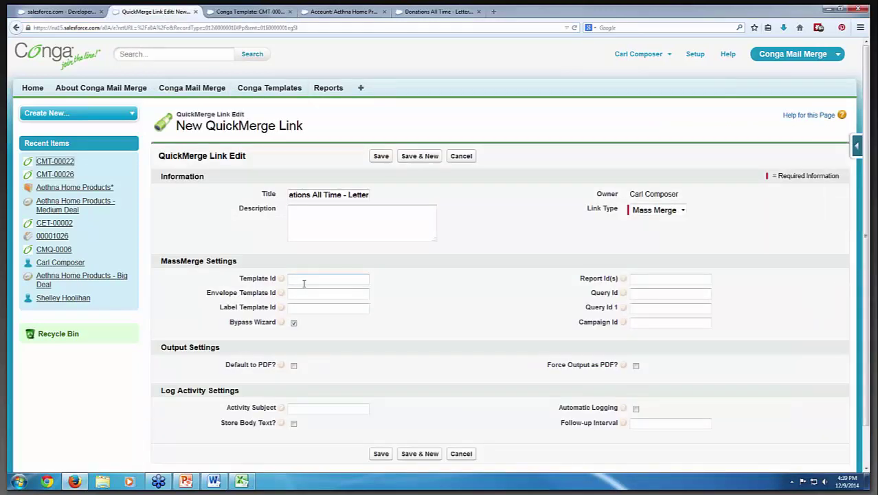
- Fill the Template Id of the new QuickMerge link with the copied record ID a04i000000Qgupn and check it against the template record
left_click(303, 282)
key("ctrl+v")
left_click(227, 13)
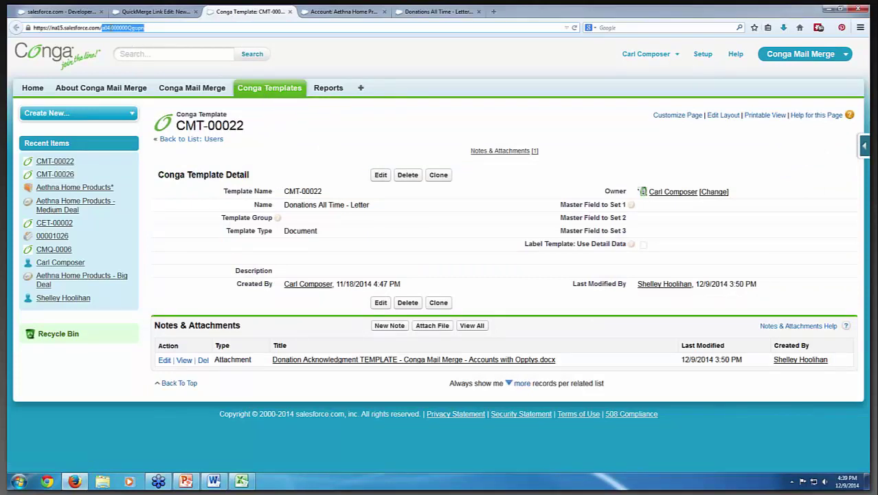
left_click(155, 12)
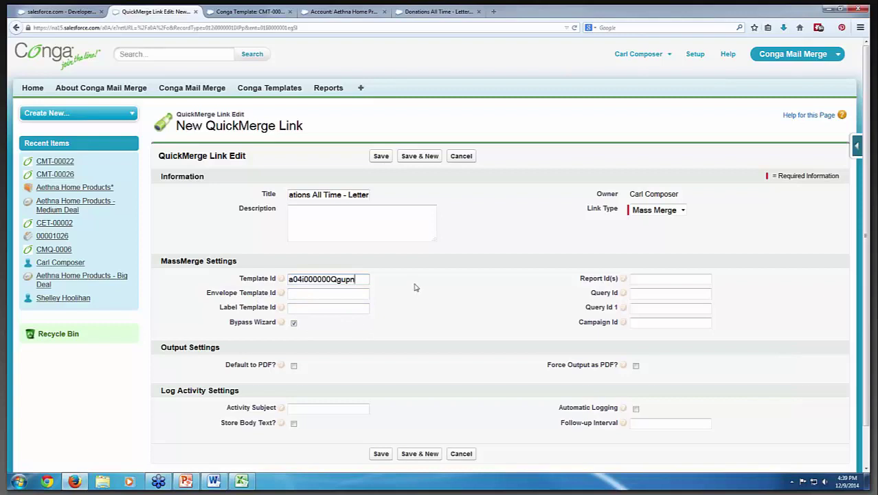
- Leave the report builder without saving and copy the Donations All Time - Letter report's ID from its page address
left_click(634, 279)
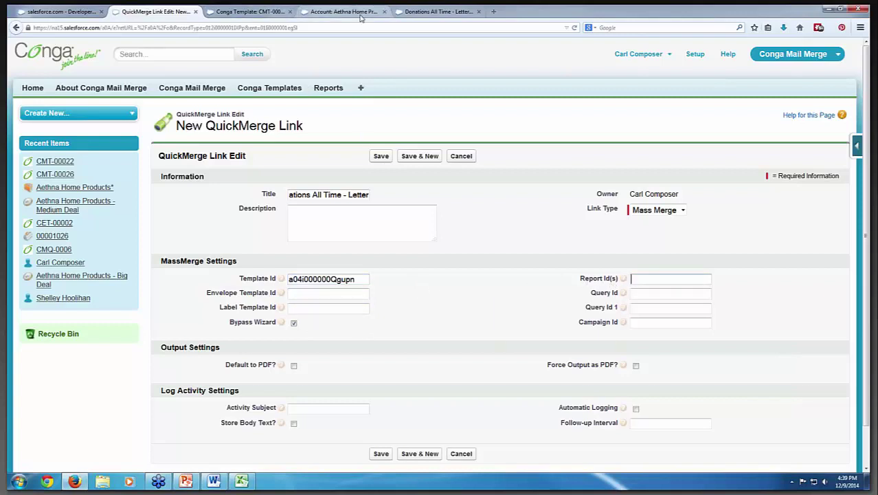
left_click(411, 12)
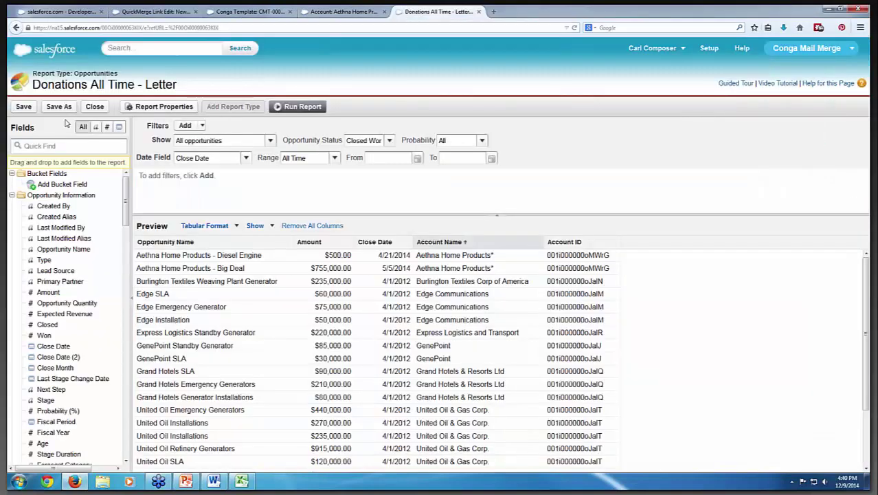
left_click(92, 107)
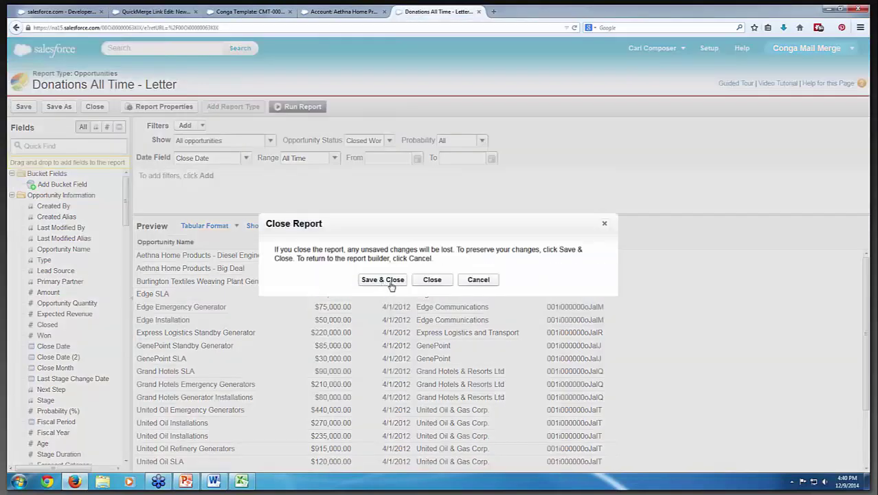
left_click(426, 280)
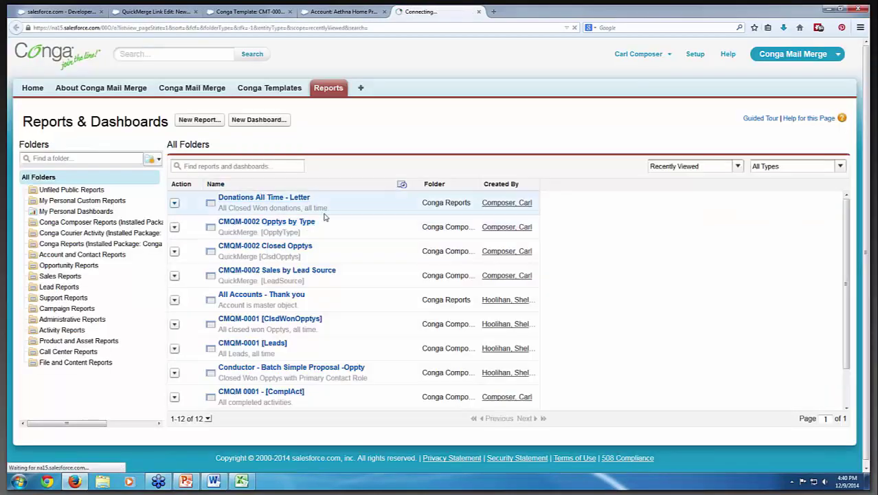
double_click(112, 29)
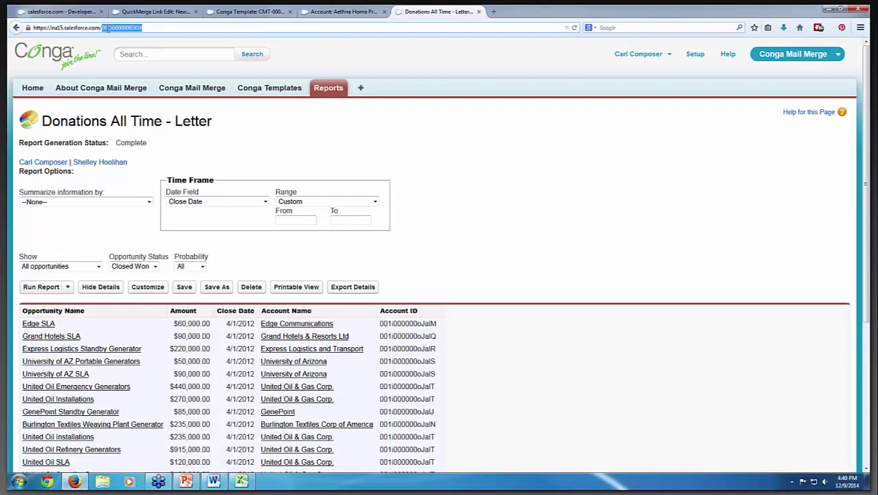
right_click(112, 28)
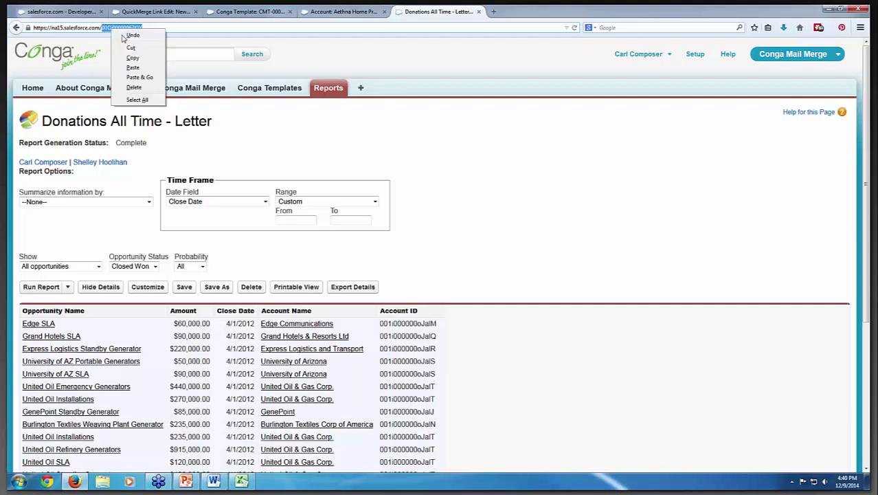
left_click(129, 59)
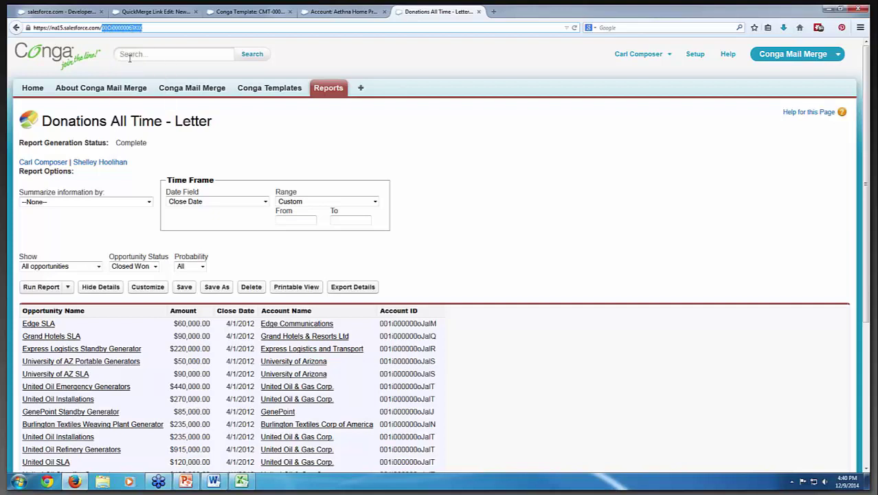
- Return to the QuickMerge link form and fill in Report Id(s) with the copied report ID
left_click(153, 11)
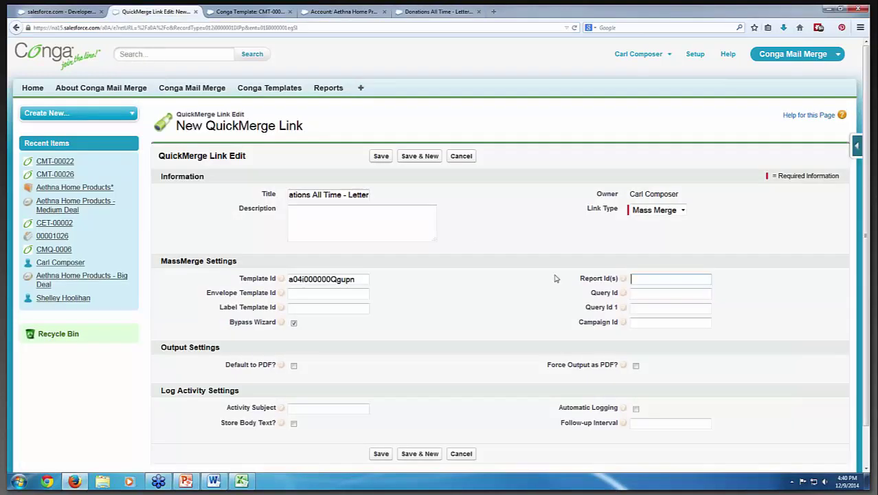
right_click(640, 280)
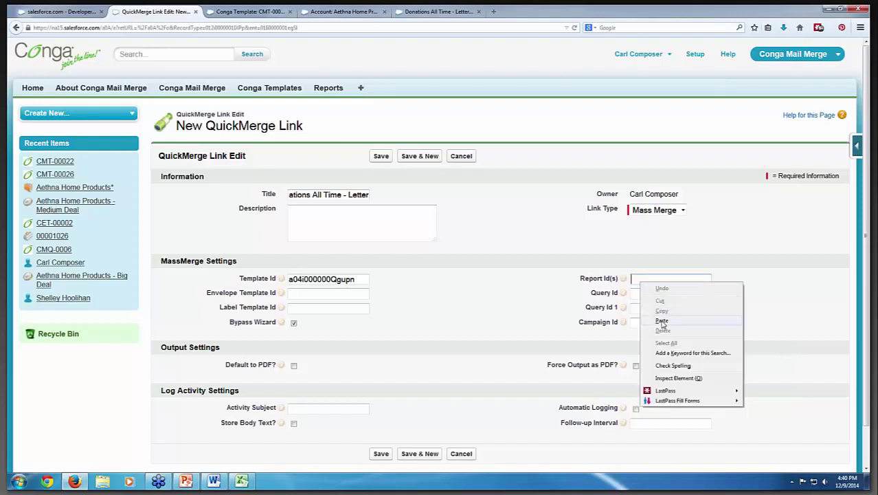
left_click(660, 319)
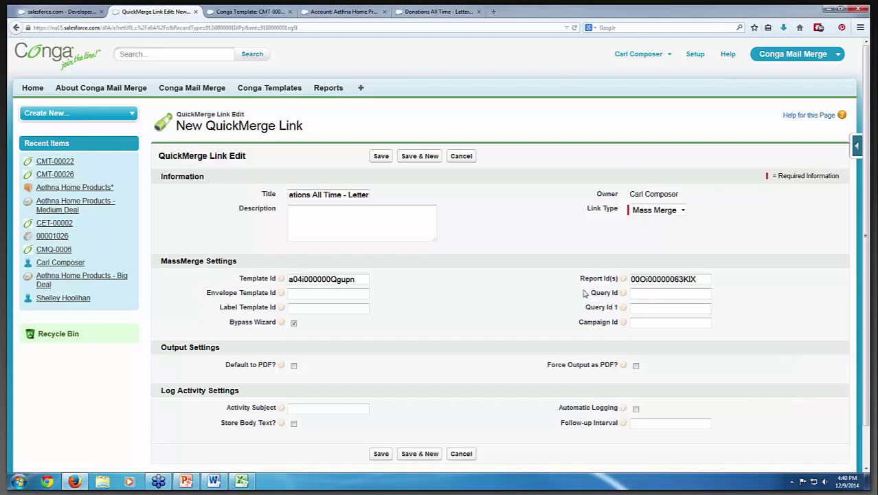
- Review the Query Id, Bypass Wizard, Default to PDF and Force Output as PDF settings of the new link
left_click(639, 292)
mouse_move(281, 323)
left_click_drag(303, 324, 232, 329)
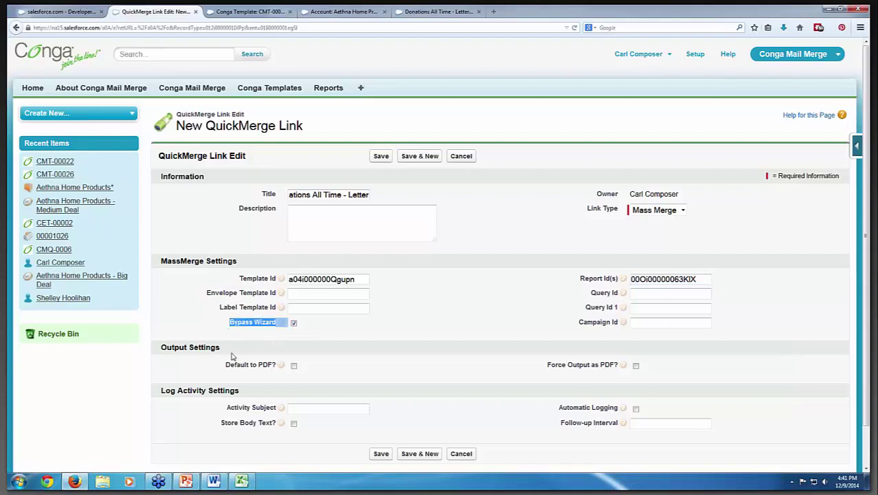
left_click(219, 372)
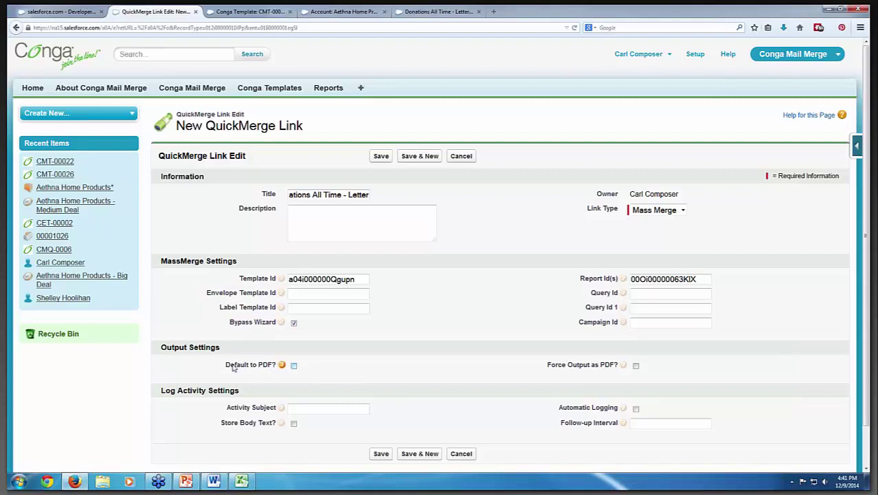
left_click_drag(548, 368, 620, 364)
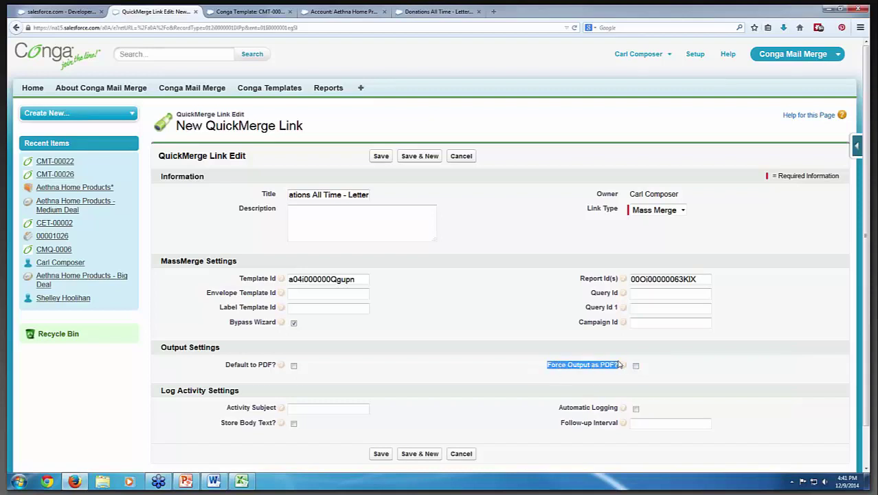
left_click(600, 377)
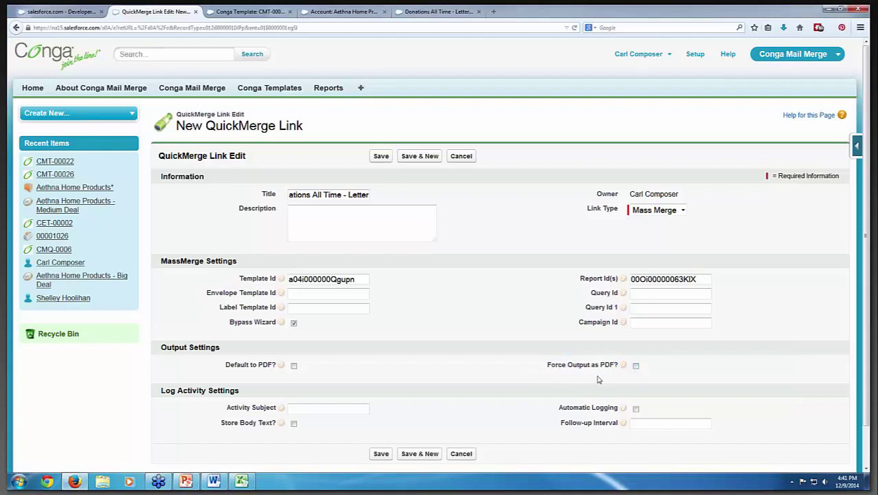
left_click(293, 366)
left_click(293, 366)
left_click(635, 366)
- Set the link's activity subject to "Donation acknowledgment sent" and turn on Store Body Text
scroll(416, 371, "down", 2)
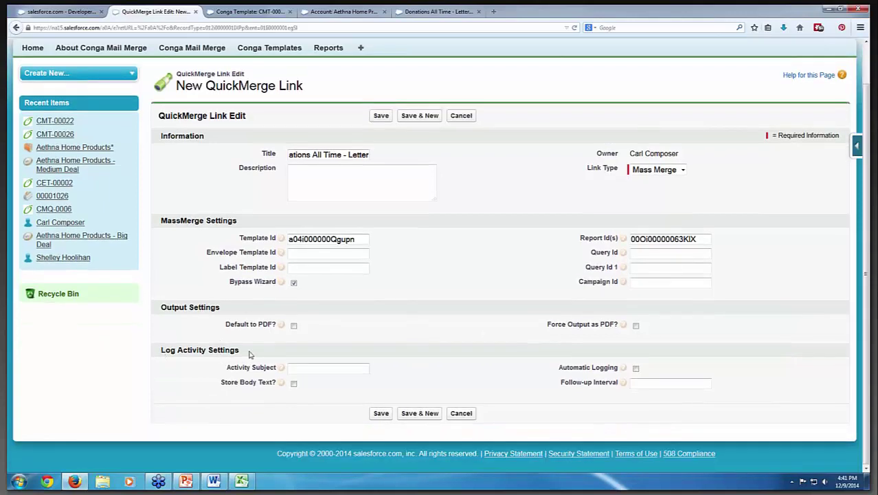
left_click(303, 365)
type("Donation a")
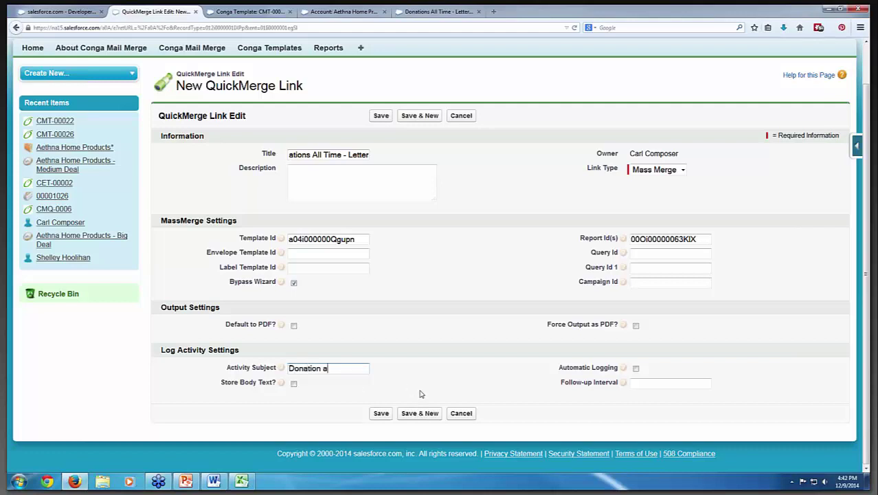
type("cknowledgment sent")
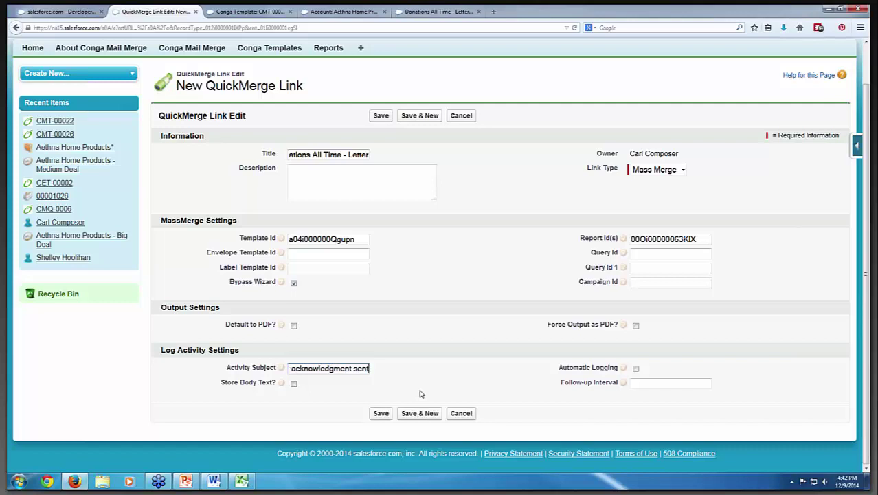
left_click(294, 385)
- Turn on Automatic Logging with a follow-up interval of 7 and save the QuickMerge link
left_click_drag(644, 372, 554, 374)
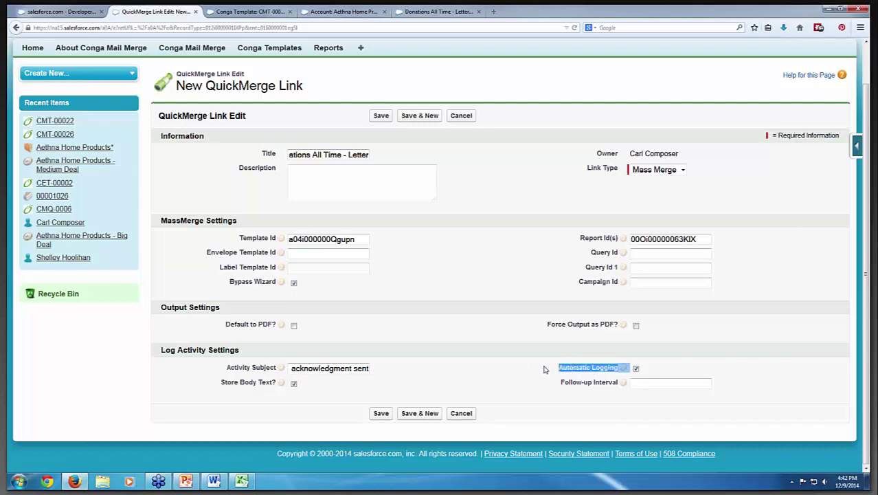
left_click(643, 371)
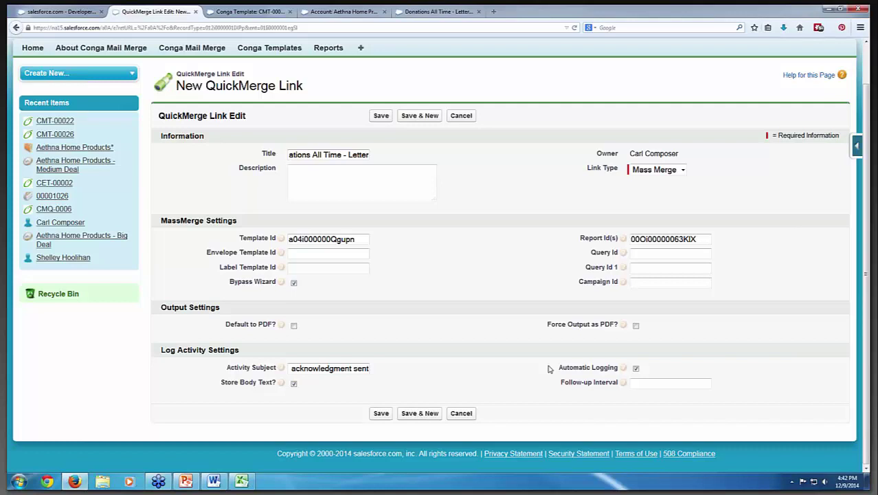
left_click(639, 384)
mouse_move(623, 384)
left_click(381, 414)
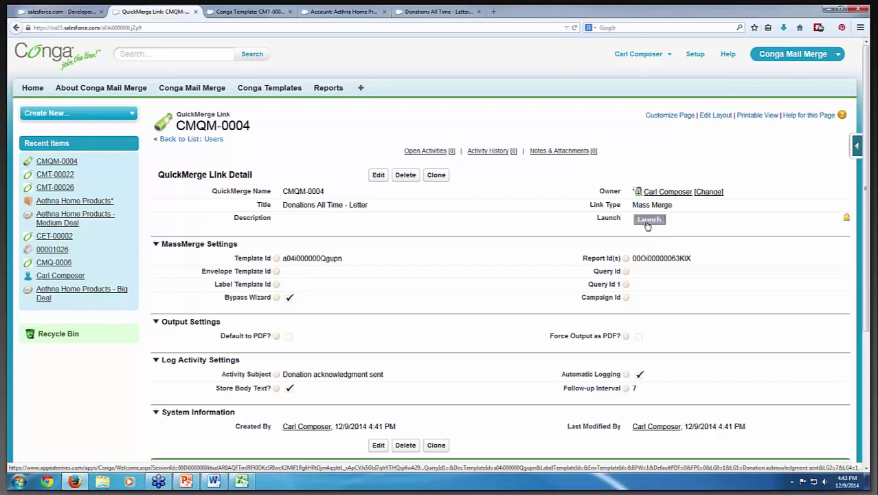
- Launch the QuickMerge link and look over the download step and its automatic logging setting
left_click(648, 219)
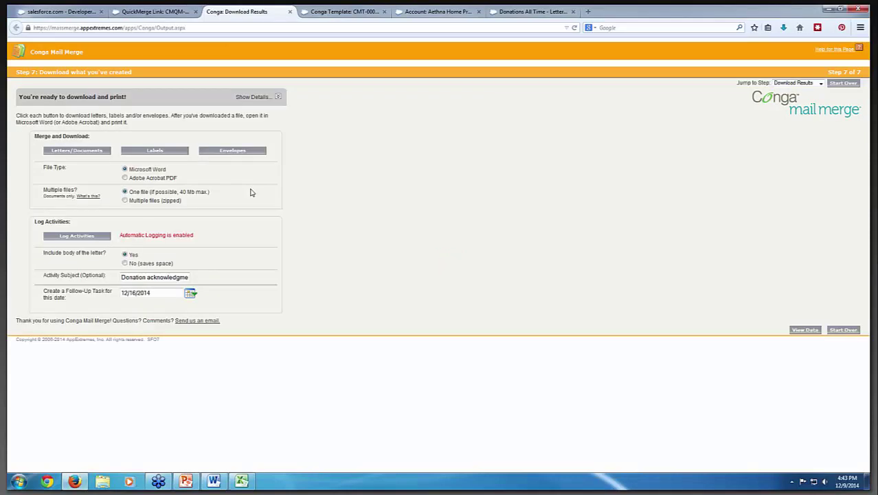
left_click_drag(16, 73, 142, 74)
left_click(143, 74)
left_click_drag(121, 236, 194, 236)
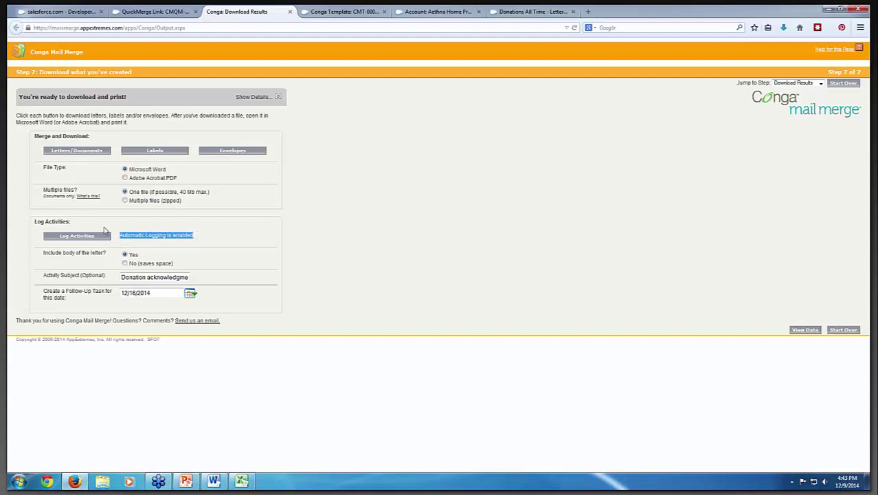
left_click(84, 163)
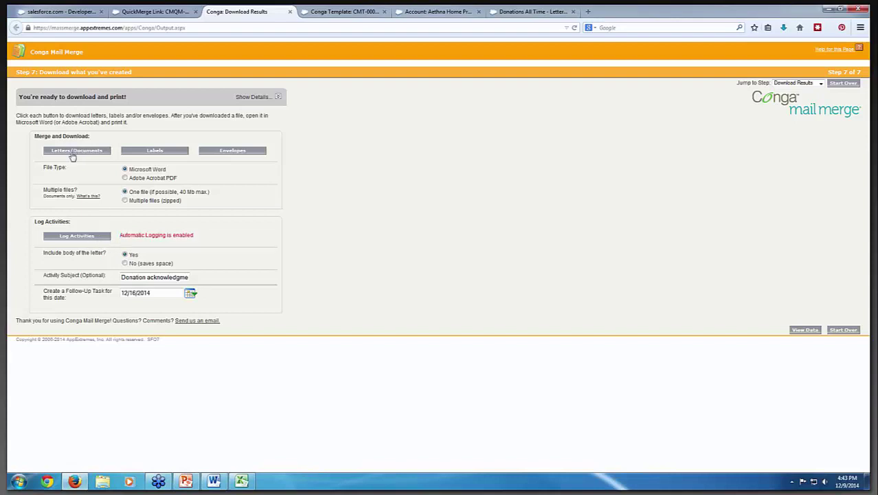
- Merge the letters as a single Microsoft Word file and open Letters.docx in Word
left_click(72, 152)
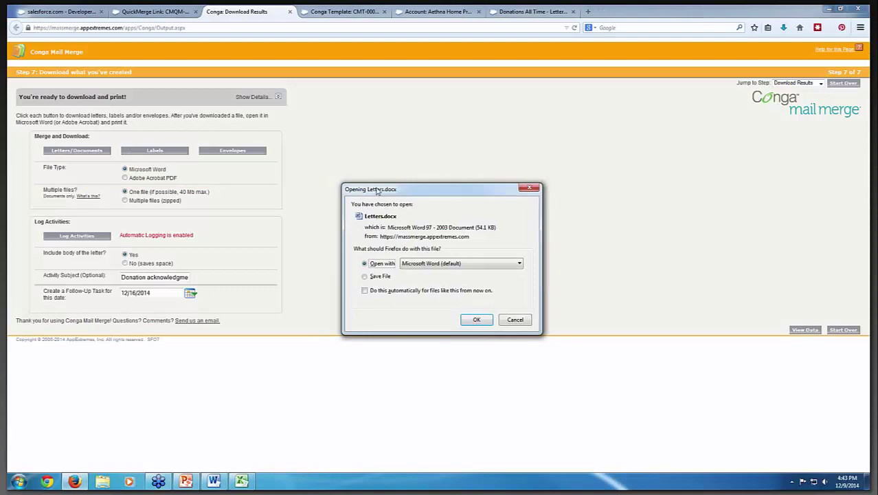
left_click_drag(377, 189, 384, 223)
left_click(480, 353)
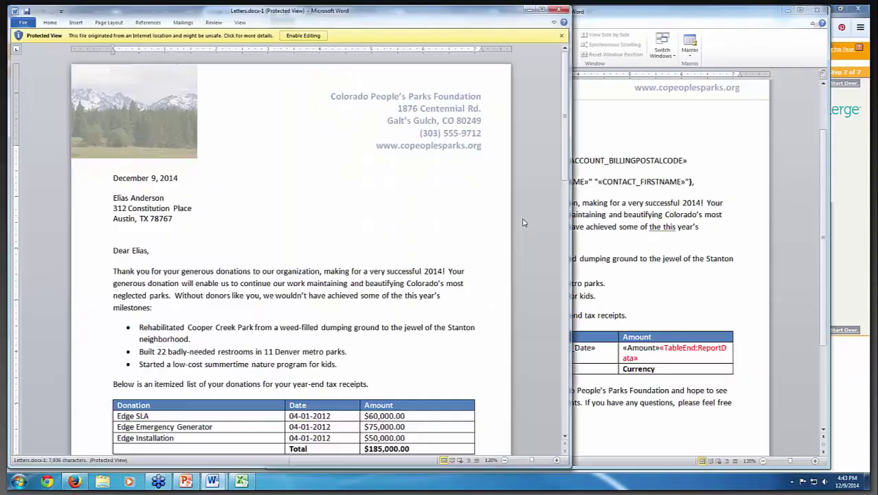
- Enable editing for the merged letters and read through the first donor's letter, including its donation table
left_click(303, 35)
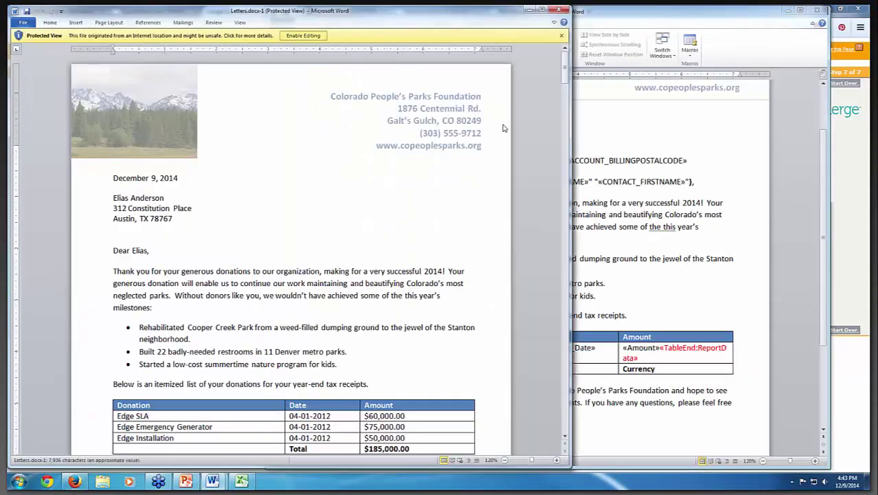
left_click_drag(408, 20, 597, 20)
left_click(528, 232)
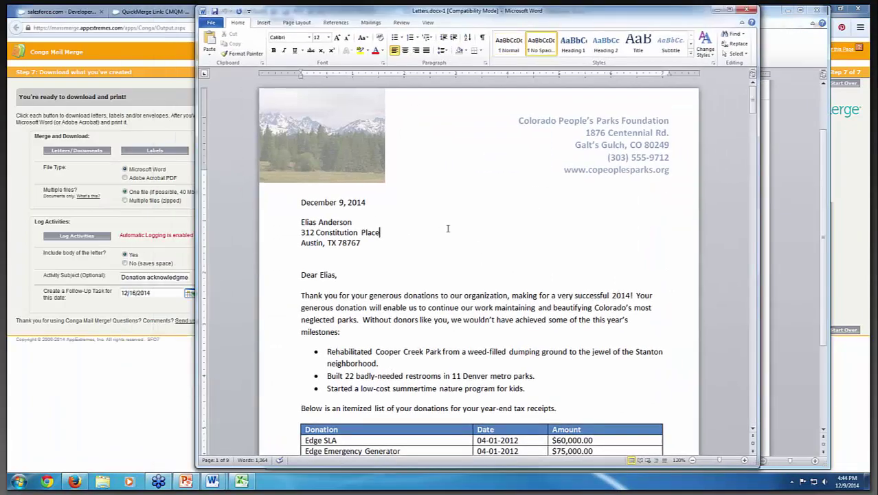
scroll(423, 230, "down", 1)
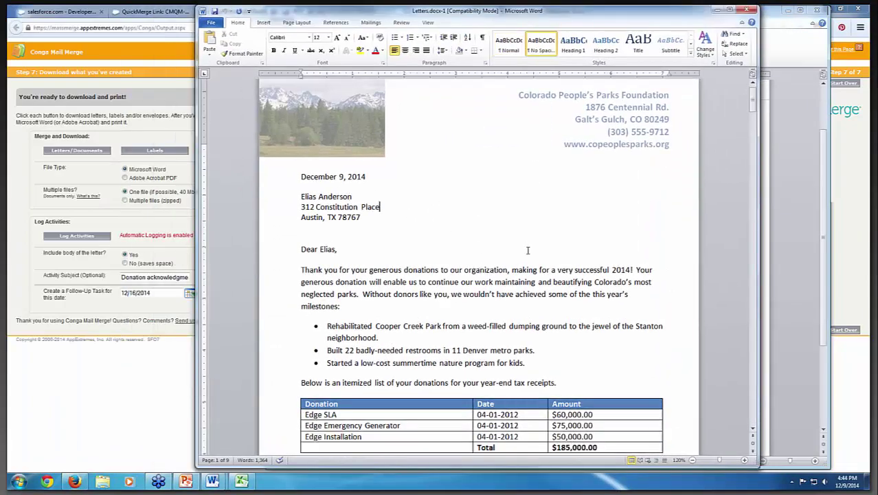
scroll(528, 259, "down", 4)
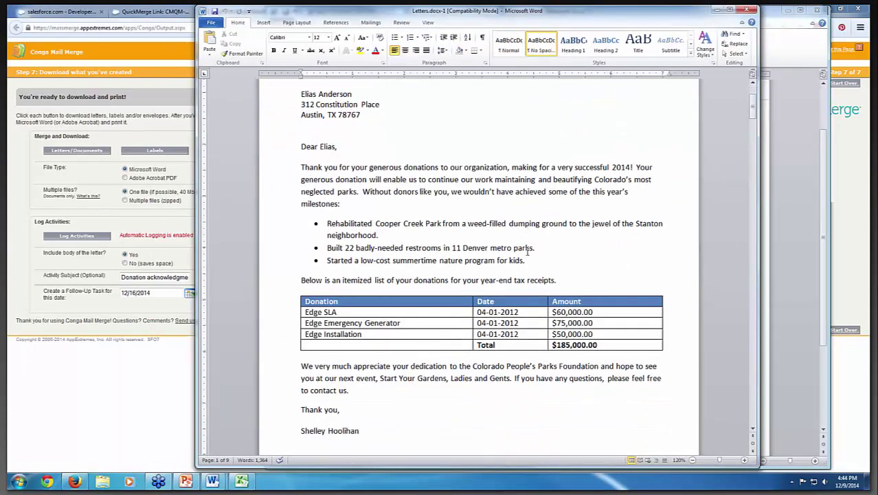
scroll(528, 252, "up", 5)
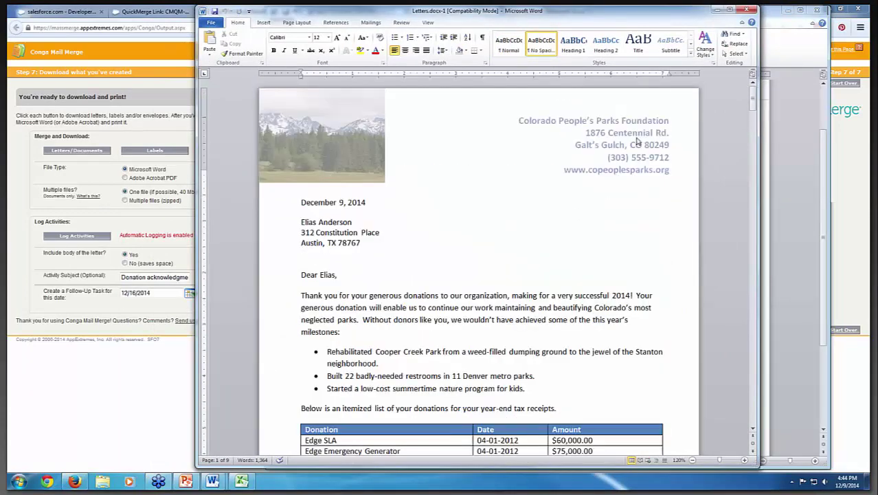
- Close the merged letters and the Document1 template, discarding the template document's unsaved changes
left_click(745, 11)
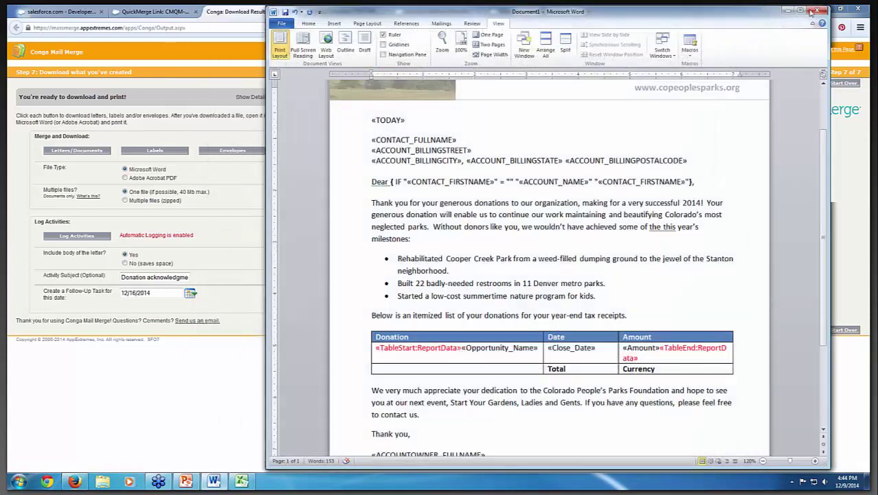
left_click(813, 11)
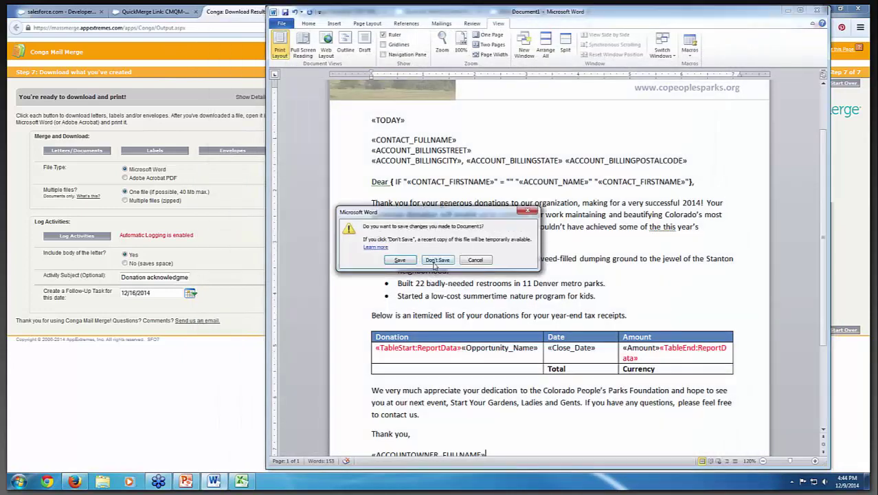
left_click(435, 260)
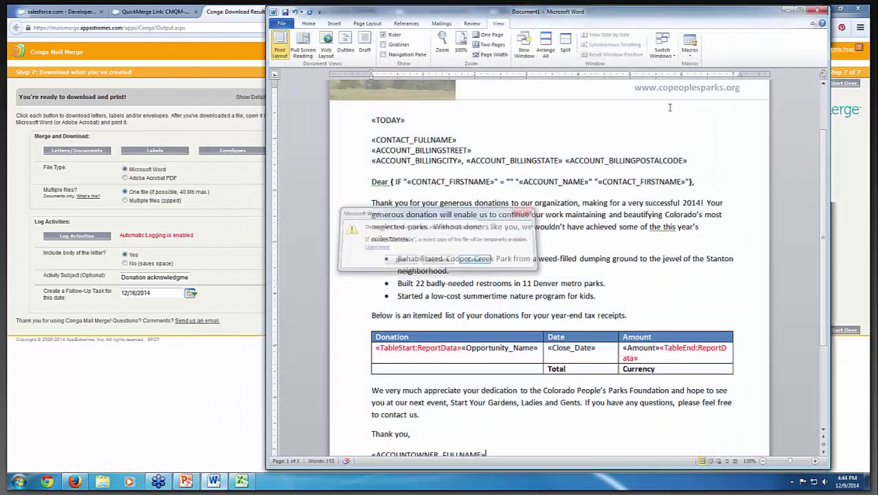
- Minimize the Word document, return to the QuickMerge link record and open congasphere.com in a new browser tab
left_click(788, 12)
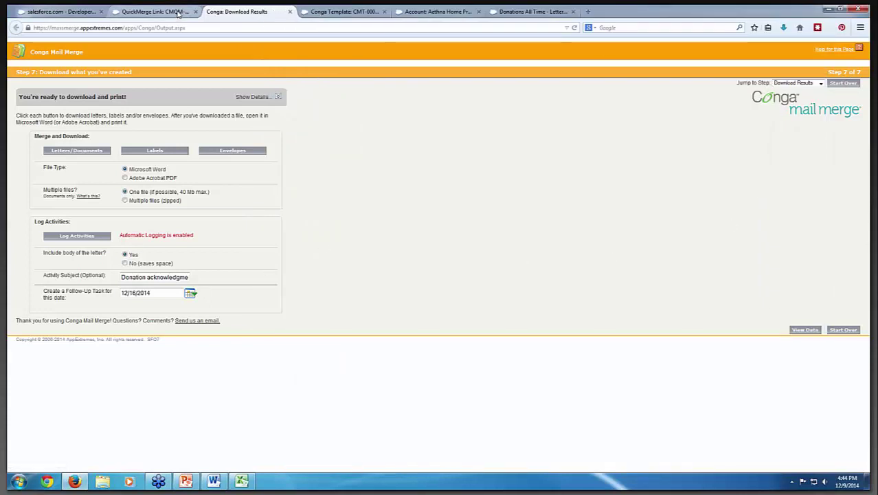
left_click(155, 12)
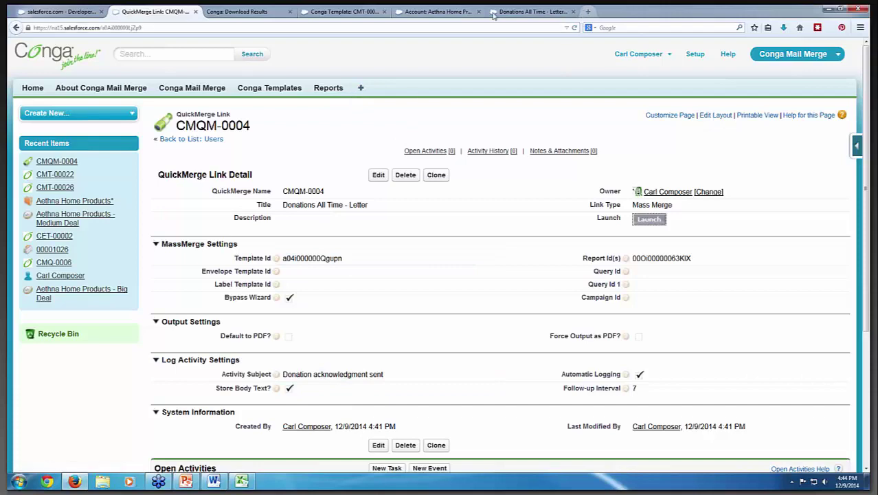
left_click(588, 13)
type("cong")
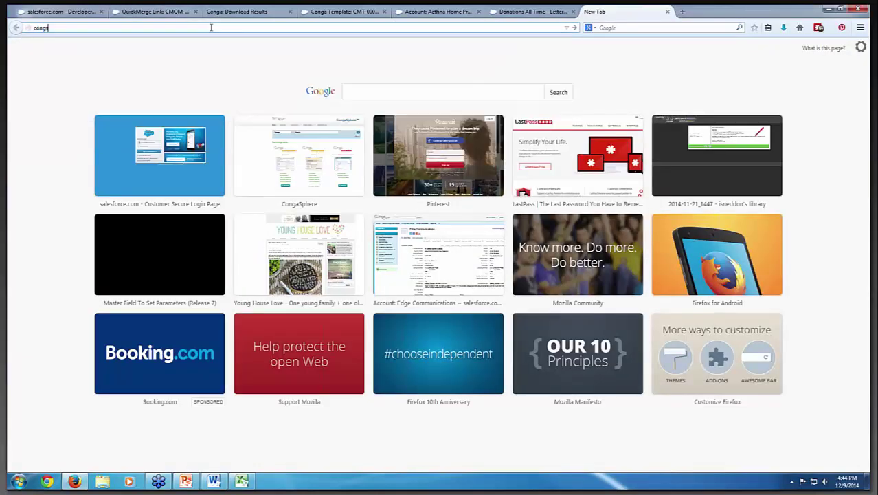
type("a")
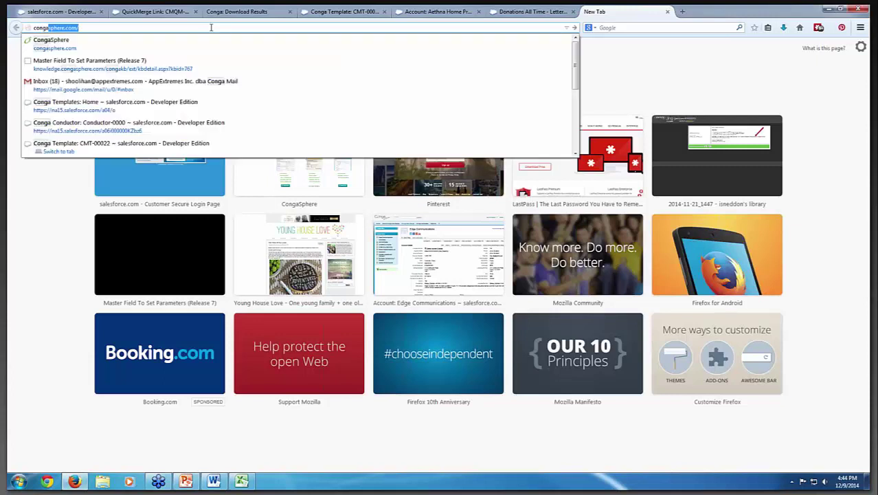
key("Return")
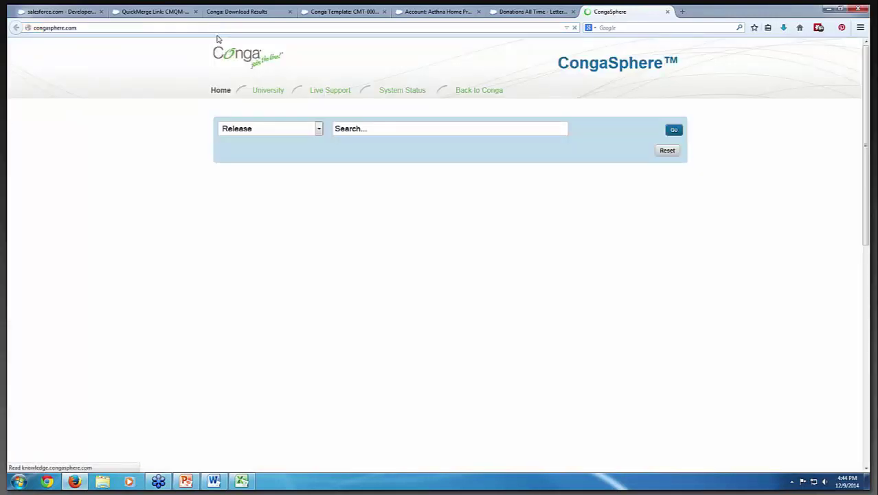
- Search CongaSphere for "installation" and look through the Installation Links for Conga Products article
left_click(350, 132)
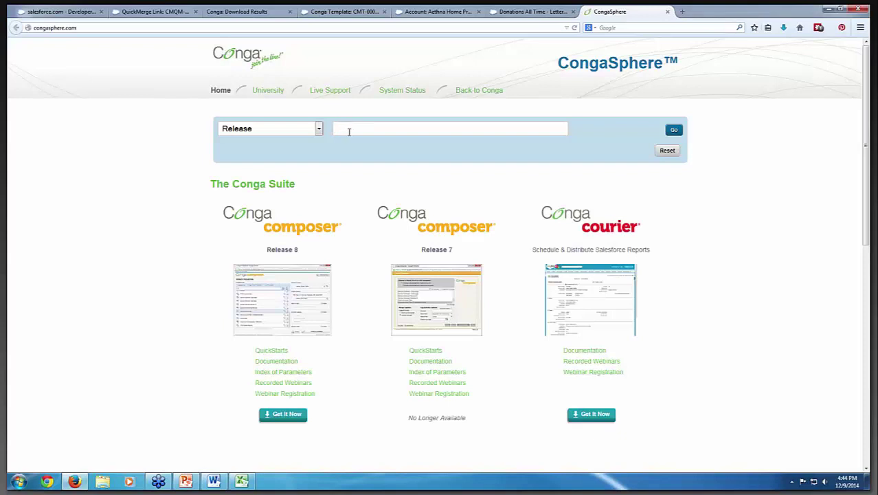
type("installation")
key("Return")
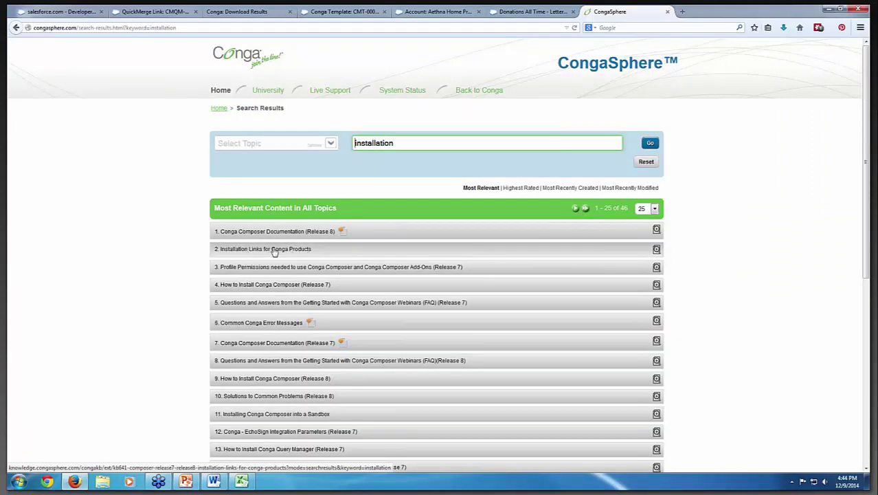
left_click(279, 248)
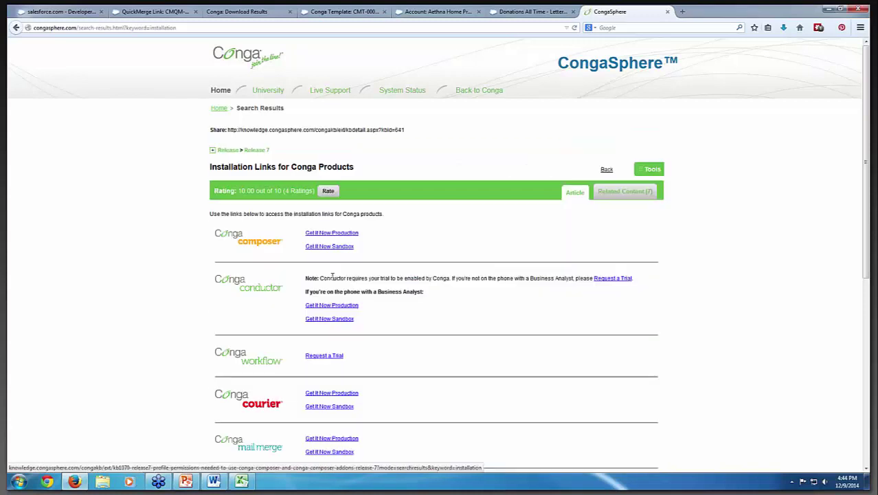
scroll(333, 275, "down", 4)
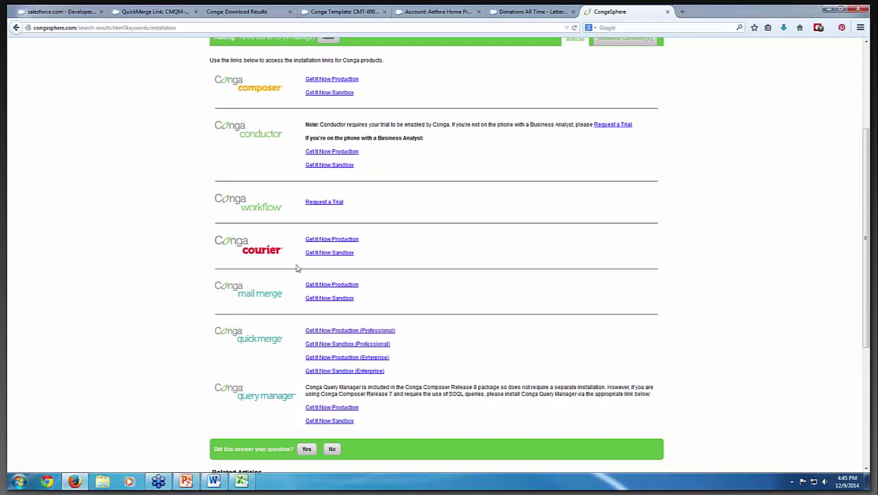
- Highlight the Conga Mail Merge production and sandbox installation links in the article, then clear the highlight
left_click_drag(214, 287, 362, 303)
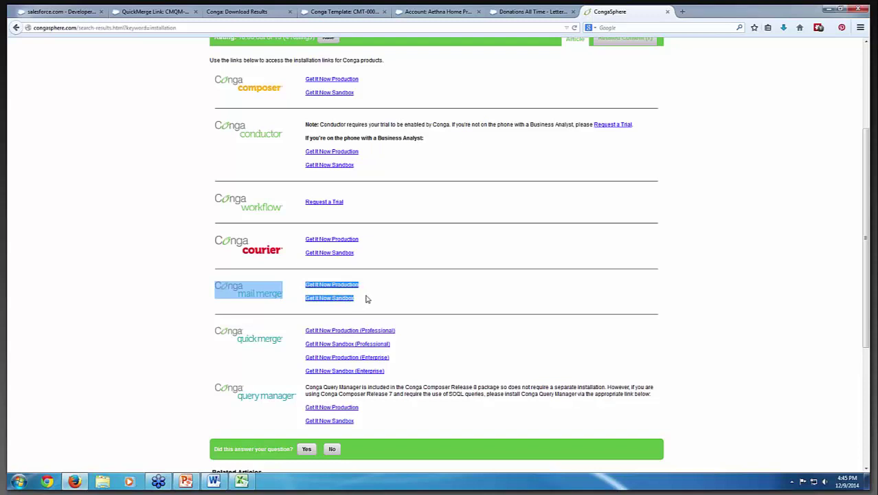
left_click(363, 303)
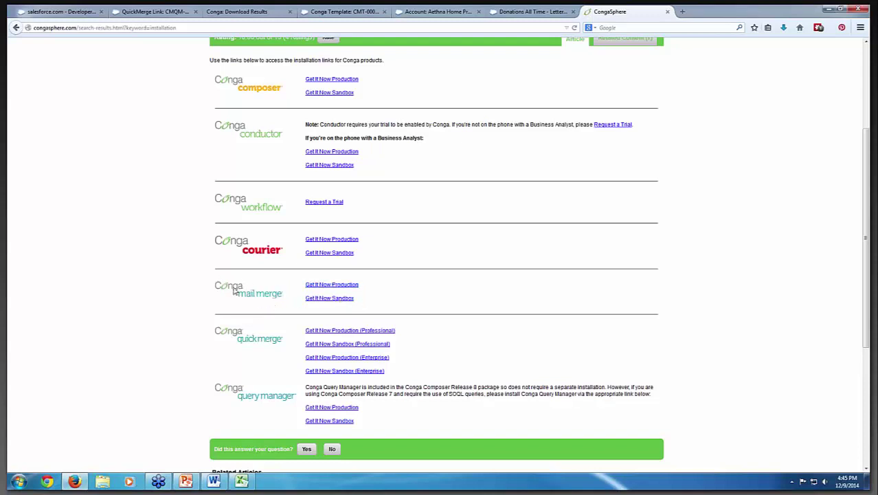
left_click_drag(213, 282, 358, 303)
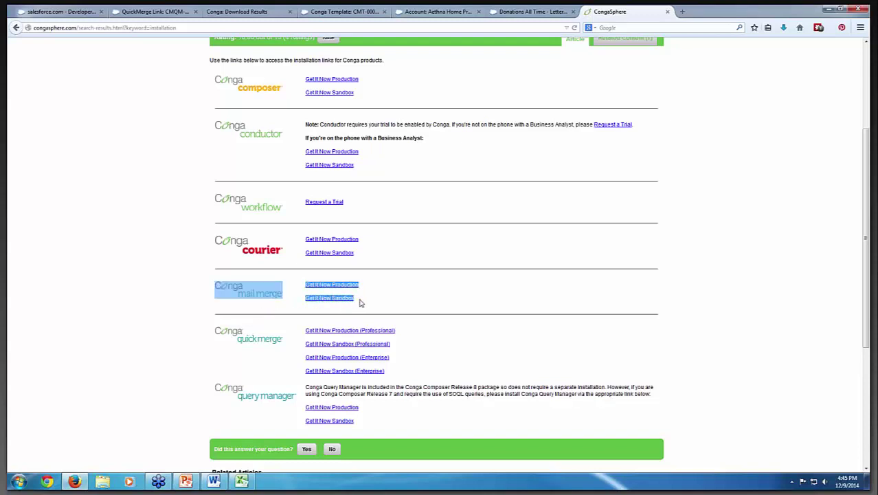
left_click(363, 302)
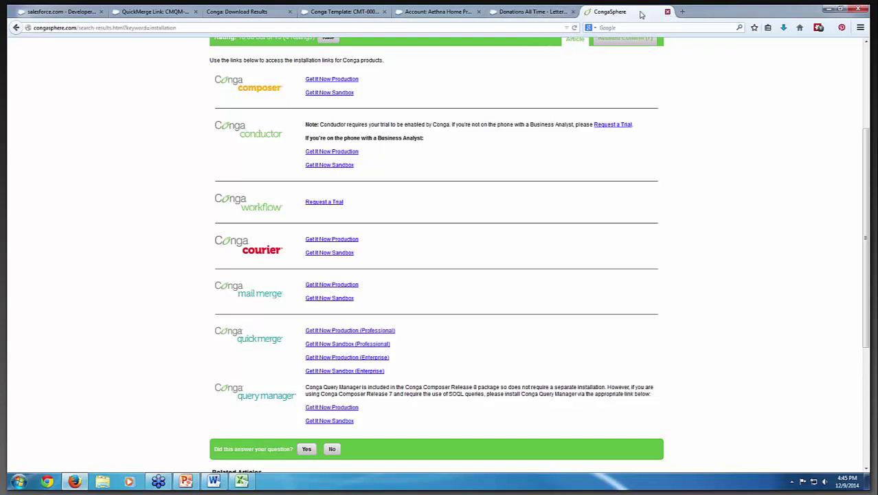
- Close the CongaSphere, Donations All Time report, account, Conga Template and Download Results browser tabs
left_click(667, 12)
left_click(572, 12)
left_click(478, 12)
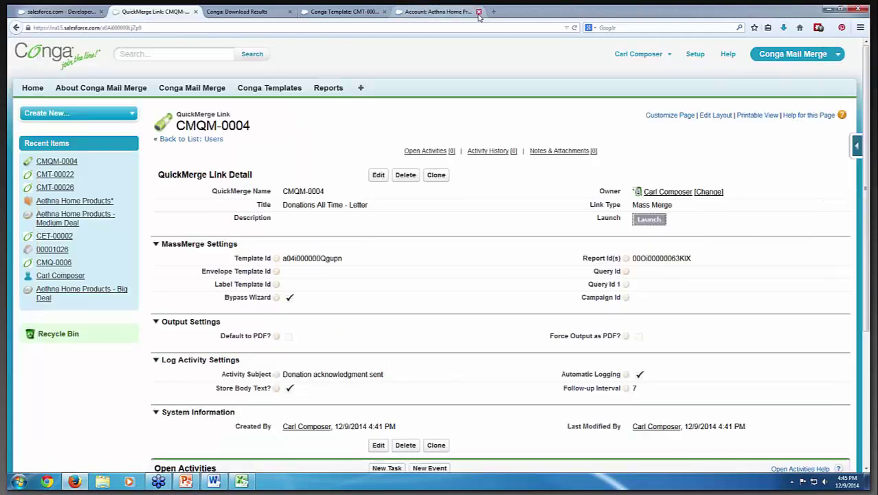
left_click(385, 11)
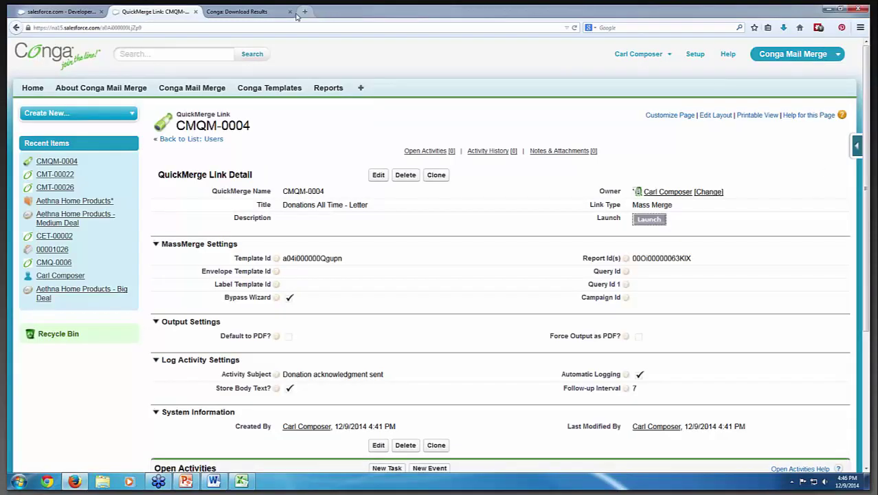
left_click(289, 12)
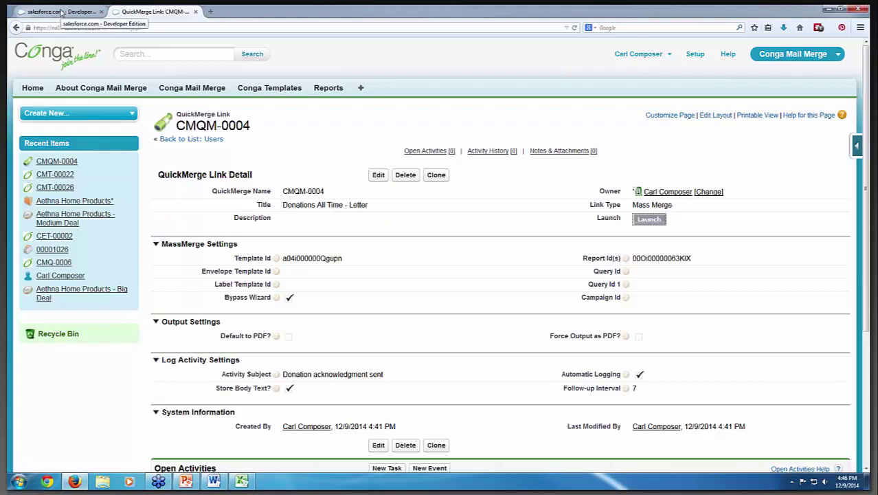
- Return to the Conga Mail Merge wizard and start it over from step 1
left_click(61, 13)
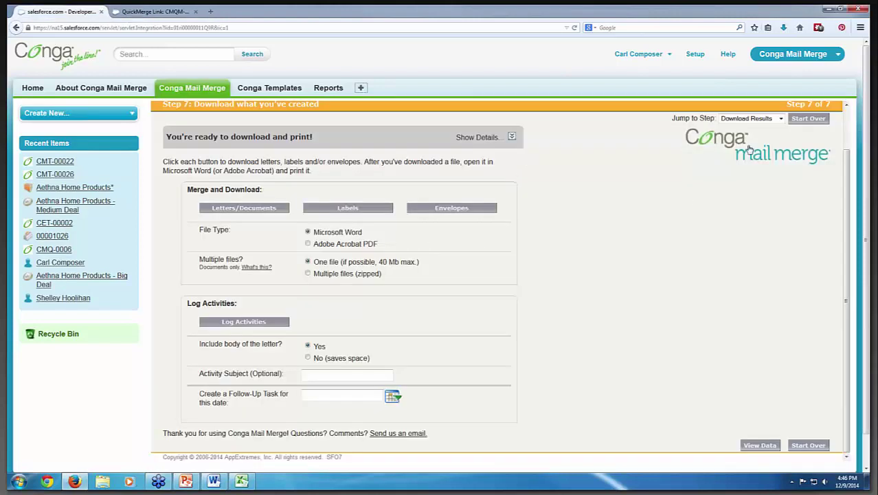
left_click(781, 120)
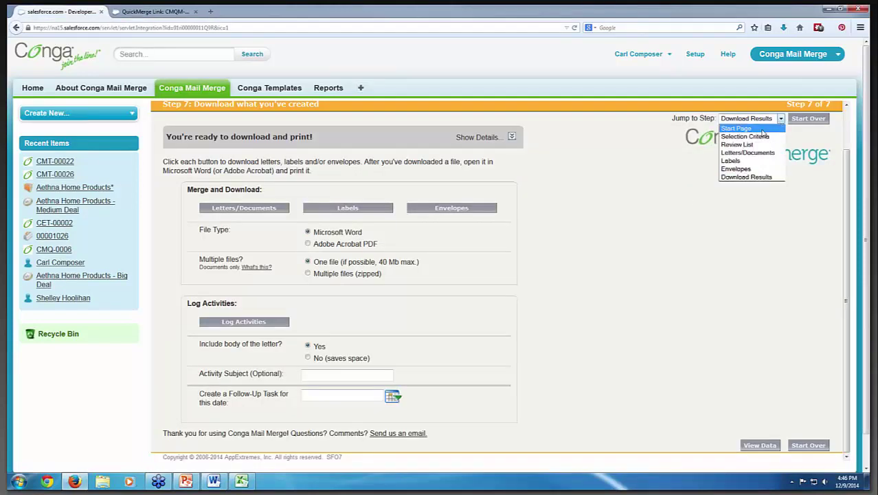
left_click(798, 123)
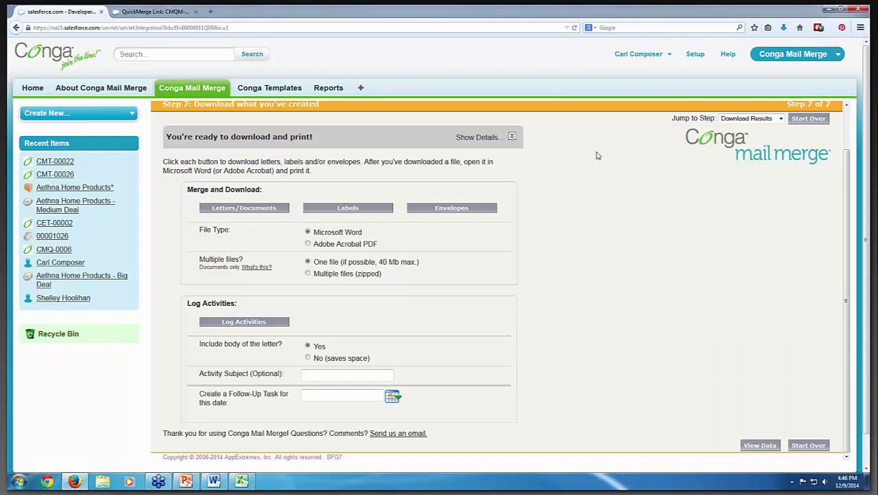
left_click(809, 120)
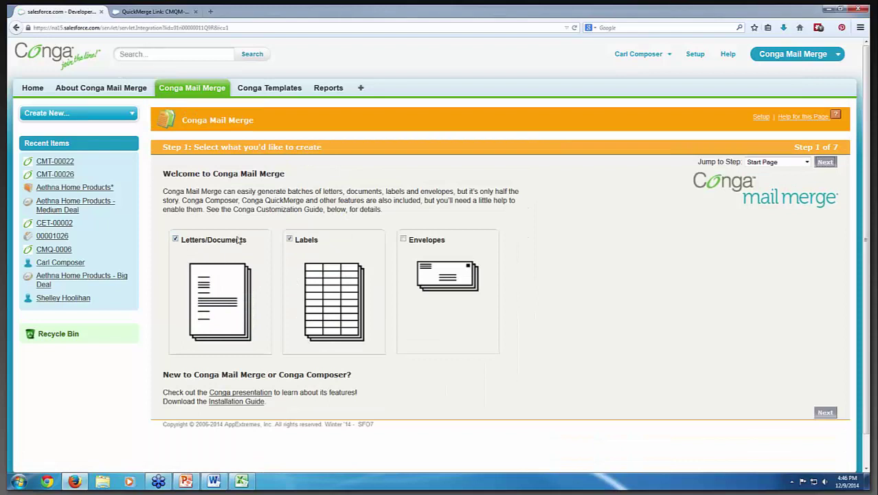
- Deselect Letters/Documents so that only Labels is created, and continue to the search criteria
left_click(175, 239)
left_click(175, 239)
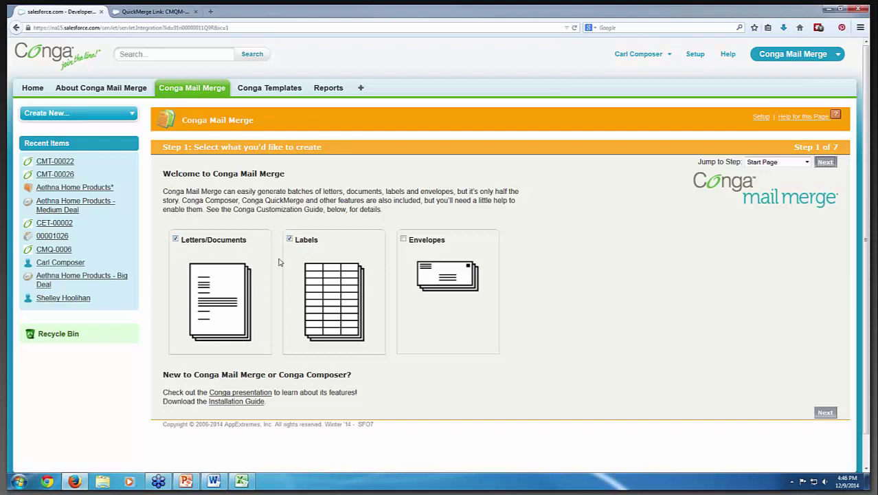
left_click(176, 239)
left_click(825, 163)
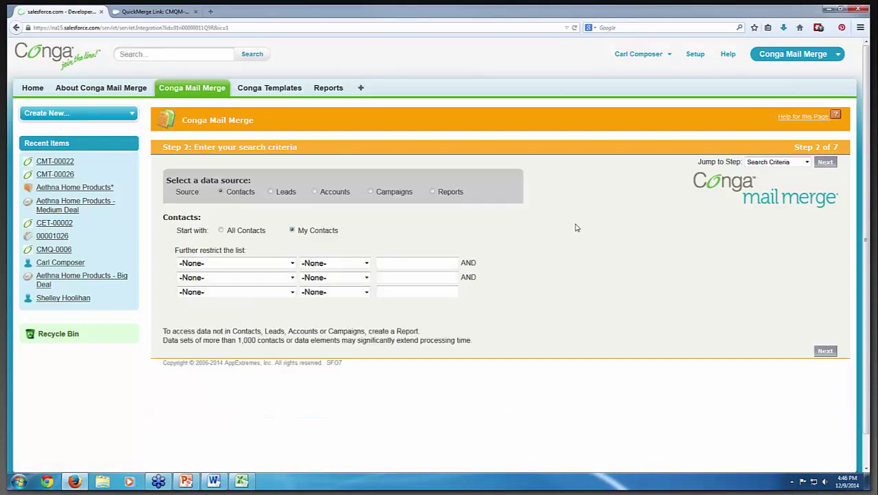
- Use the Donations All Time - Letter report as the data source and continue to the label details with all listed accounts included
left_click(433, 192)
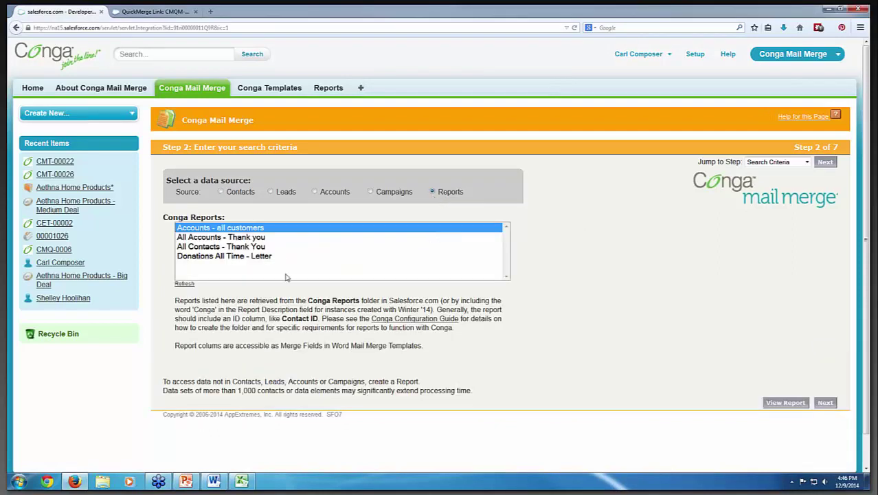
left_click(264, 259)
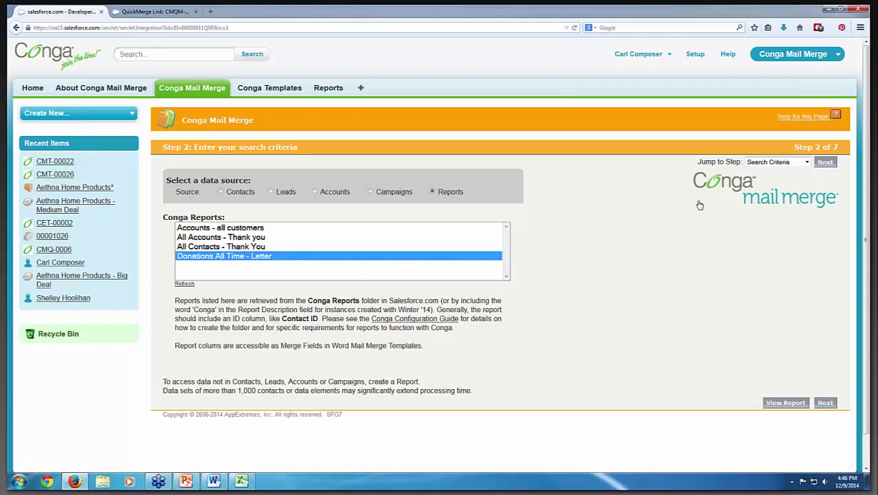
left_click(820, 169)
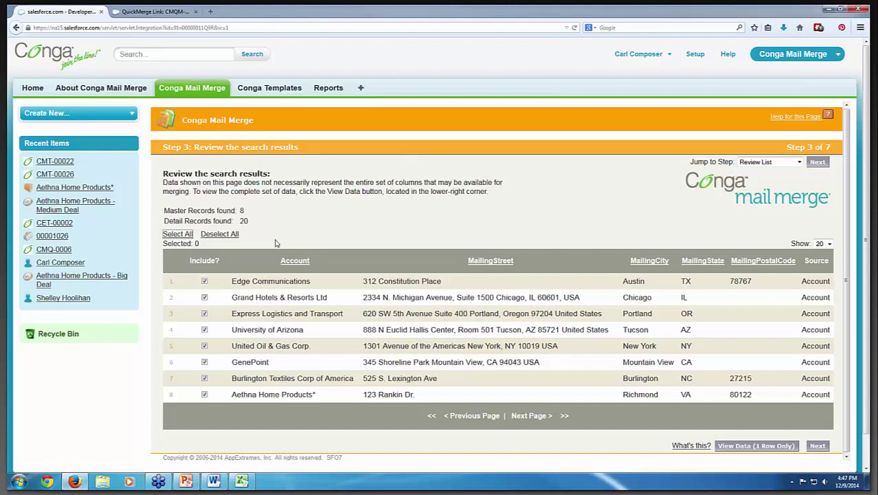
left_click(816, 162)
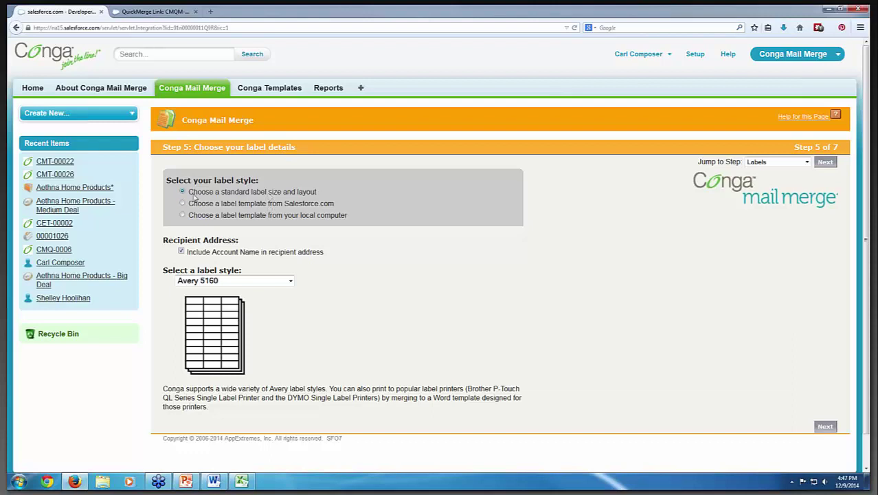
- Review the label style options: the standard Avery list, templates from Salesforce.com and templates from the local computer
left_click_drag(191, 196, 321, 194)
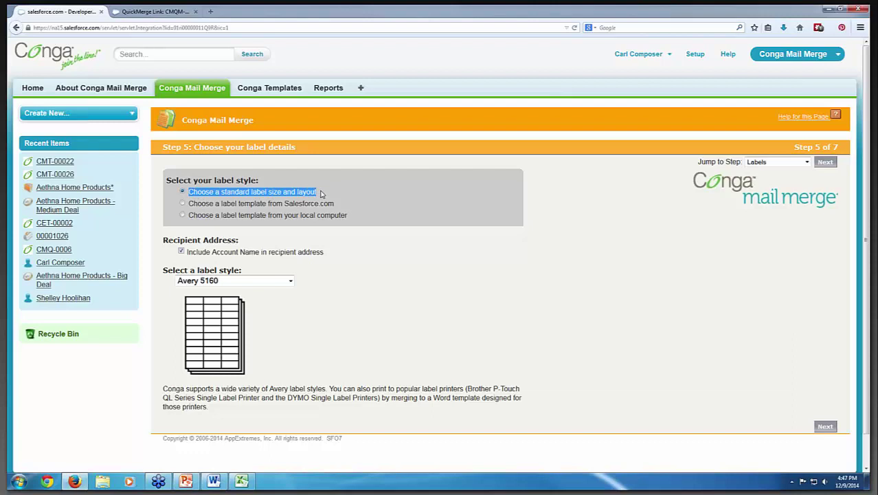
left_click(272, 293)
left_click(292, 282)
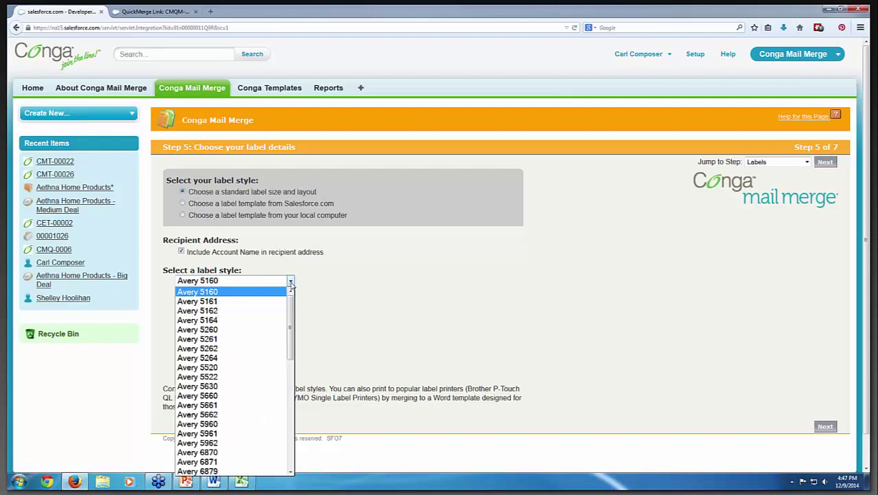
left_click(291, 282)
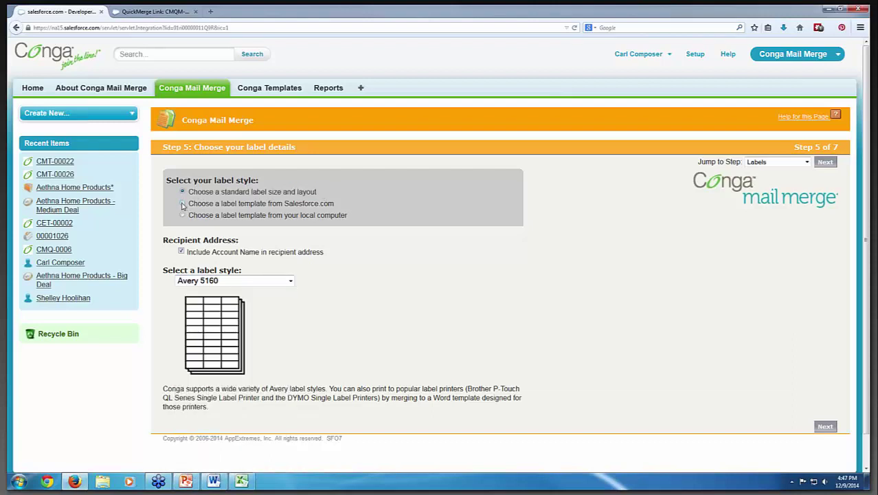
left_click(183, 204)
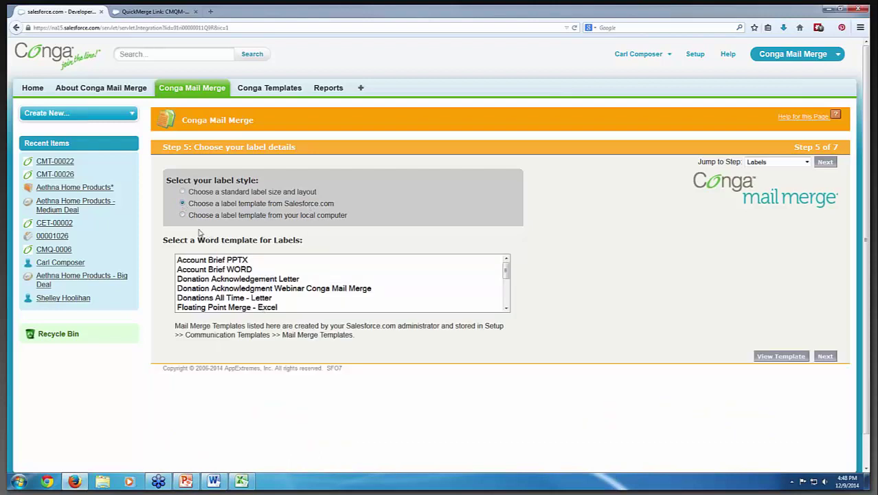
left_click(182, 216)
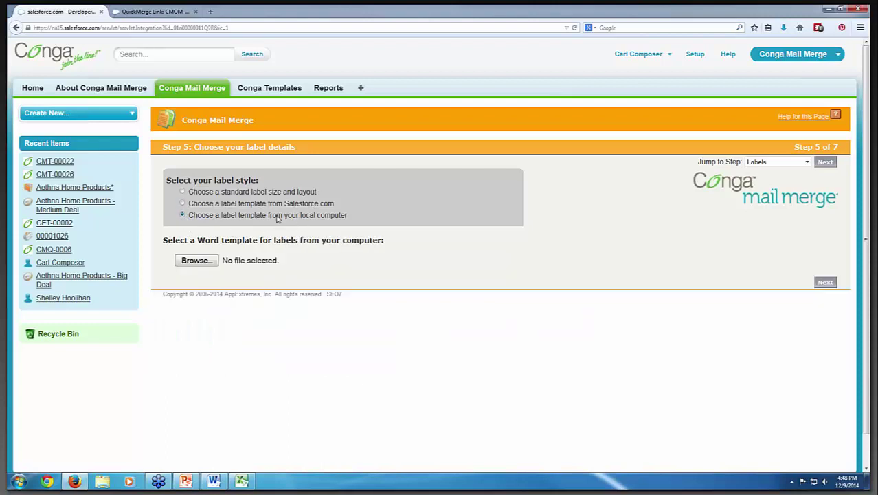
- Choose a standard label size and layout and set the label style to Avery 8760
left_click(183, 192)
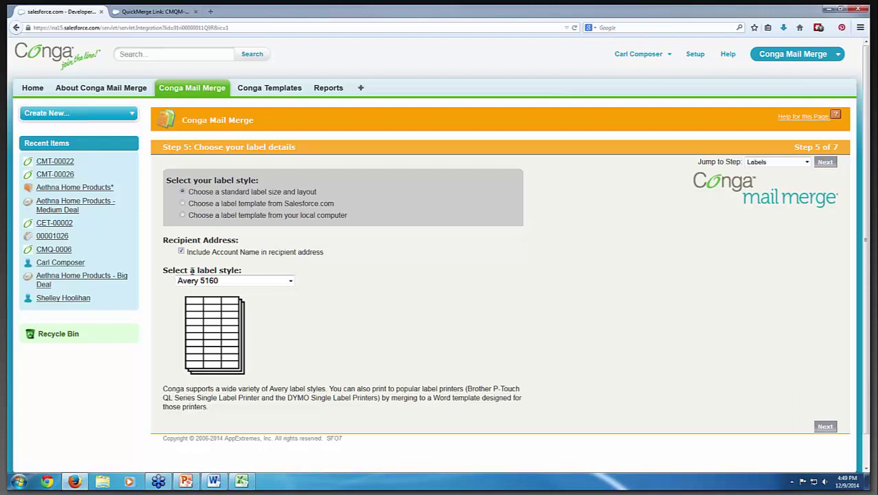
left_click(290, 281)
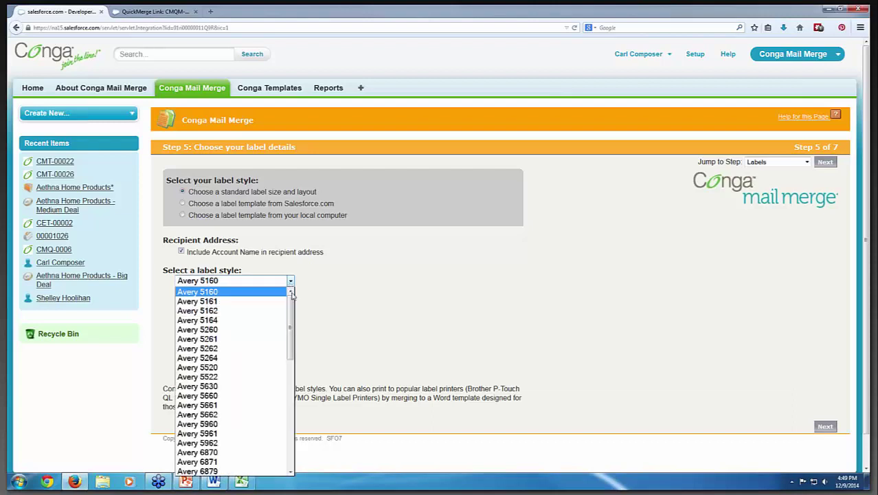
left_click_drag(292, 317, 292, 416)
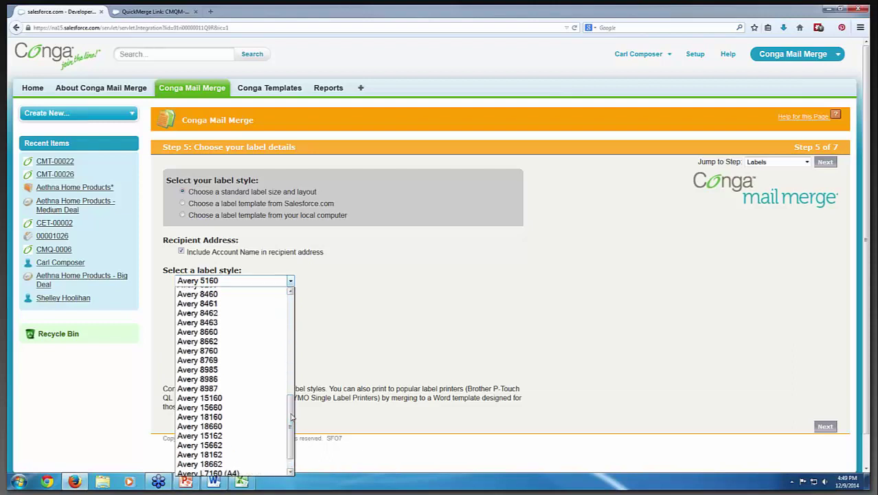
left_click(216, 351)
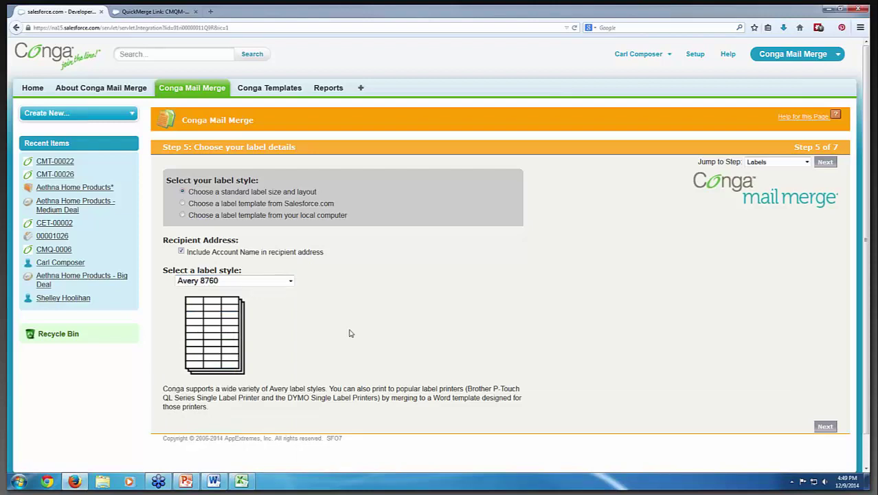
- Set the label style to Avery 5162 and continue to the download page
left_click(290, 283)
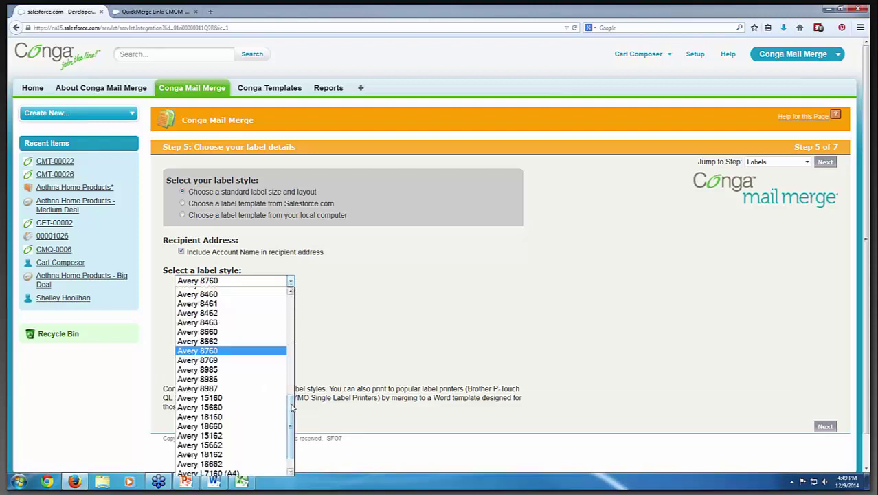
left_click_drag(292, 407, 292, 295)
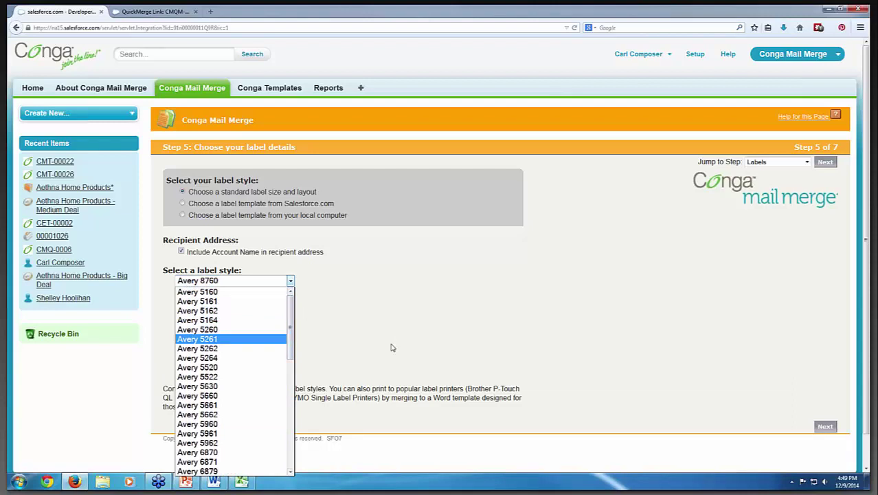
left_click(256, 311)
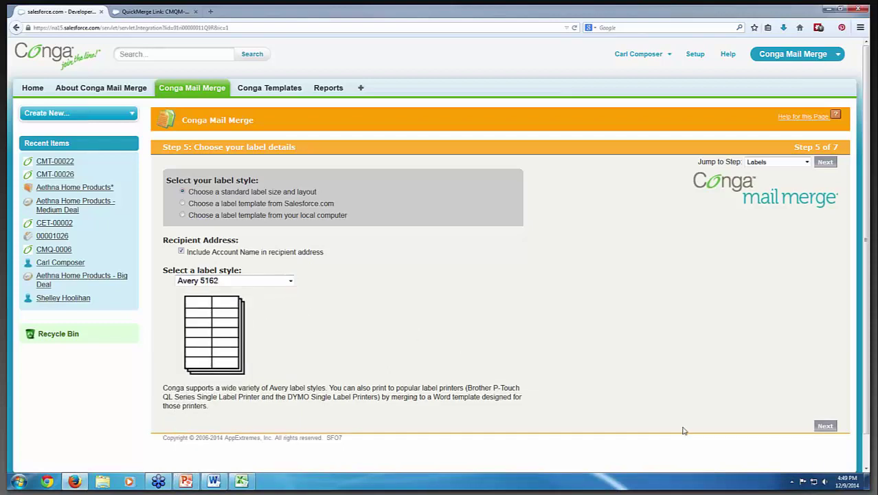
left_click(823, 426)
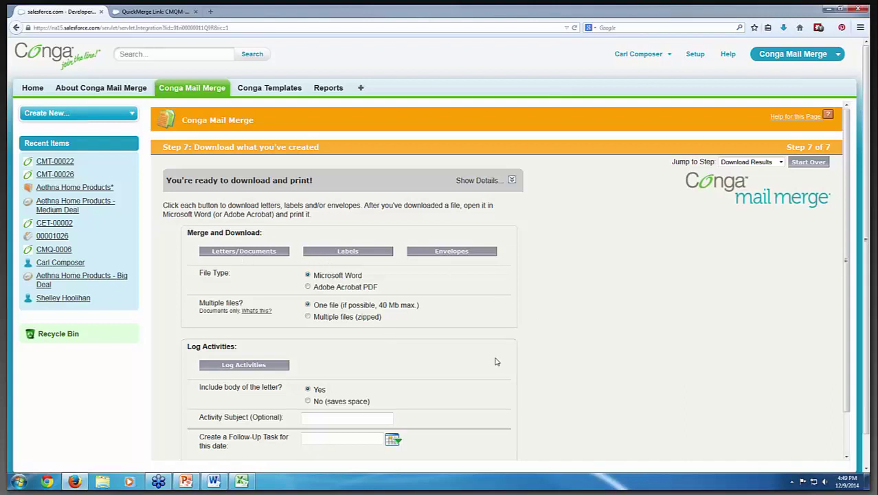
- Merge the labels as a Microsoft Word file, open Labels.doc in Word and enable it for editing
scroll(496, 362, "down", 2)
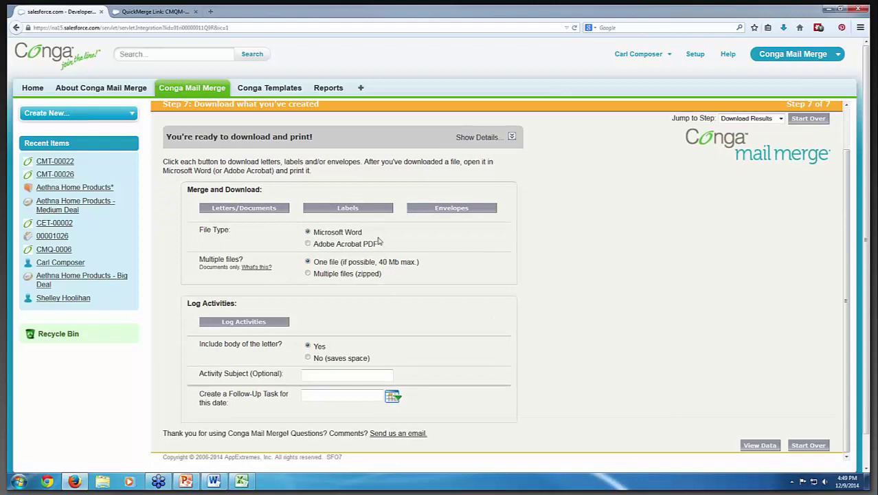
left_click(348, 208)
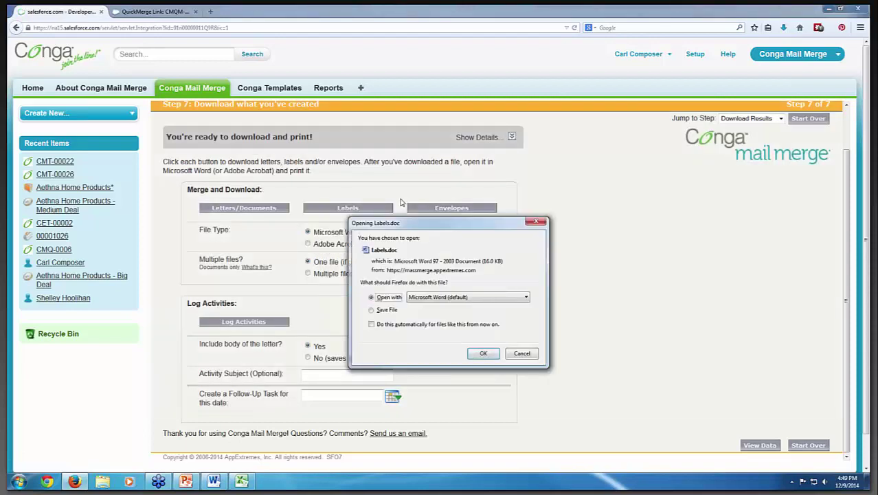
left_click(483, 353)
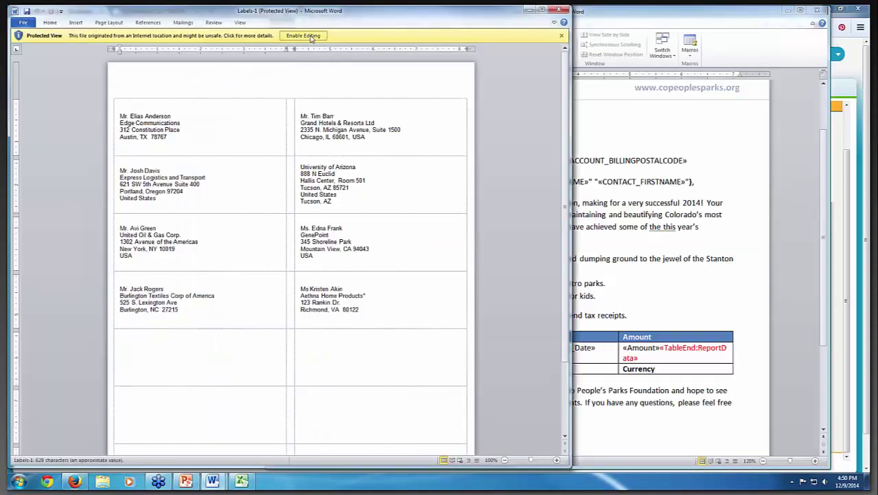
left_click(311, 38)
left_click_drag(329, 12, 510, 15)
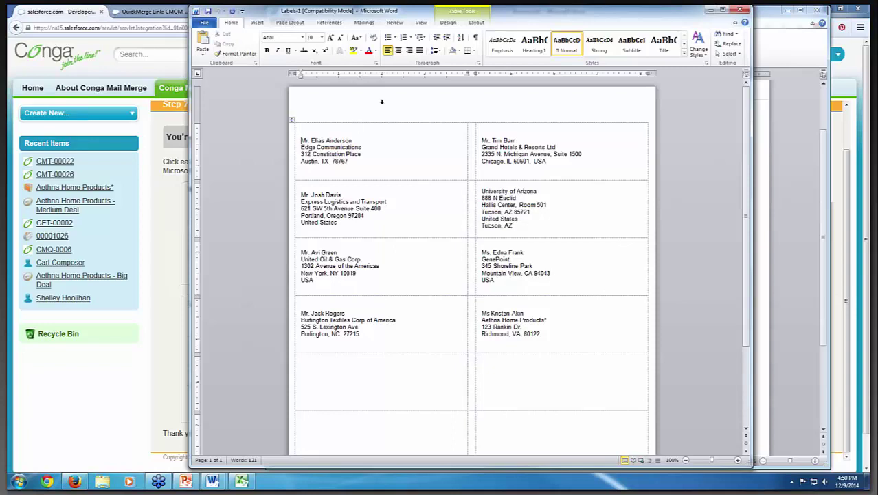
- Examine the recipient name, account name and address lines on the merged labels
left_click(353, 141)
left_click_drag(339, 140, 302, 140)
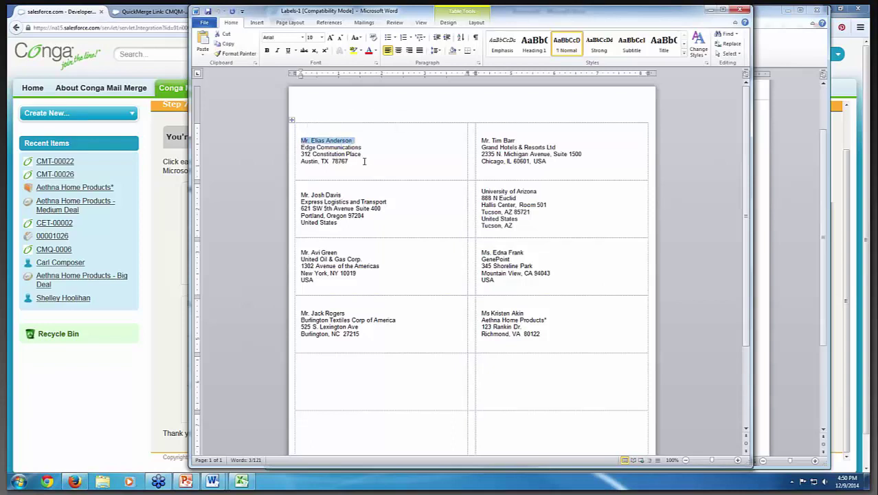
left_click(301, 150)
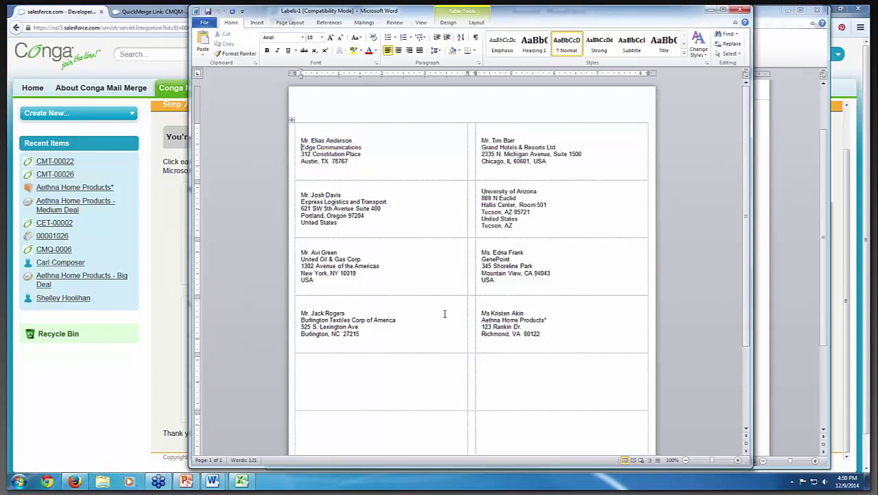
left_click(481, 315)
- Close the labels document and the unsaved letter template without saving, and close the open Excel window
left_click(739, 12)
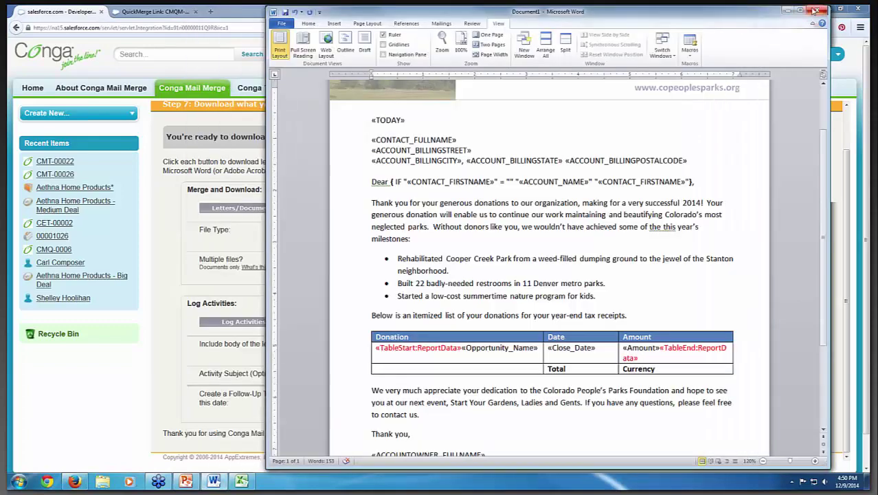
left_click(815, 10)
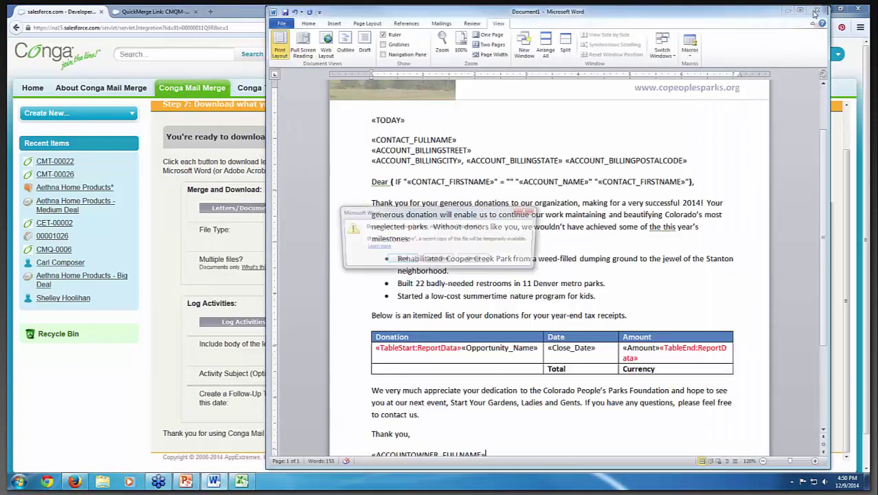
left_click(444, 267)
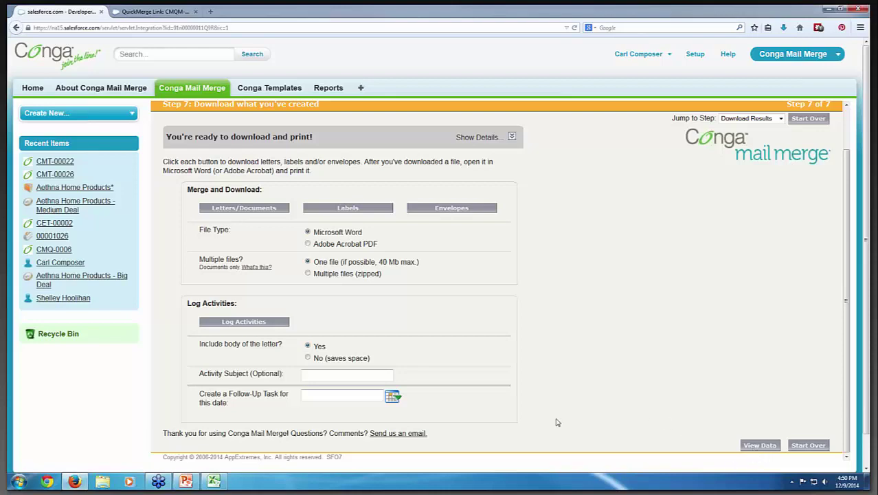
right_click(214, 480)
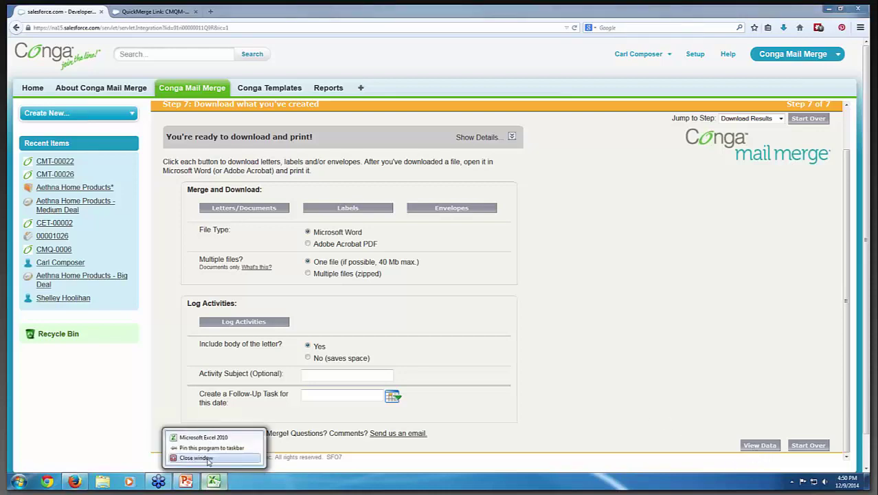
left_click(208, 458)
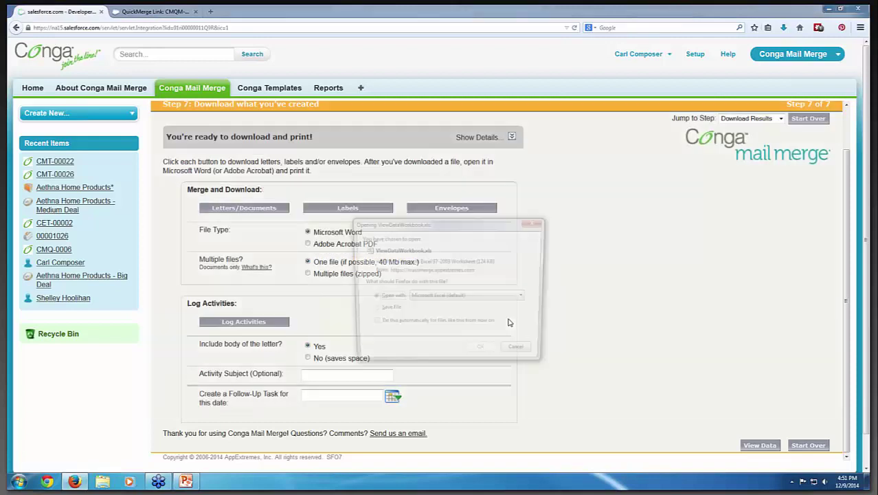
- Open the merge data workbook ViewDataWorkbook.xls in Excel and start Word with a blank document
left_click(483, 353)
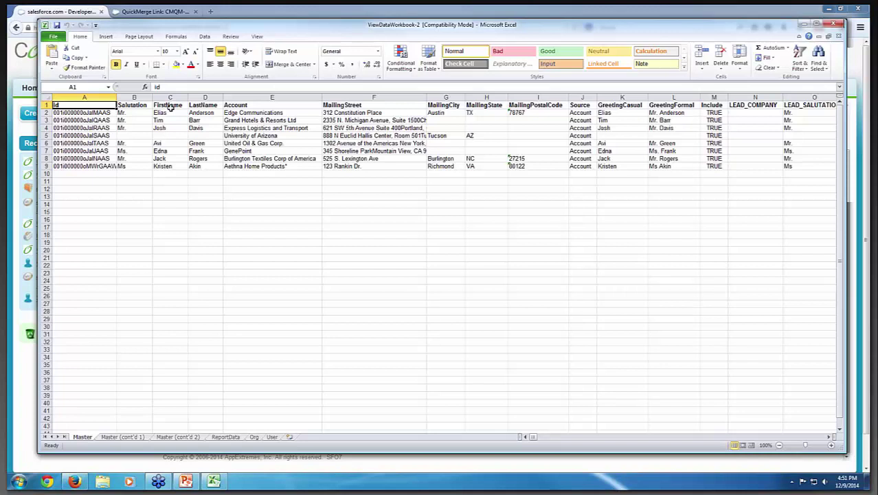
left_click(20, 481)
left_click(49, 253)
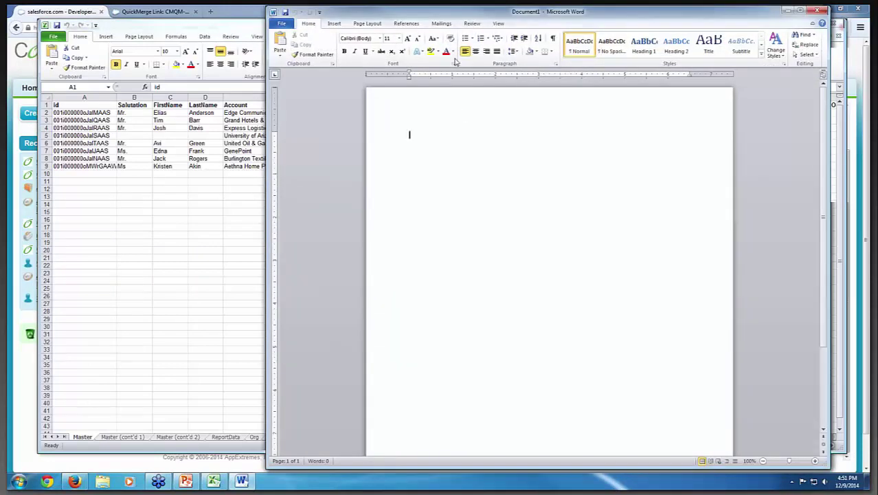
- Start a labels mail merge in the blank Word document using Avery US Letter product 3268 Note Cards
left_click(442, 24)
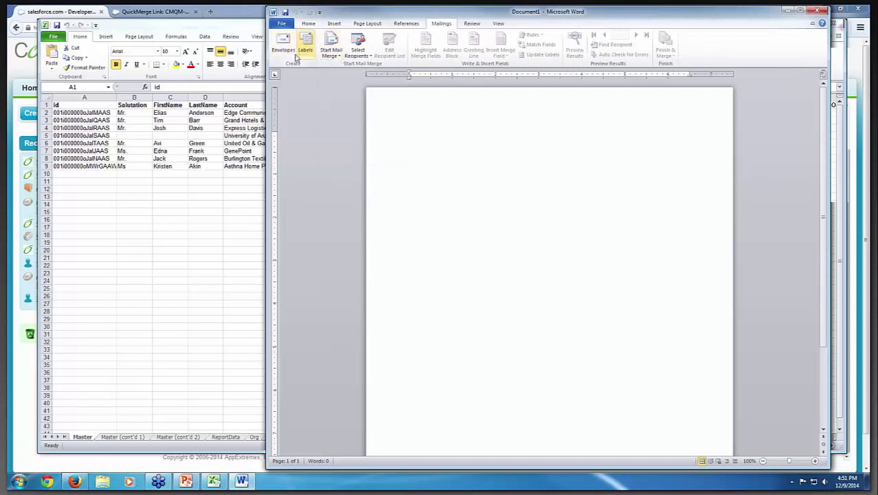
left_click(336, 57)
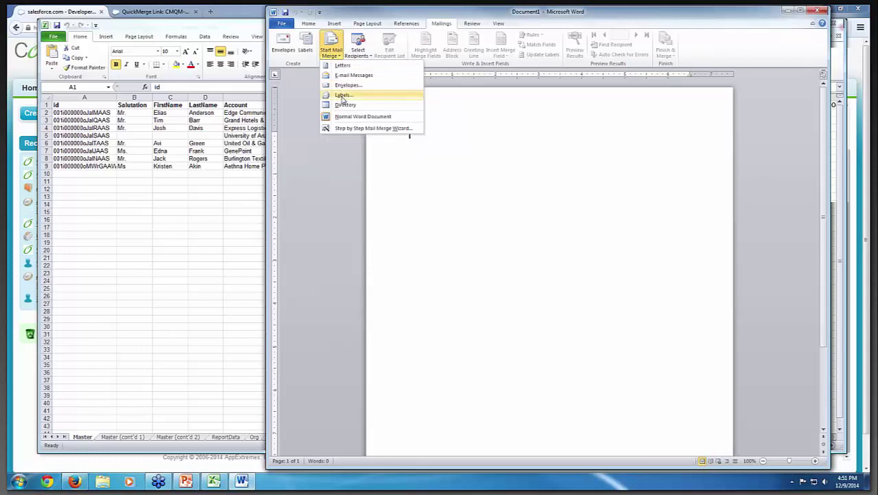
left_click(342, 96)
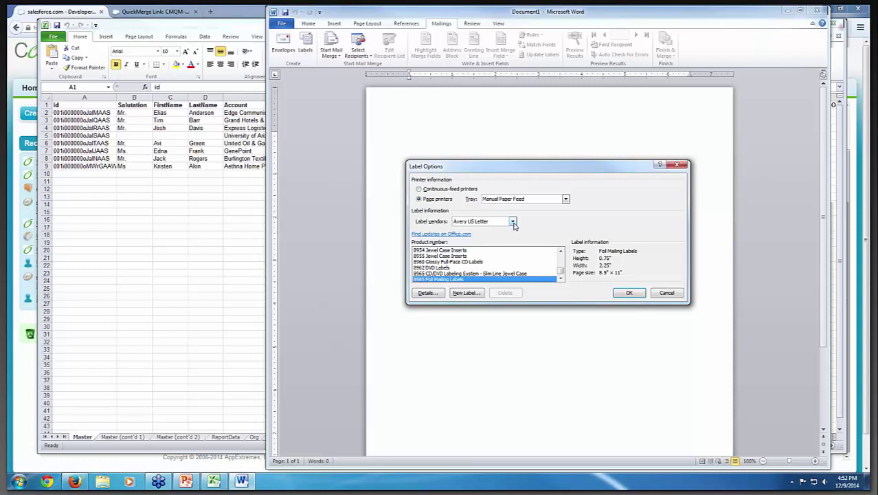
left_click(512, 221)
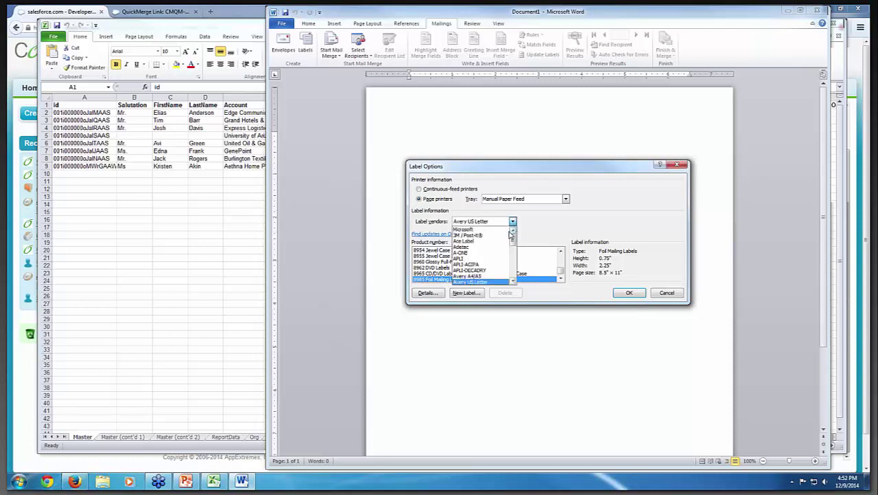
left_click(481, 282)
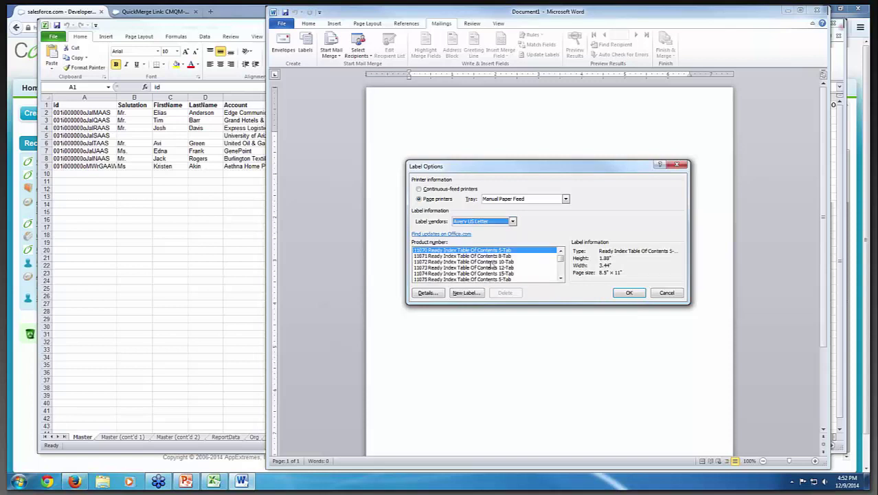
left_click(561, 278)
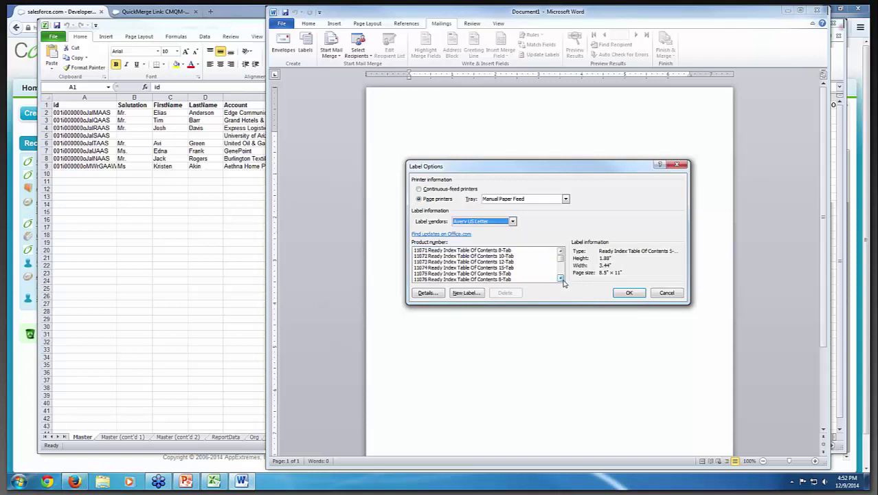
left_click(448, 273)
left_click(493, 263)
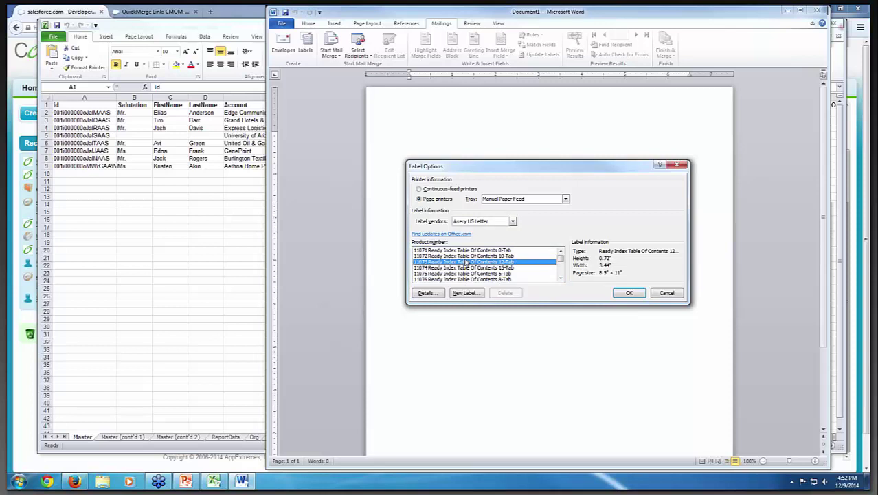
left_click(560, 277)
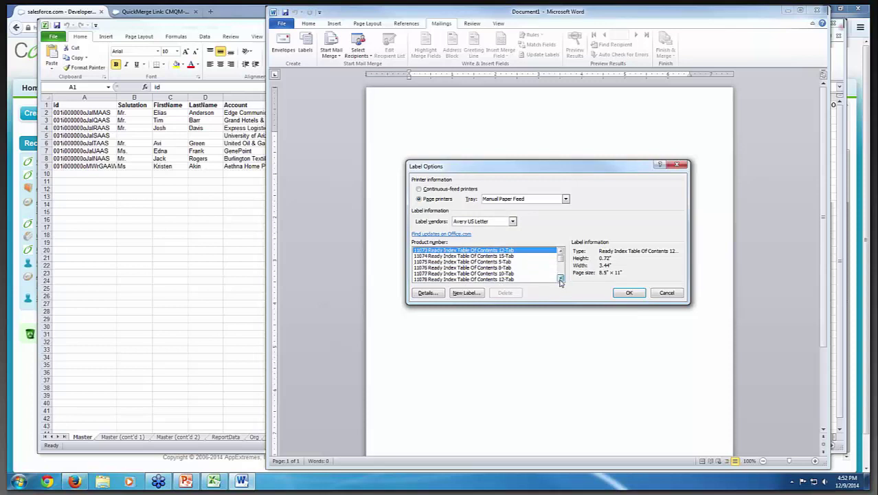
left_click_drag(562, 261, 562, 266)
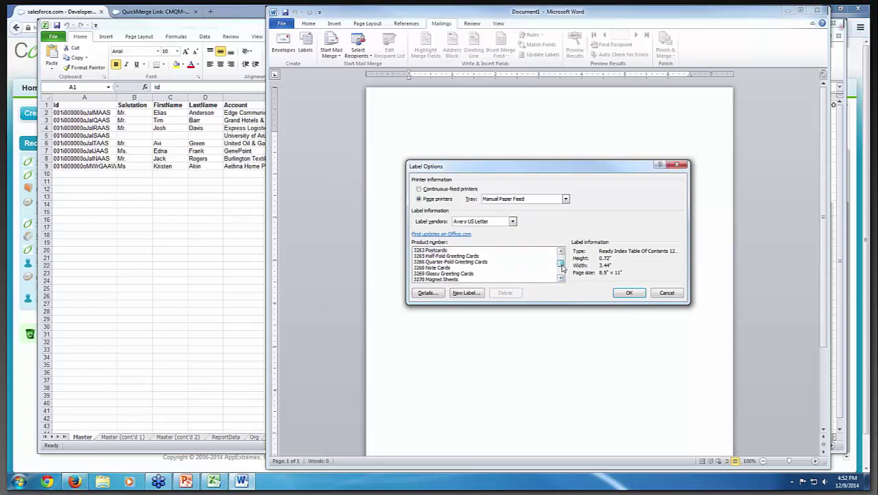
left_click(509, 268)
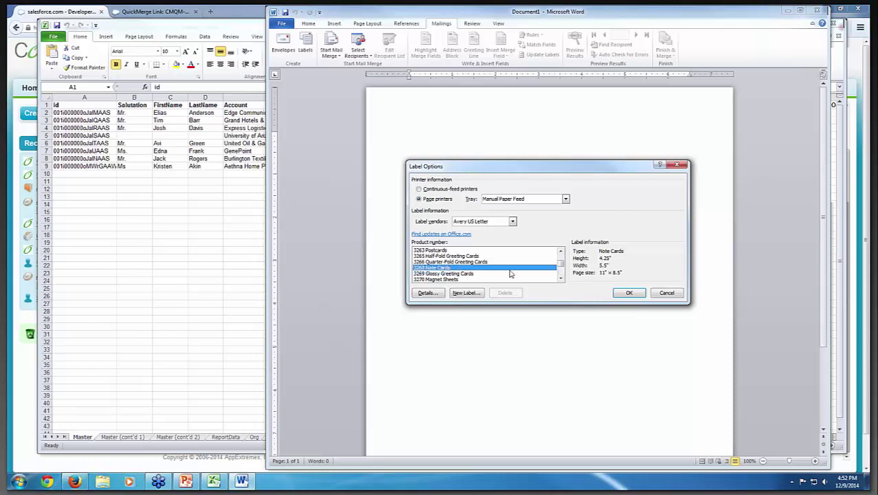
left_click(629, 294)
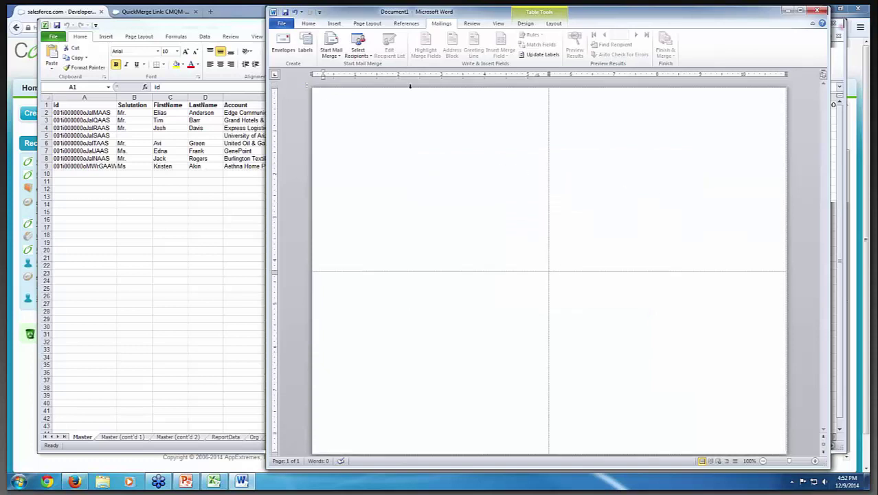
- Change the labels mail merge to Avery US Letter product 5667 Easy Peel Return Address Labels, replacing the current document contents
left_click(338, 56)
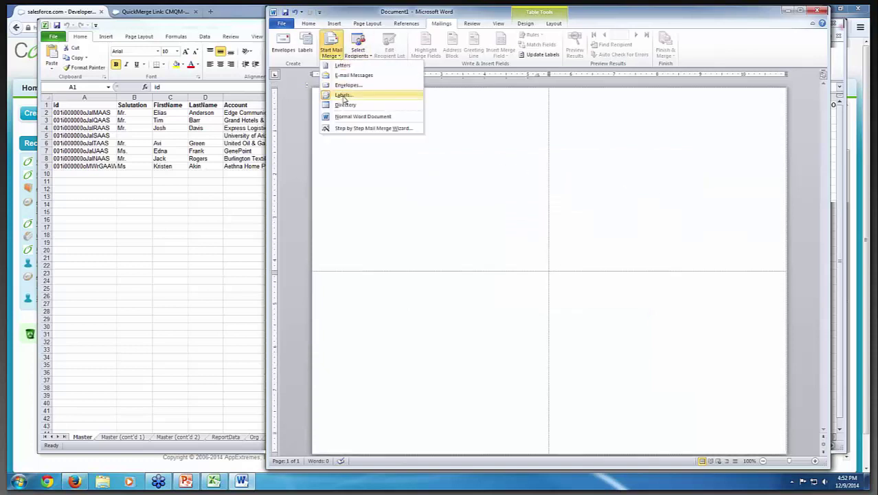
left_click(343, 96)
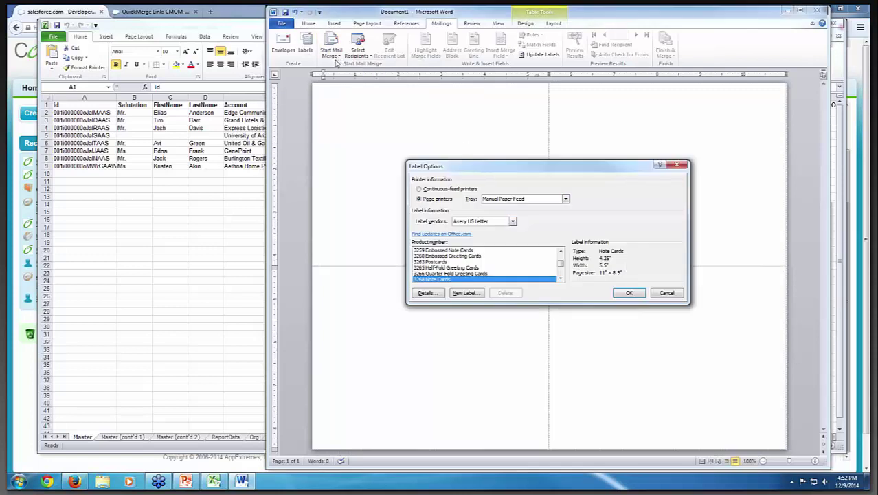
left_click(512, 221)
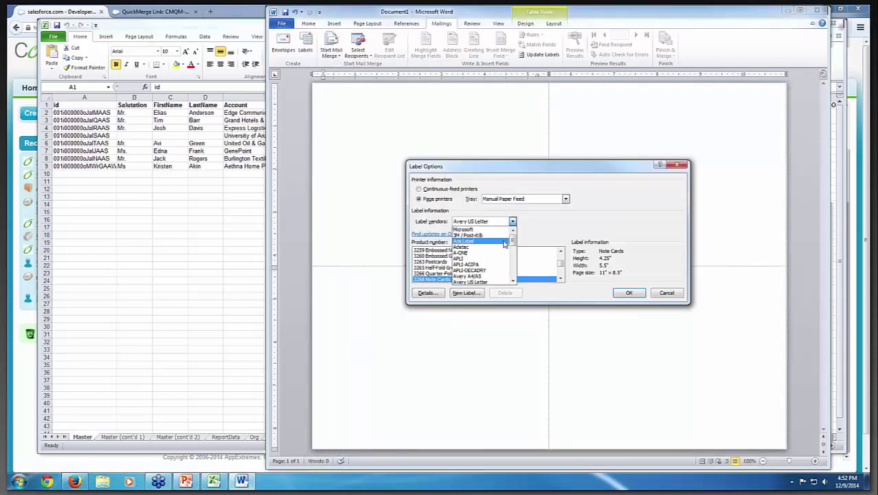
left_click(503, 281)
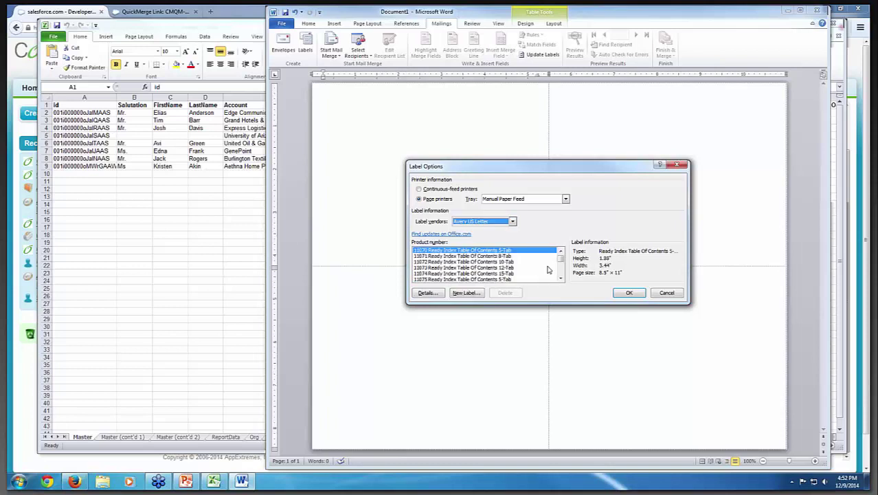
left_click_drag(561, 258, 561, 272)
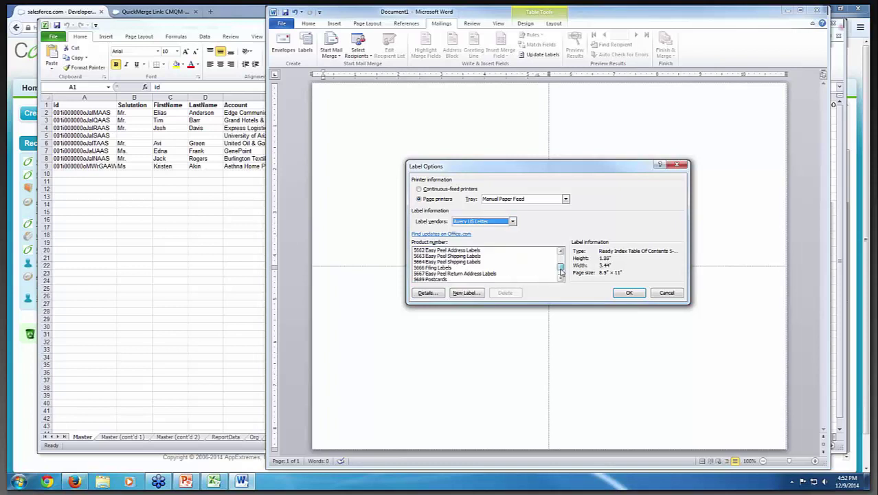
left_click(443, 268)
left_click(479, 275)
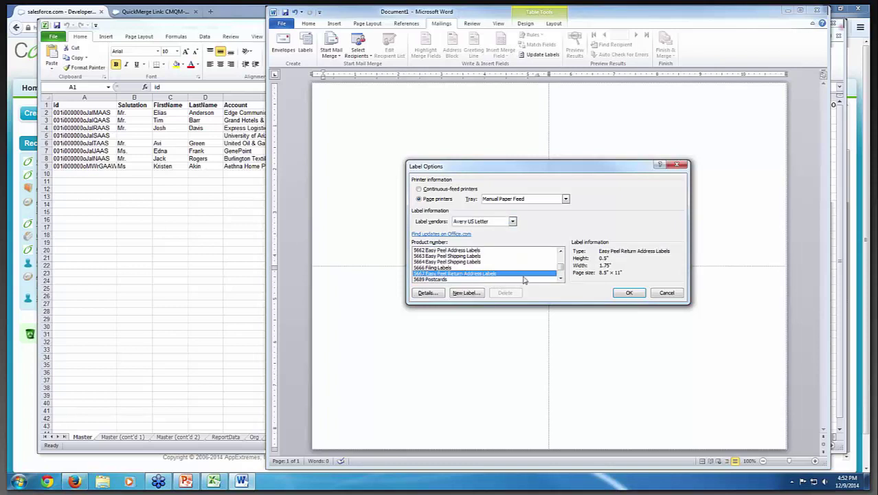
left_click(629, 295)
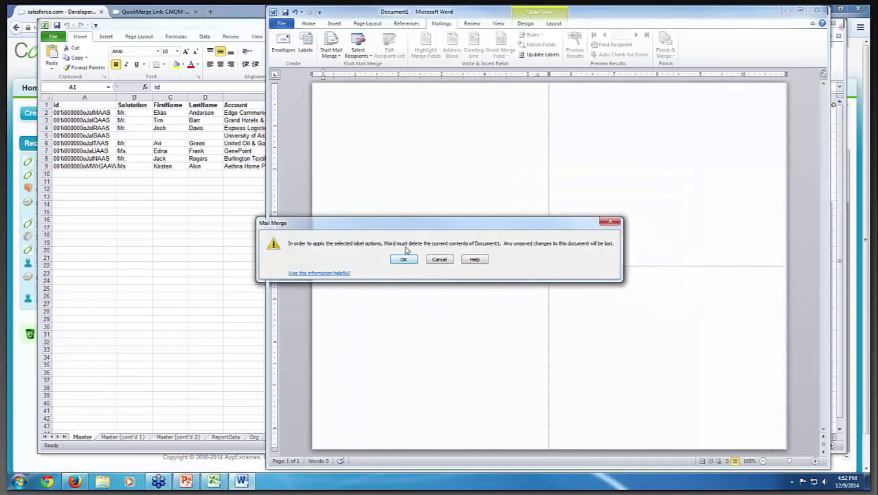
left_click(402, 261)
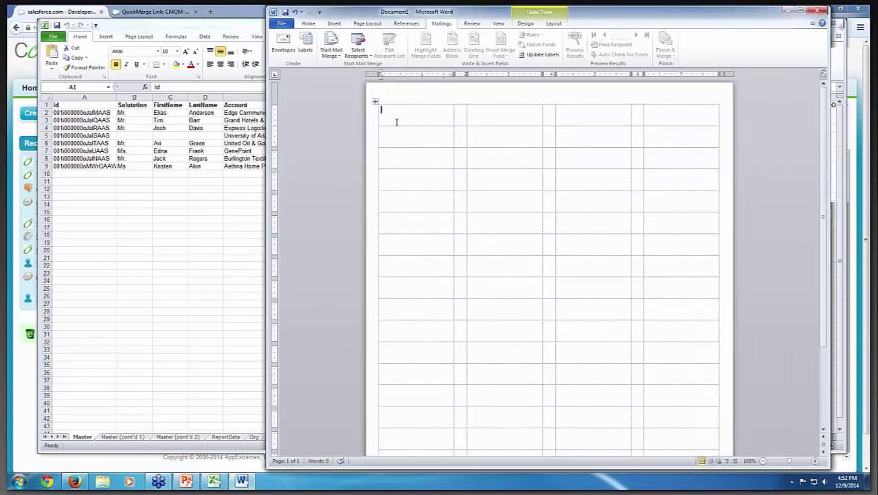
- Place the cursor in the first label and copy the FirstName column heading from the Master sheet of the Excel data workbook
left_click(497, 118)
left_click(583, 117)
left_click(661, 118)
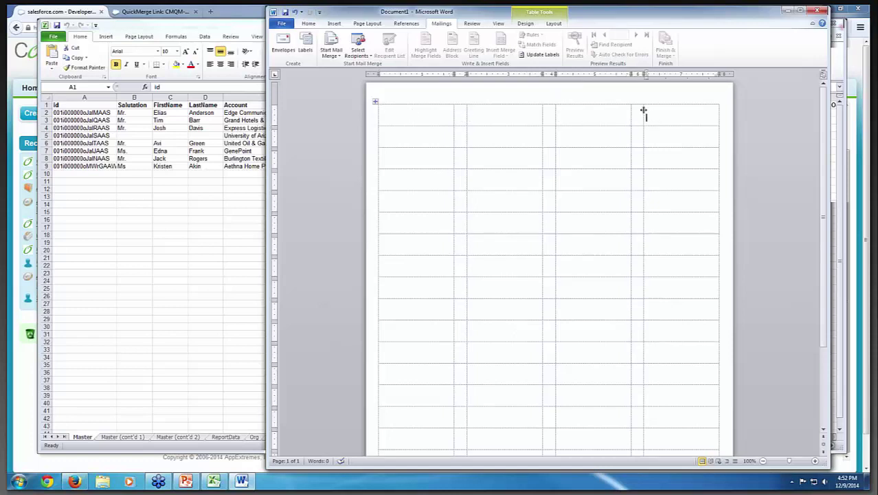
left_click(397, 107)
left_click(432, 114)
left_click(153, 190)
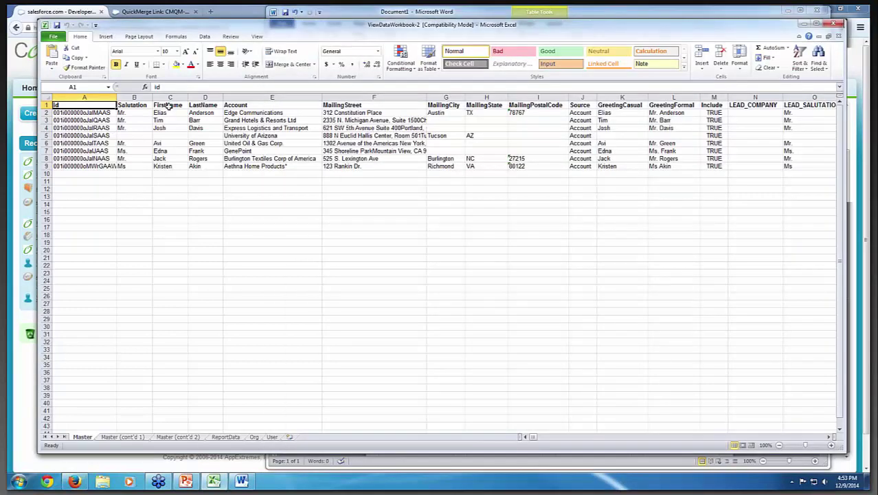
left_click(168, 105)
left_click_drag(186, 88, 154, 87)
key("ctrl+c")
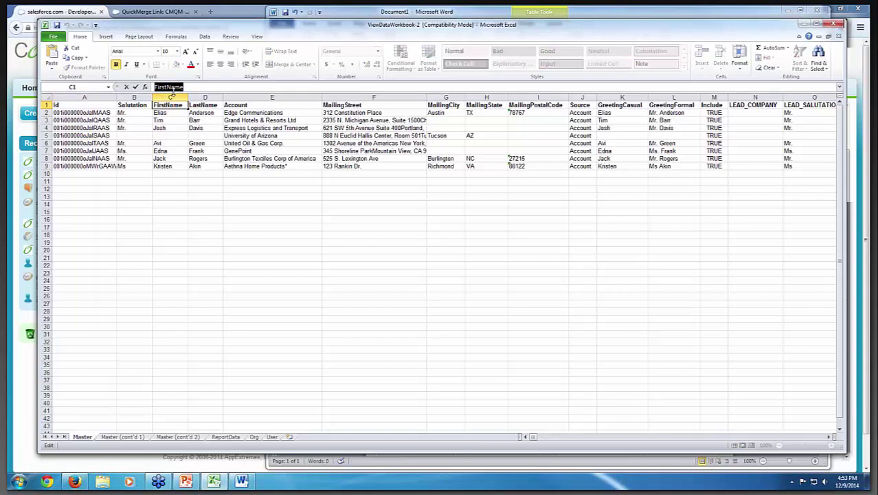
right_click(175, 90)
left_click(194, 103)
- Insert a MergeField with the copied field name FirstName in the first label of the Word document
left_click(378, 12)
left_click(333, 24)
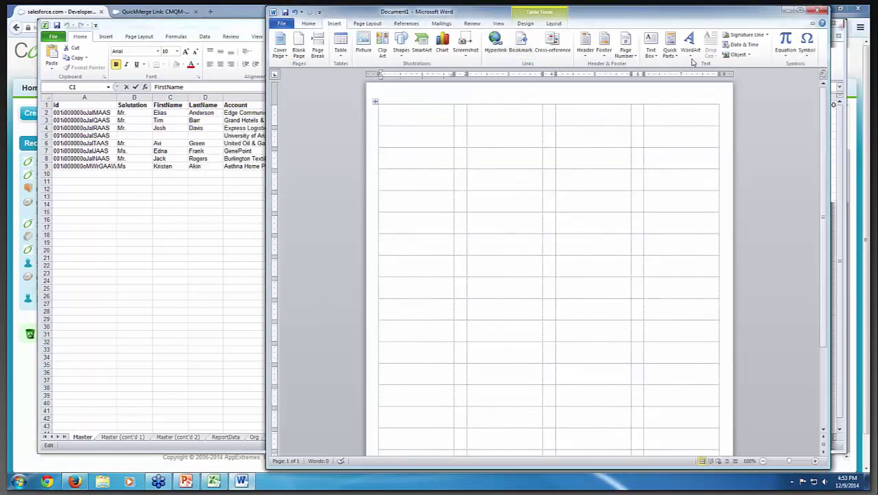
left_click(671, 53)
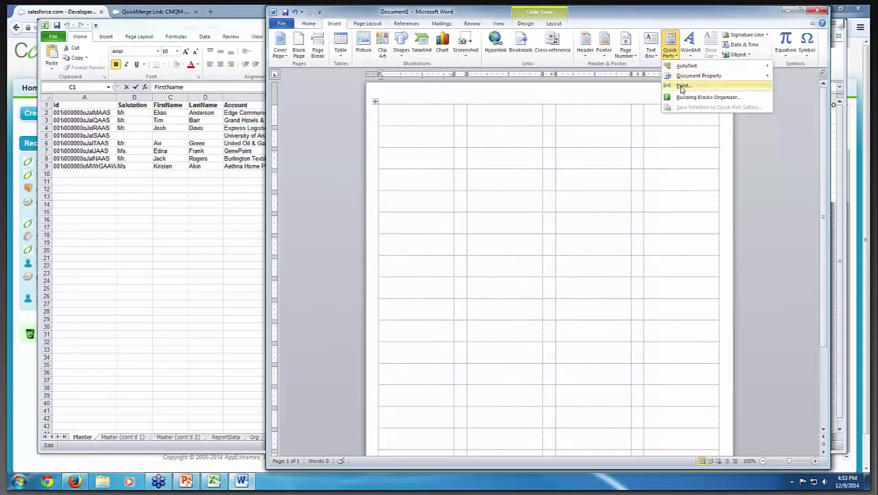
left_click(681, 87)
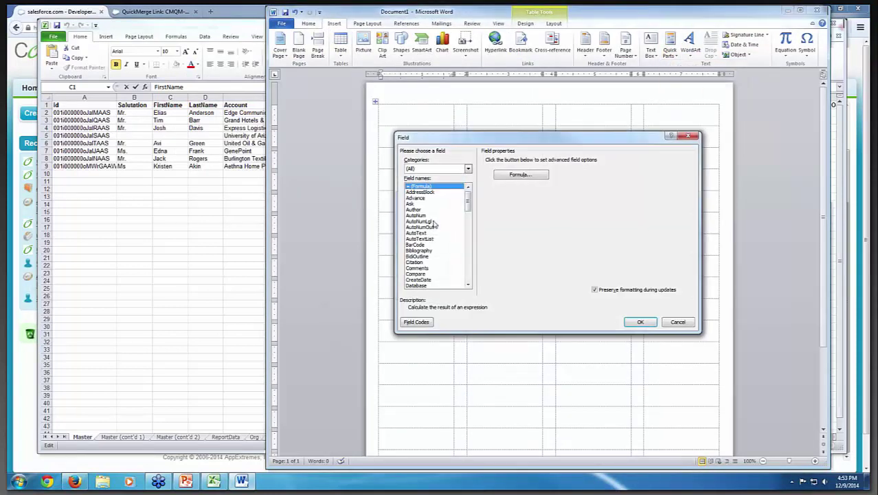
key("m")
key("m")
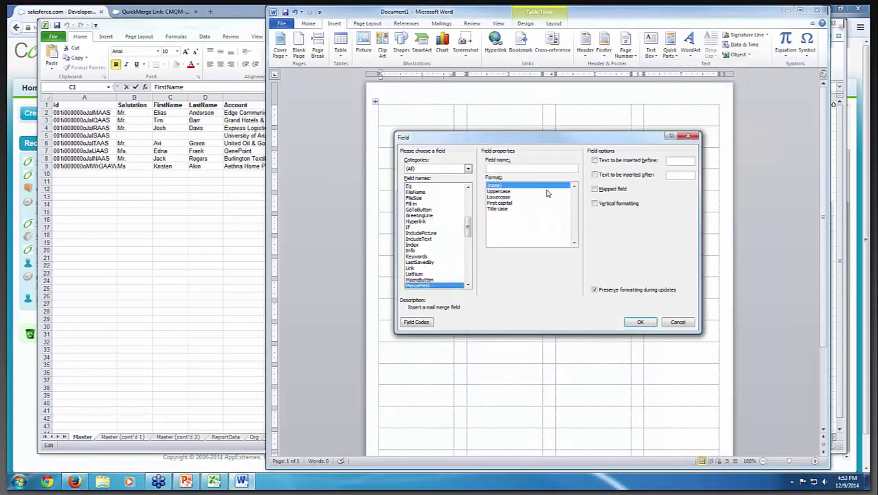
right_click(535, 169)
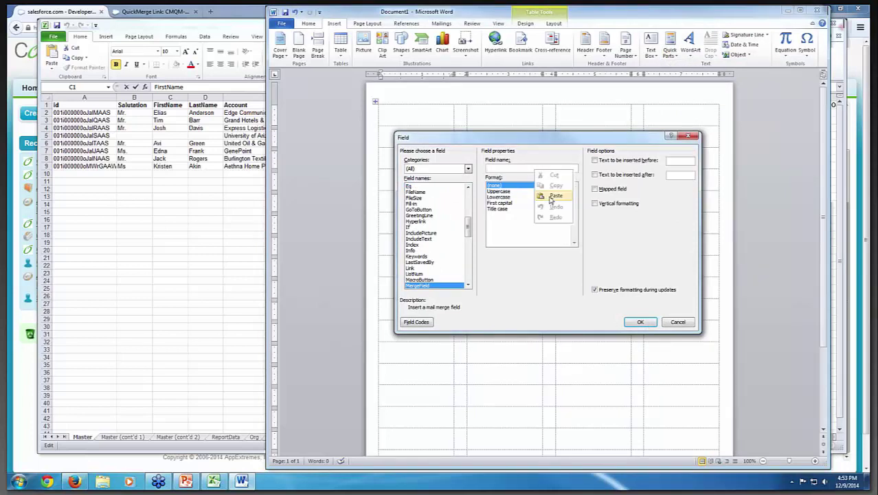
left_click(551, 198)
left_click(639, 322)
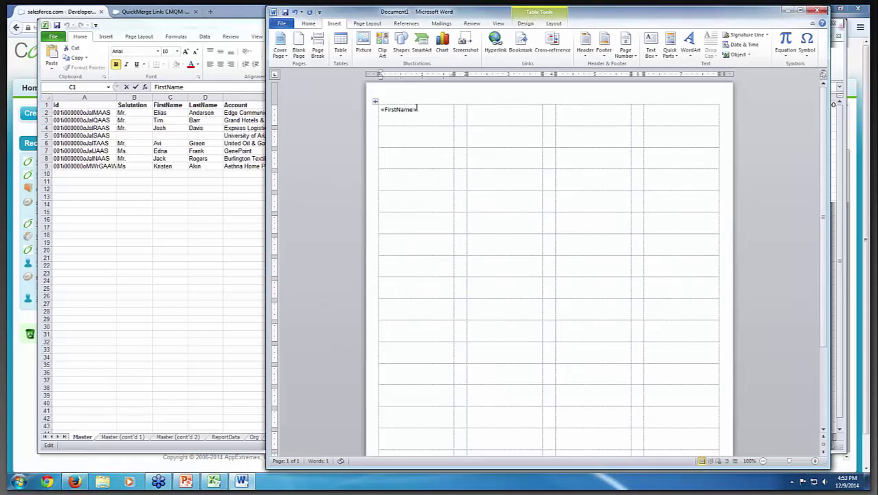
- Copy the LastName column heading from the Master sheet of the Excel data workbook
left_click(208, 106)
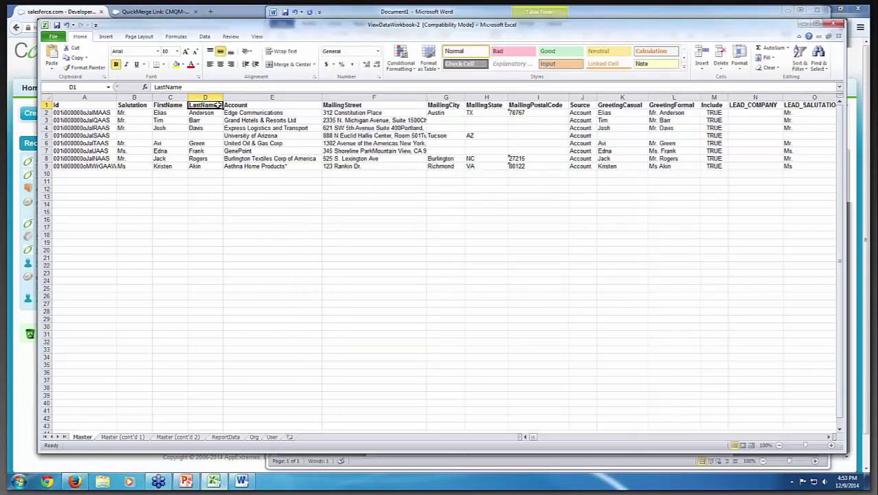
left_click_drag(183, 87, 144, 87)
right_click(165, 85)
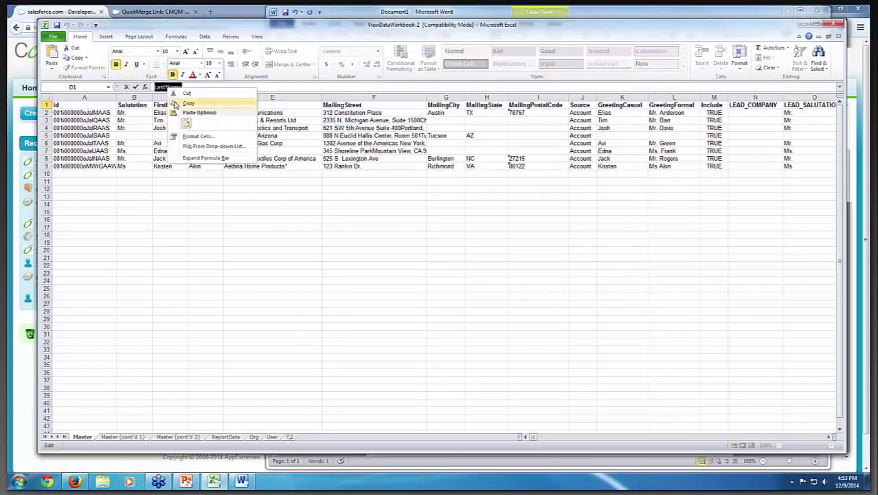
left_click(177, 103)
- Insert a LastName MergeField after the FirstName field in the first label of the Word document
left_click(347, 11)
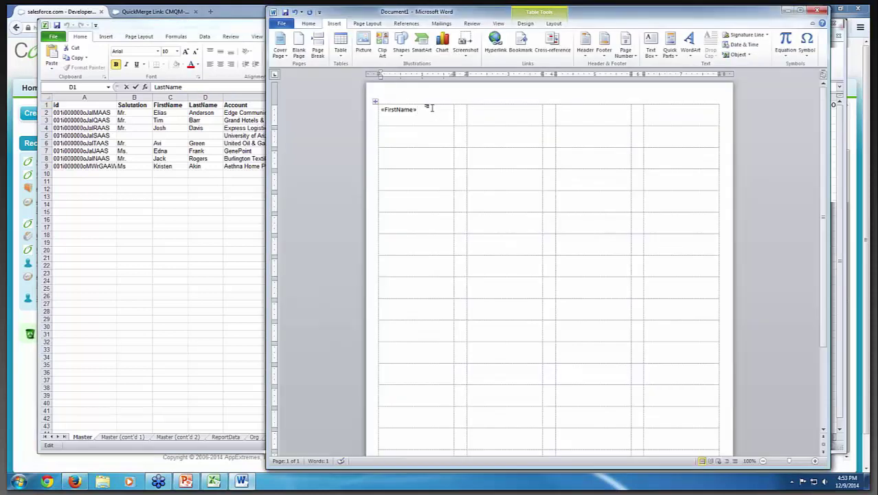
key("alt+i")
key("f")
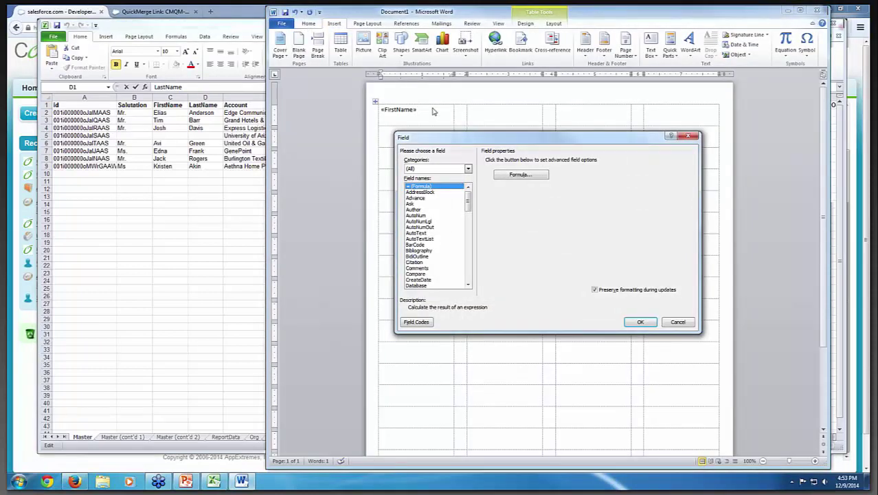
key("m")
key("m")
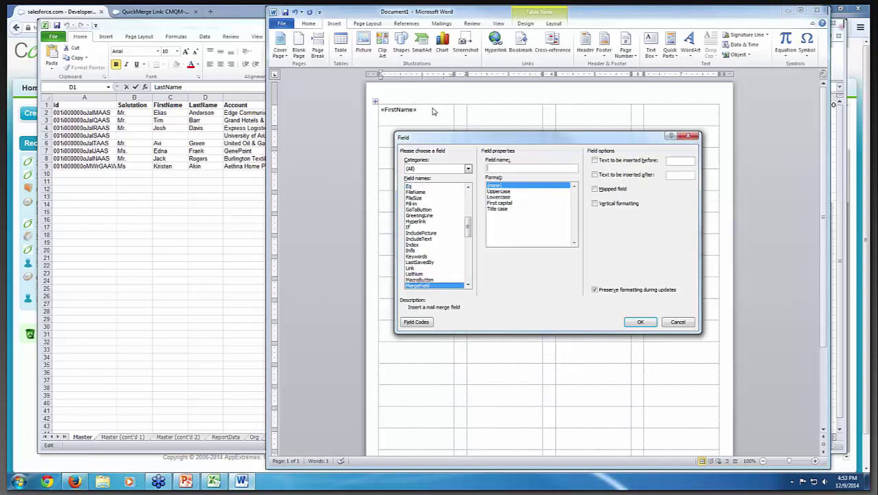
type("LastName")
left_click(638, 322)
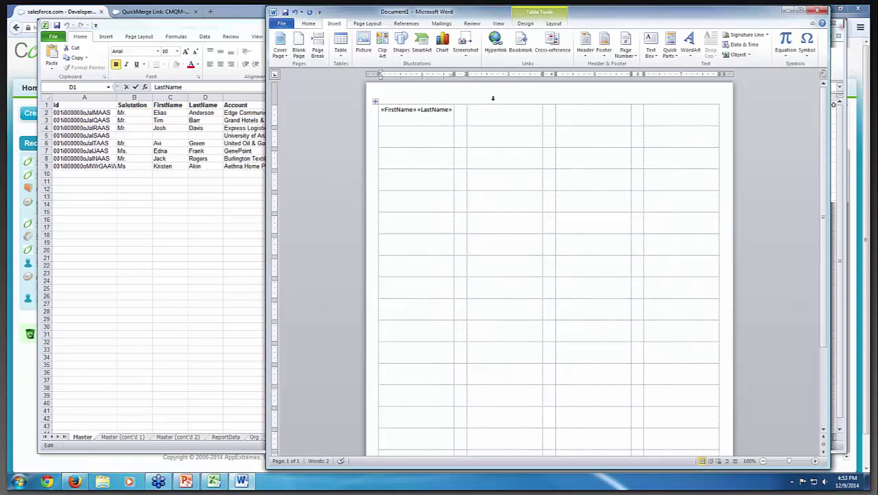
- Update the labels to copy the first label's name fields to every other label on the sheet
left_click(443, 24)
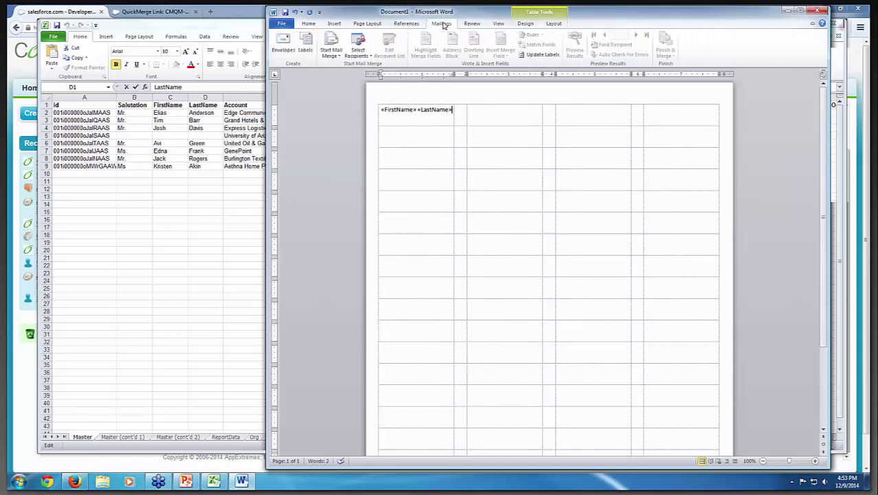
left_click(544, 55)
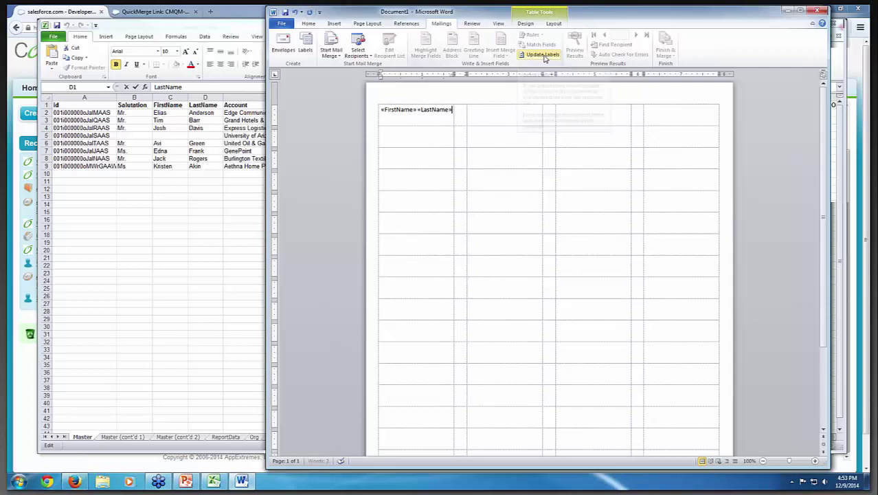
scroll(689, 323, "down", 3)
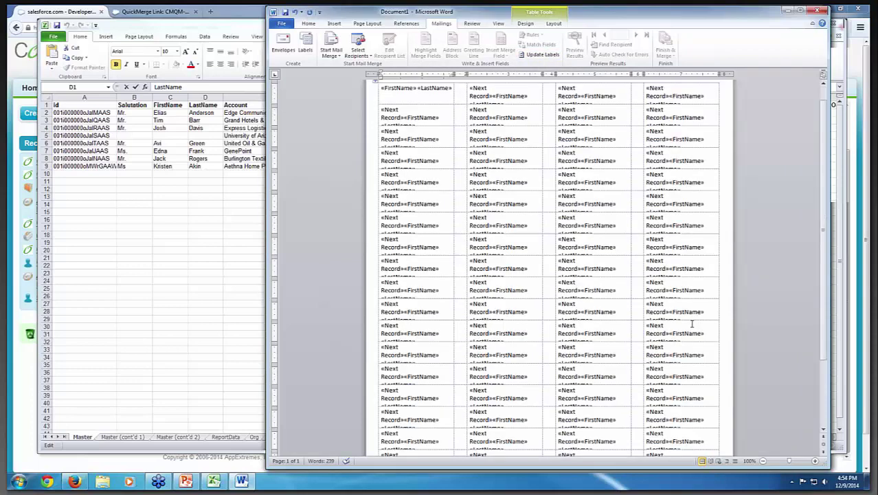
scroll(682, 405, "up", 3)
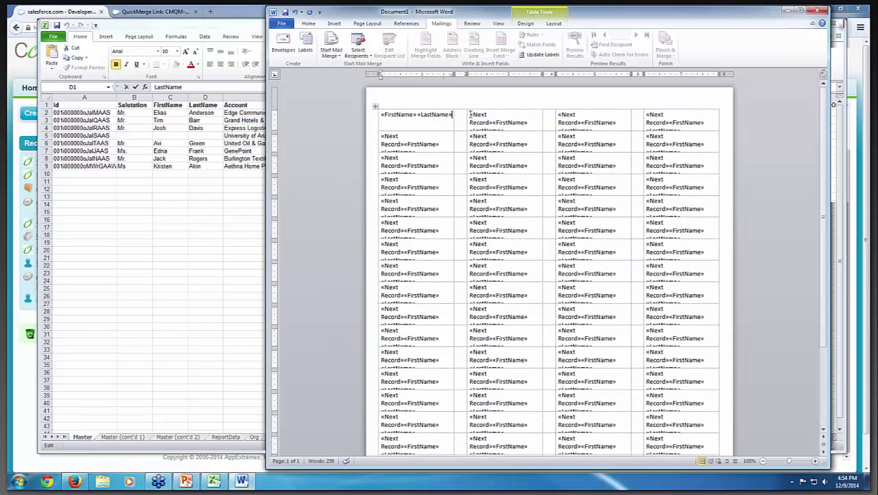
- Examine the Next Record, FirstName and LastName fields in the labels of the first two rows
left_click_drag(470, 114, 494, 123)
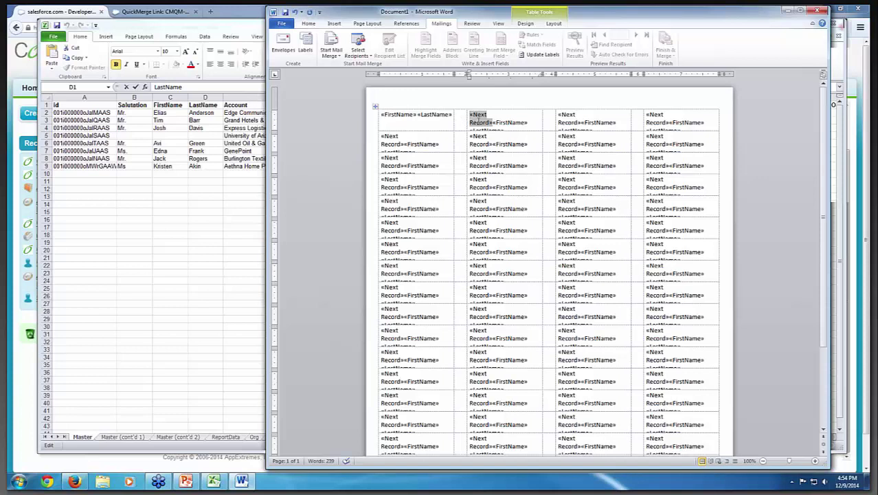
left_click(424, 116)
left_click(488, 123)
left_click(505, 122)
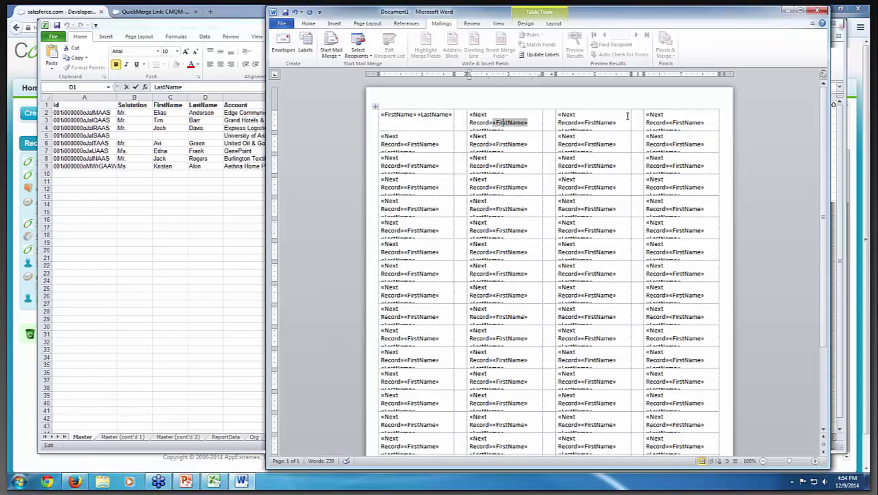
left_click(683, 123)
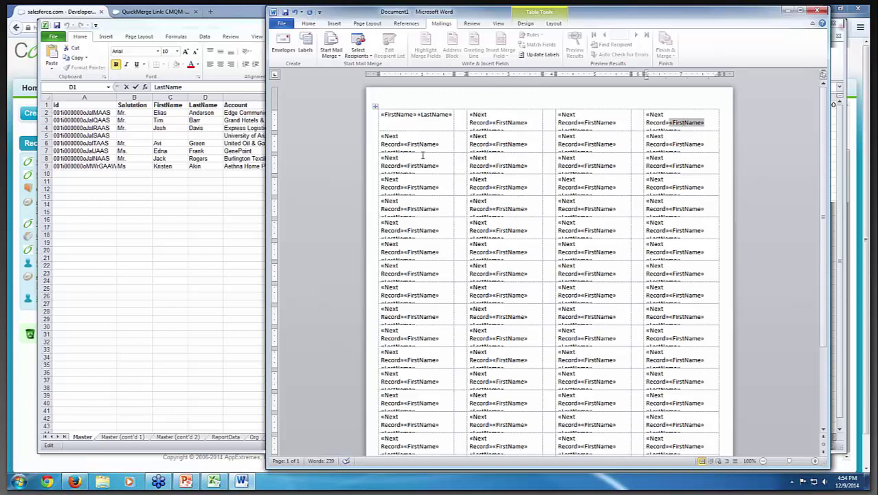
left_click(445, 144)
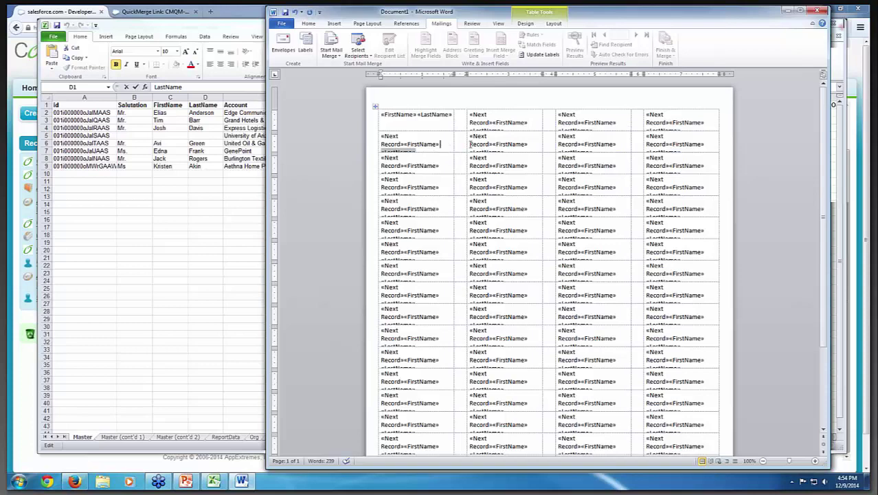
- Save the label template to the Desktop as the Word document Name Tag Labels, and minimize Word and Excel to return to Conga Mail Merge
left_click(284, 24)
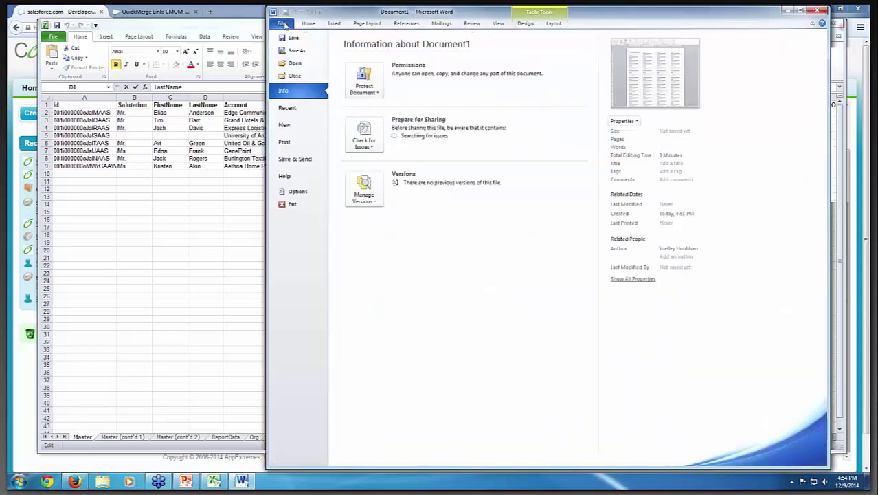
left_click(287, 35)
left_click(305, 96)
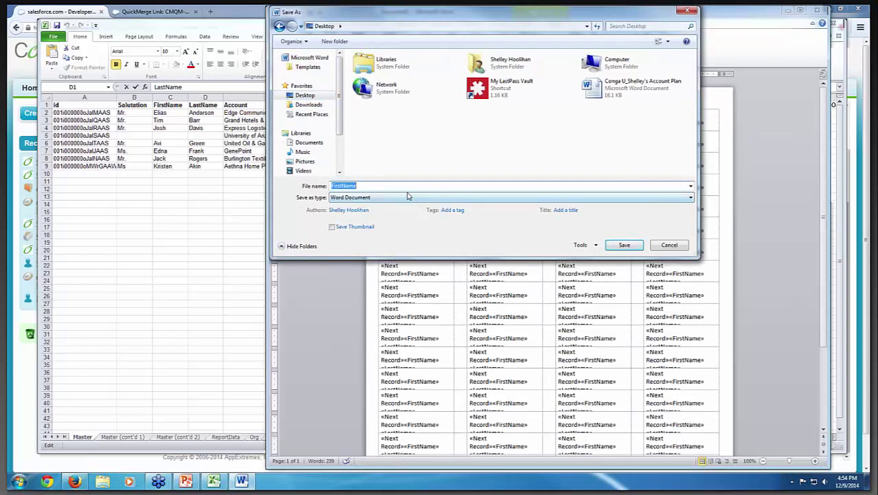
type("Name Tag Labels")
left_click(610, 248)
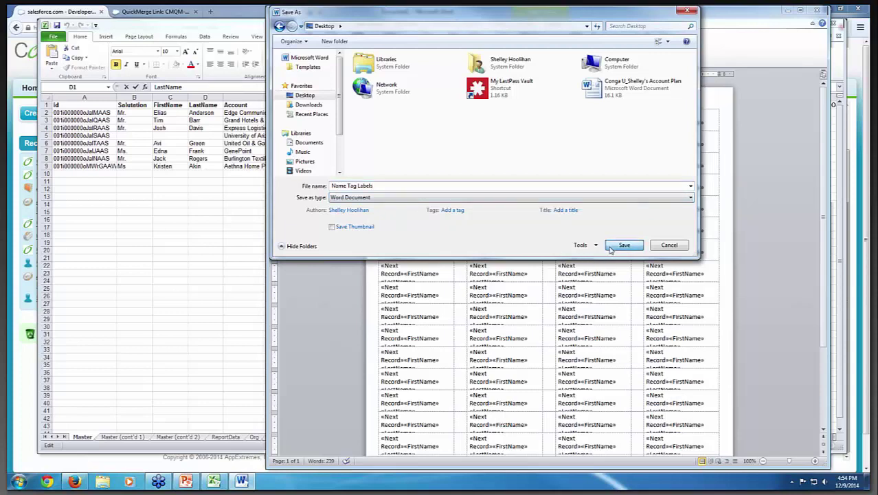
left_click(788, 11)
left_click(803, 26)
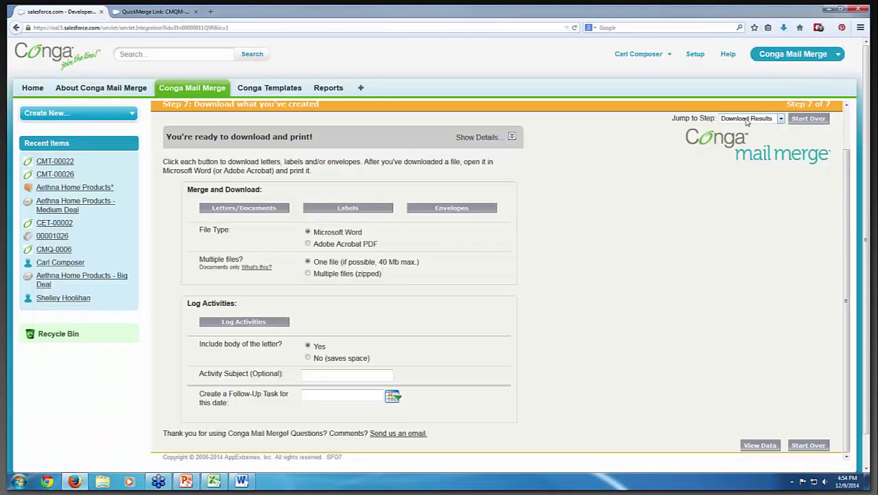
- Return to the Labels step and choose the Name Tag Labels Word document from the local computer as the label template
left_click(780, 120)
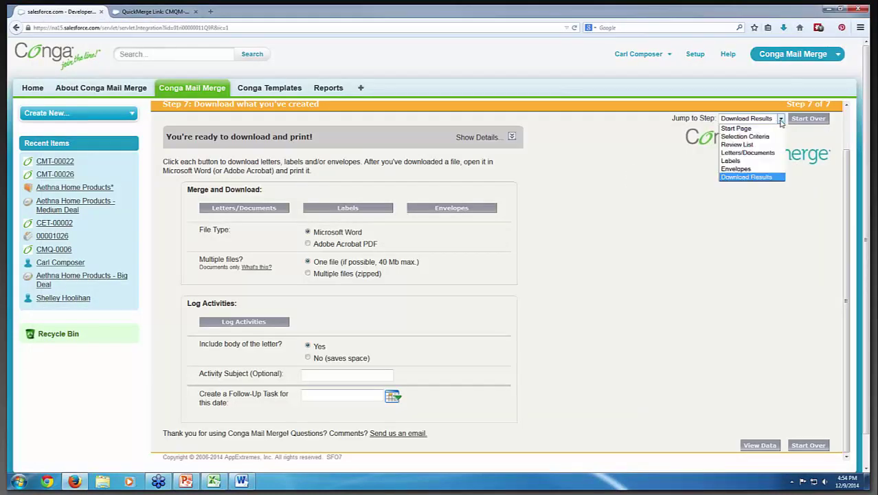
left_click(764, 162)
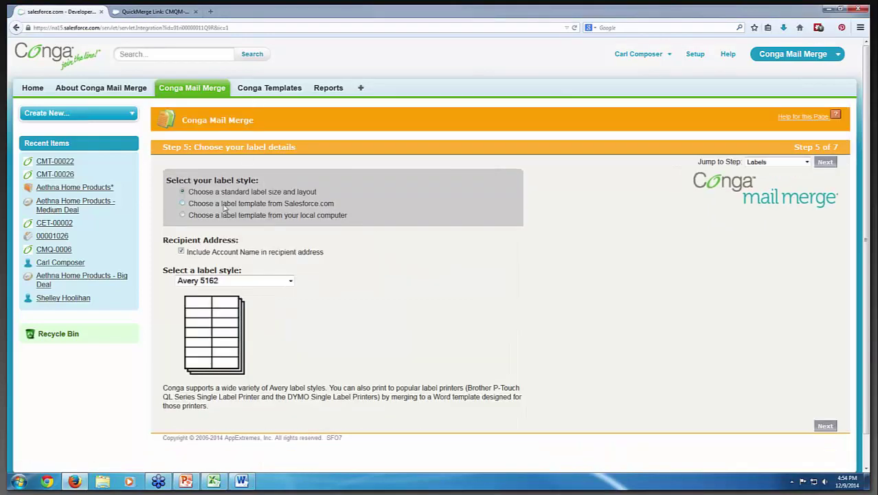
left_click(183, 215)
left_click(198, 260)
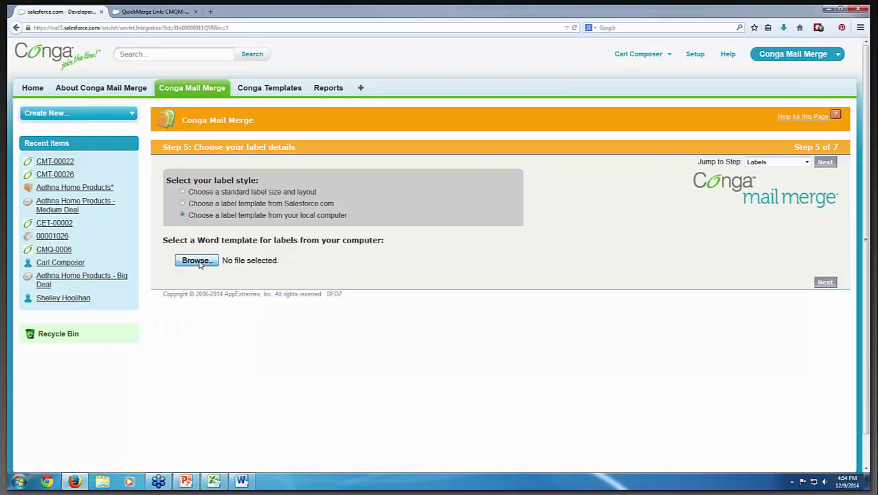
left_click(162, 172)
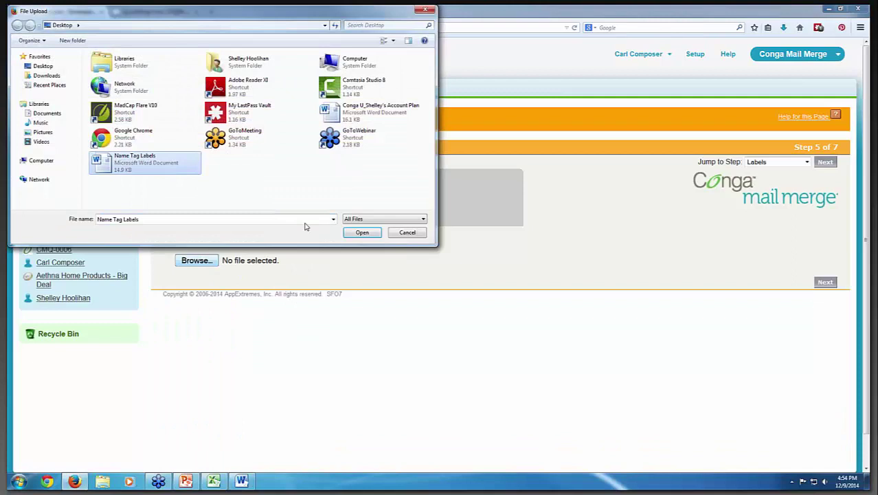
left_click(356, 234)
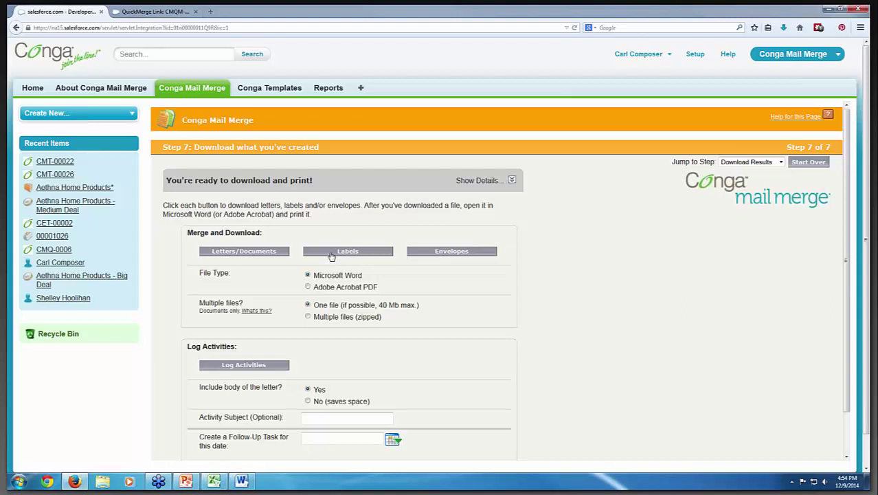
- Merge the labels as a Microsoft Word file and open Labels.docx in Word with editing enabled
left_click(331, 256)
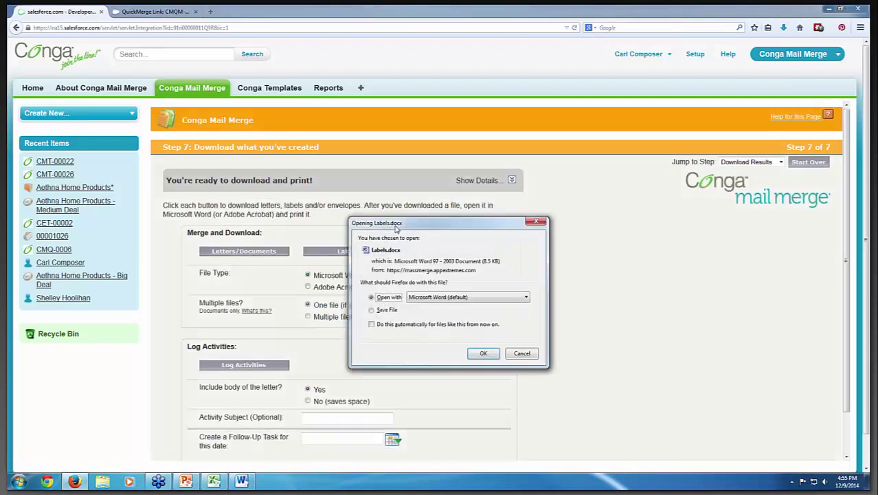
left_click_drag(396, 228, 461, 198)
left_click(547, 325)
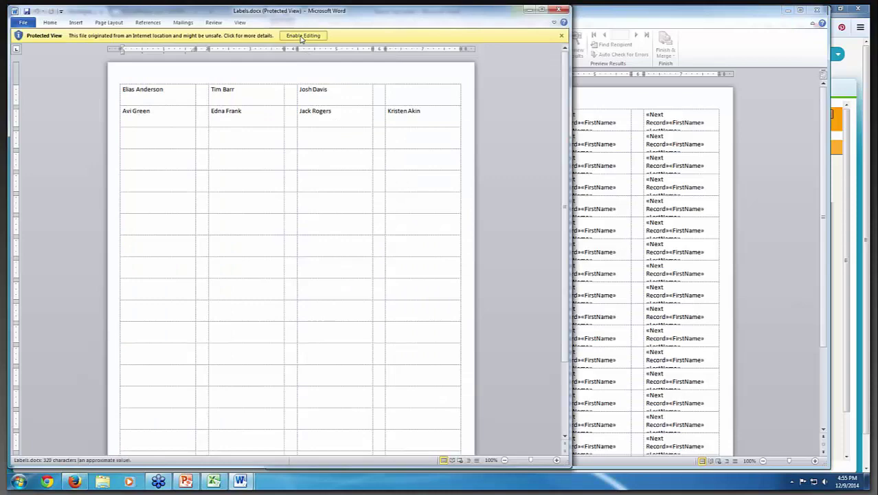
left_click(300, 37)
left_click_drag(320, 17, 492, 21)
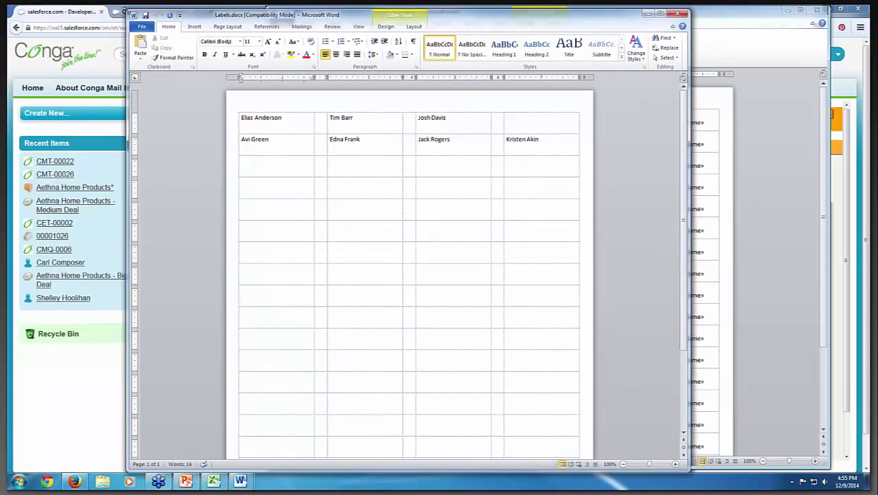
left_click_drag(128, 11, 140, 25)
left_click_drag(210, 31, 211, 22)
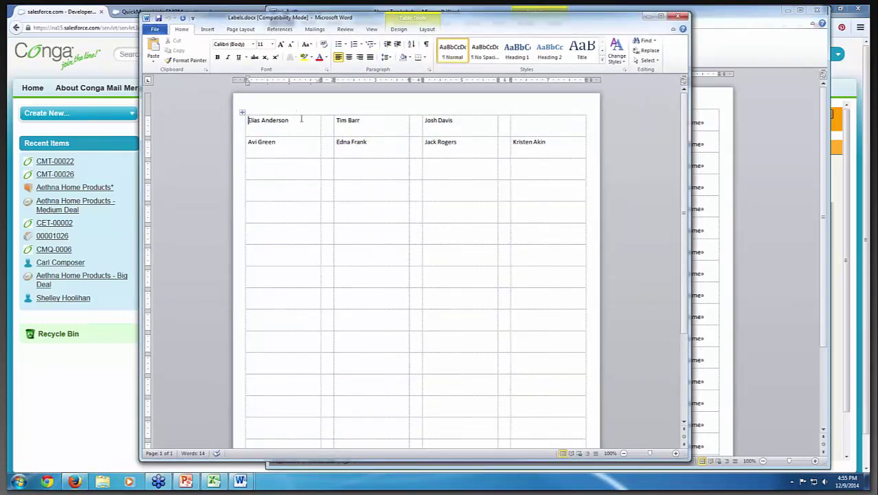
- Examine the merged name labels, including the last filled label and the blank label at the end of the first row
left_click(563, 144)
left_click_drag(550, 144, 519, 143)
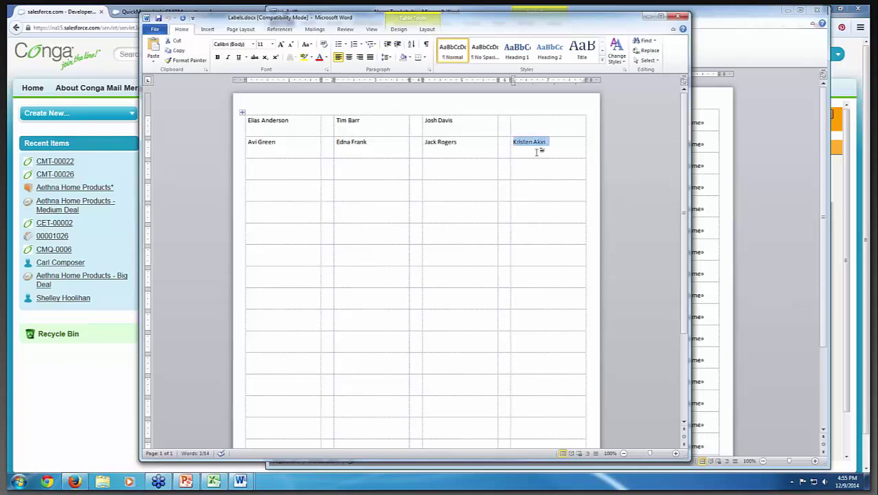
left_click(527, 123)
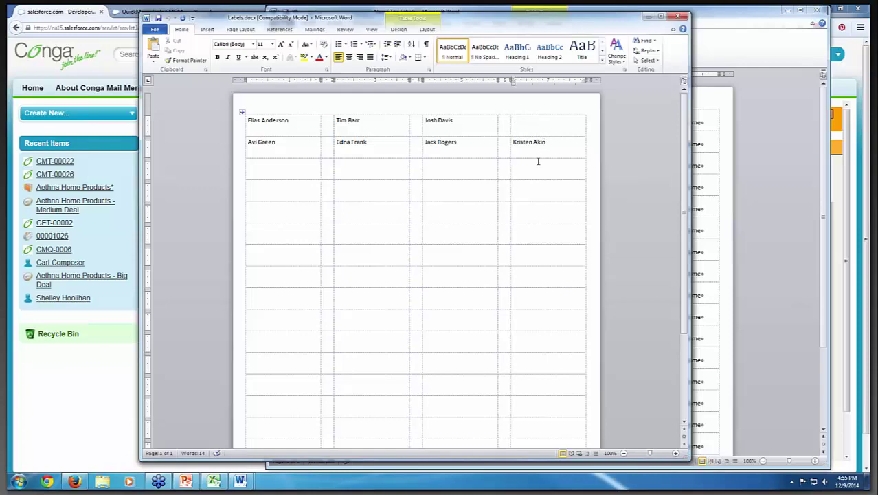
- Check the salutation and name cells of the University of Arizona record in the Excel data workbook, and return to the merged labels
left_click(213, 481)
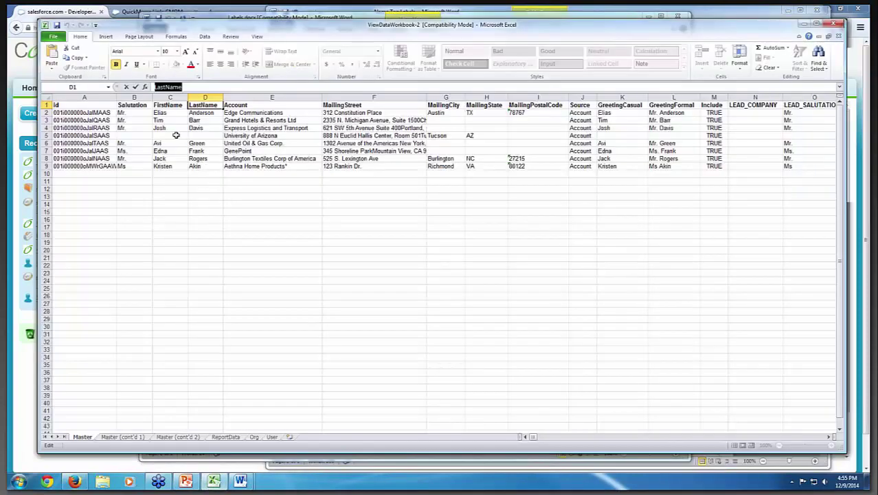
mouse_move(134, 136)
left_mouse_down()
mouse_move(217, 136)
mouse_move(137, 135)
left_mouse_up()
left_click(239, 136)
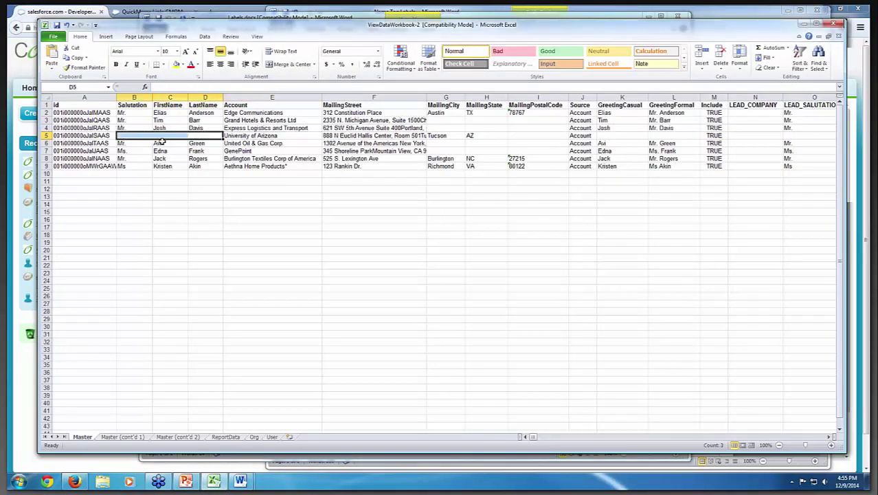
left_click(297, 194)
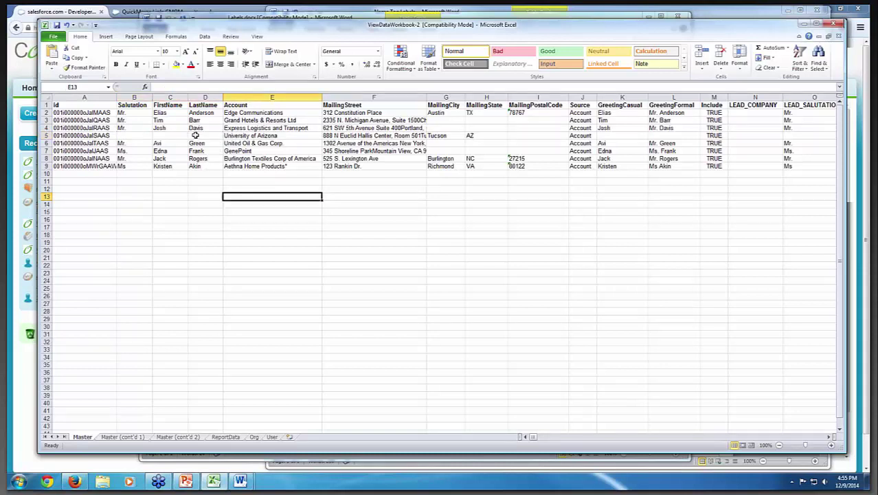
left_click(801, 26)
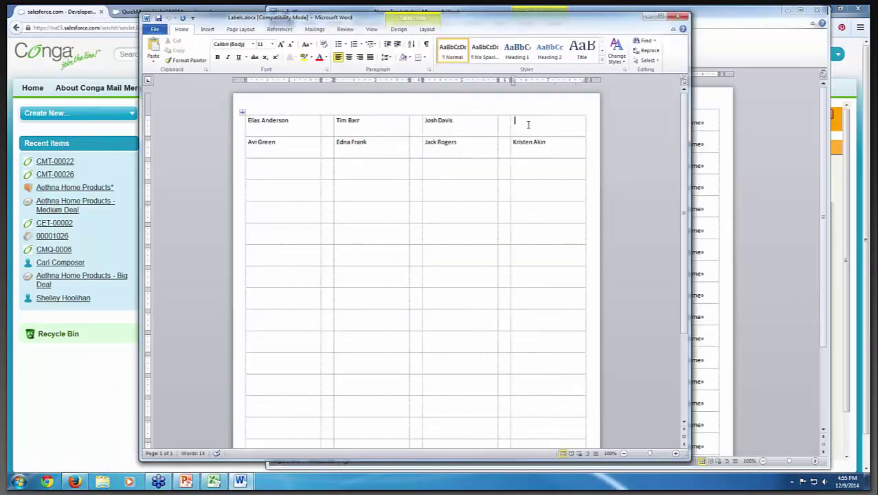
- Close the merged labels, return to the Labels step of Conga Mail Merge and view the label templates stored in Salesforce.com
left_click(675, 24)
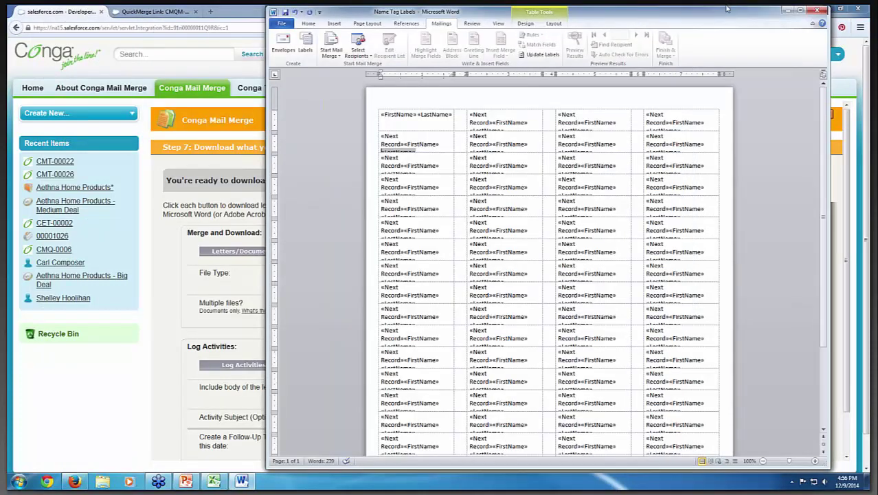
left_click(786, 11)
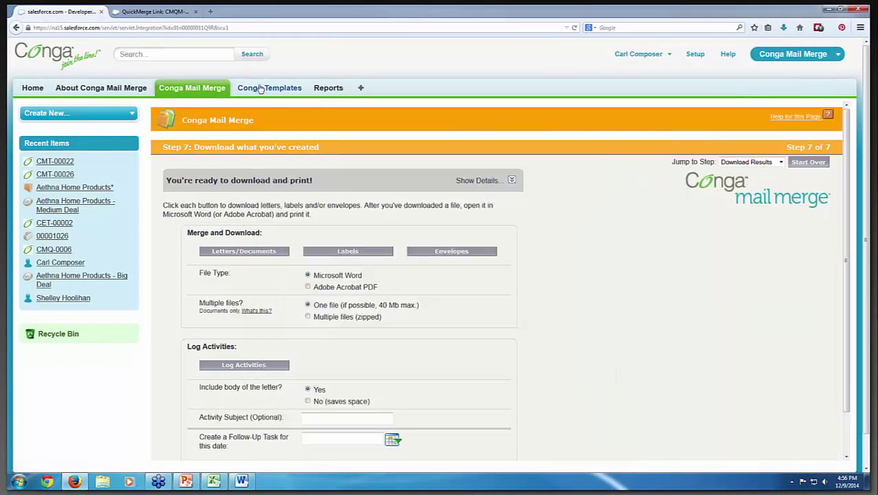
left_click(735, 162)
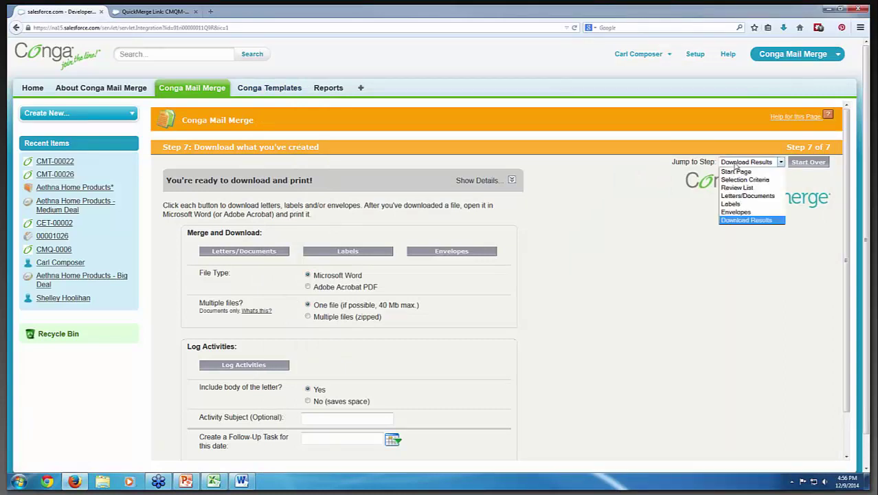
left_click(732, 204)
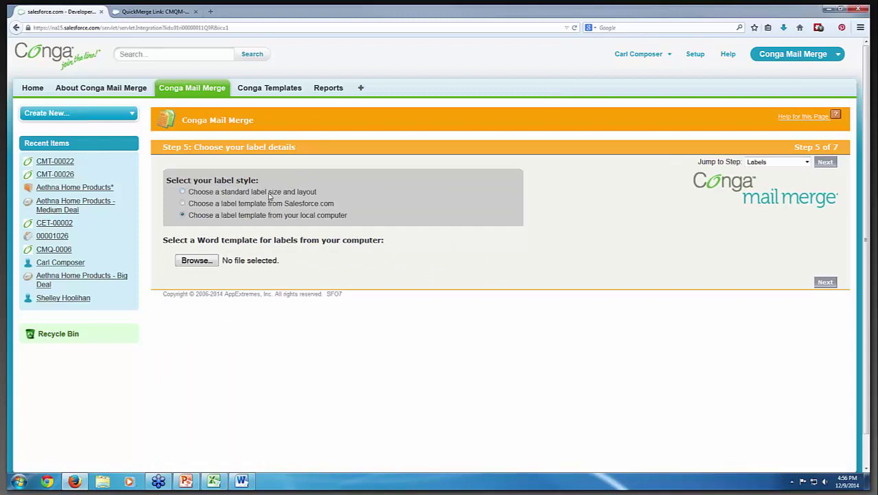
left_click(182, 204)
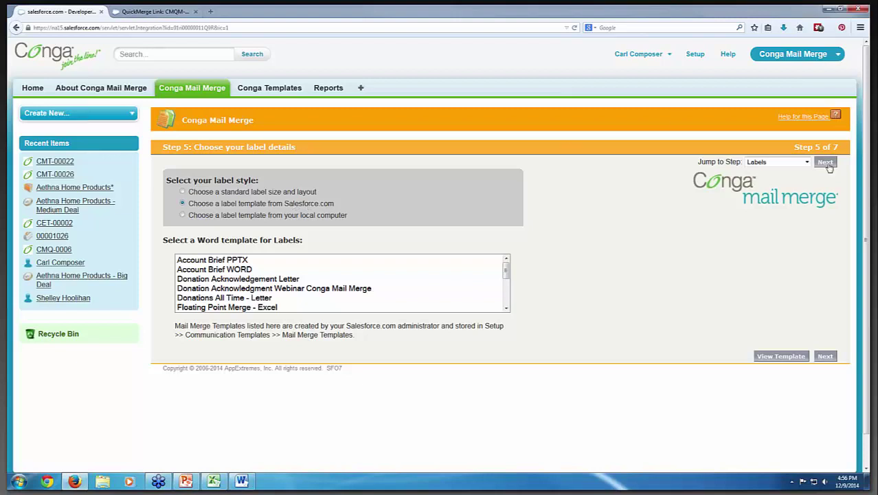
- Restart Conga Mail Merge to create Letters/Documents and Envelopes, leaving out Labels, and proceed to the search criteria
left_click(194, 92)
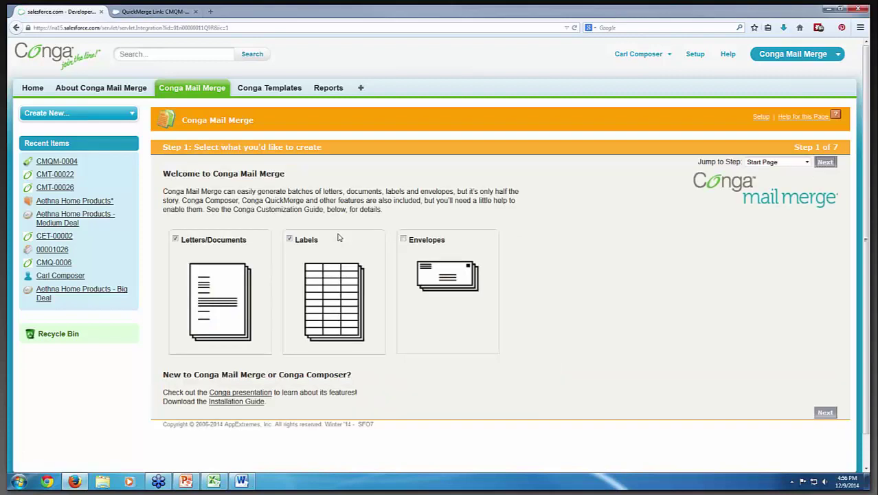
left_click(290, 240)
left_click(403, 240)
left_click(824, 162)
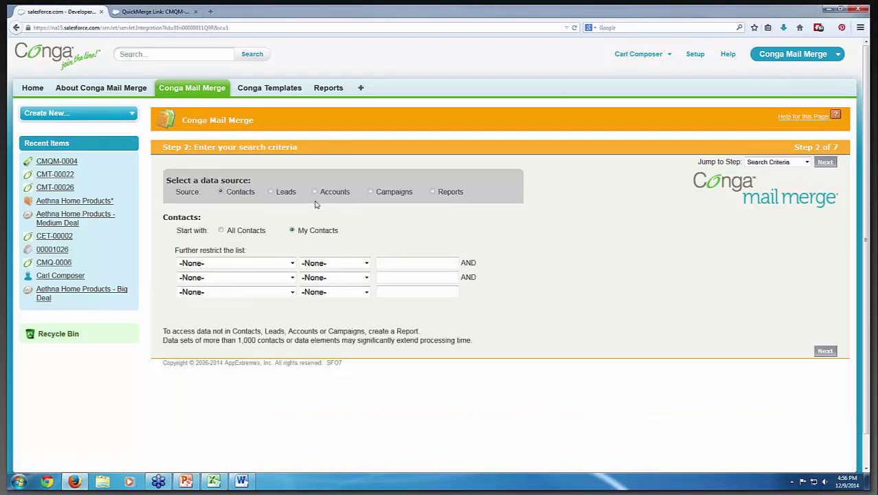
- Use the Donations All Time - Letter report as the data source, include all records, and accept the Donations All Time - Letter template
left_click(432, 192)
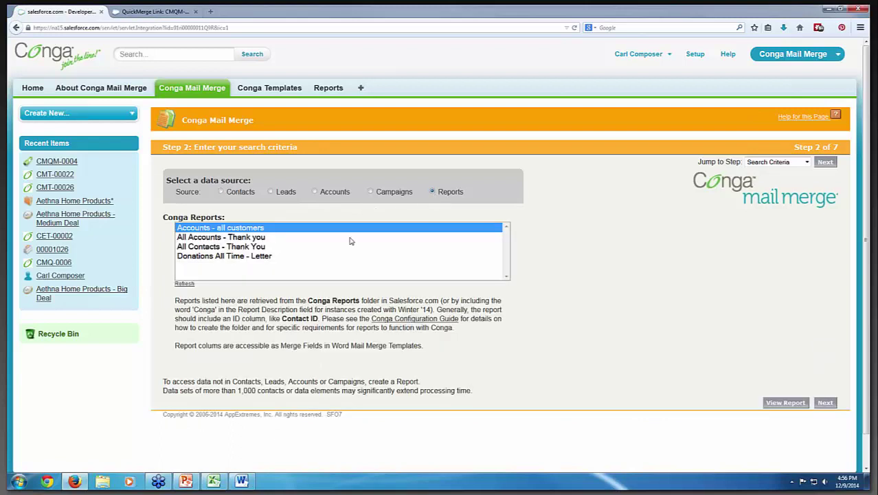
left_click(246, 256)
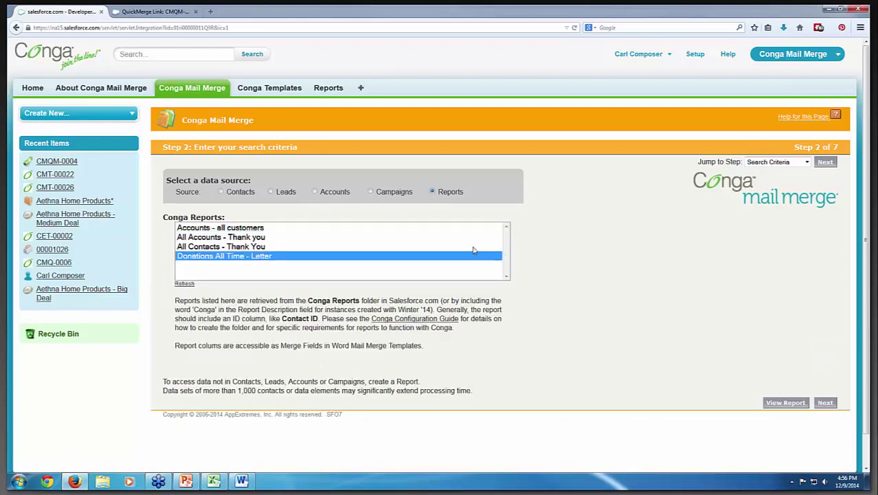
left_click(824, 163)
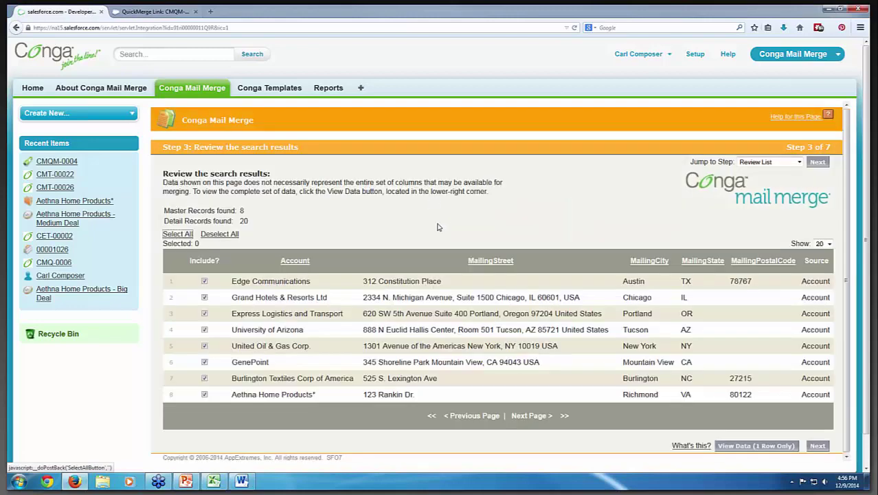
left_click(818, 161)
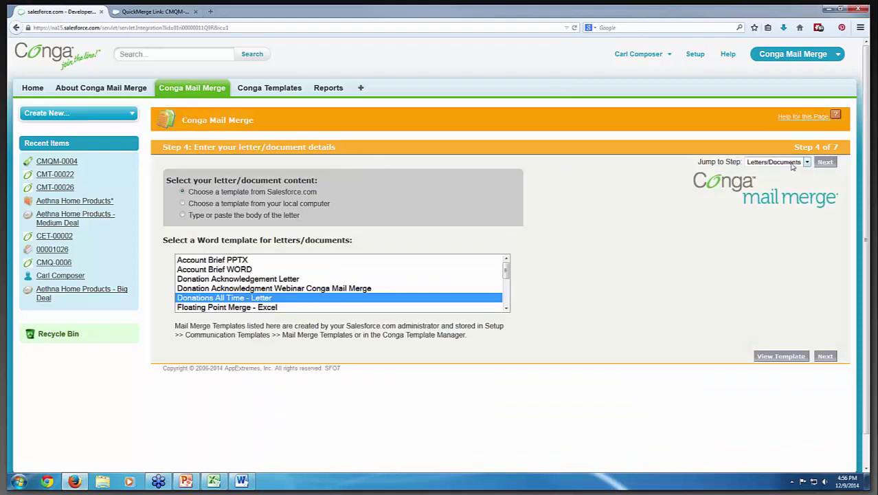
left_click(821, 164)
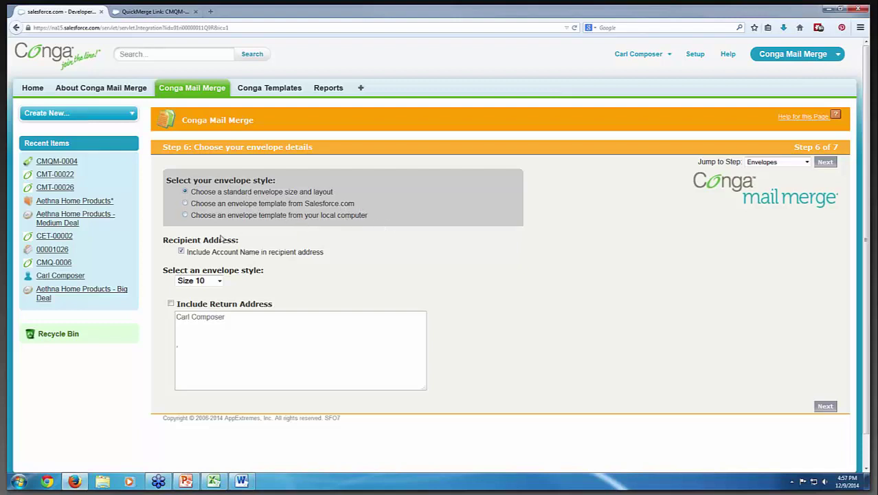
- Choose the standard Size 10 envelope, include a return address with the sender's company and postal address, and continue to the download step
left_click(219, 283)
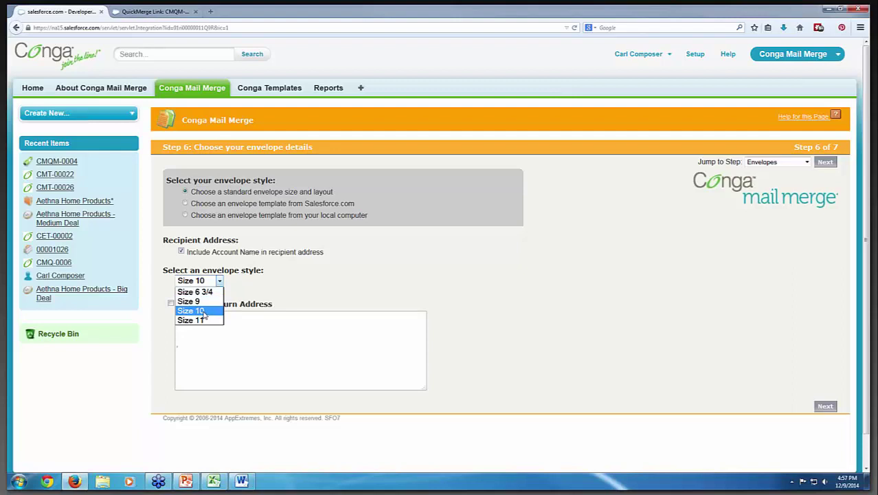
left_click(202, 313)
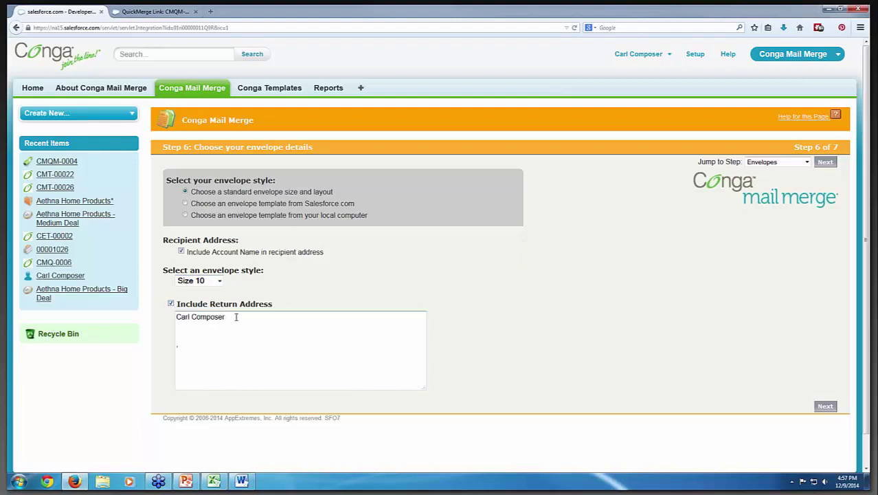
left_click(235, 317)
type("ocken C")
type("rescent ")
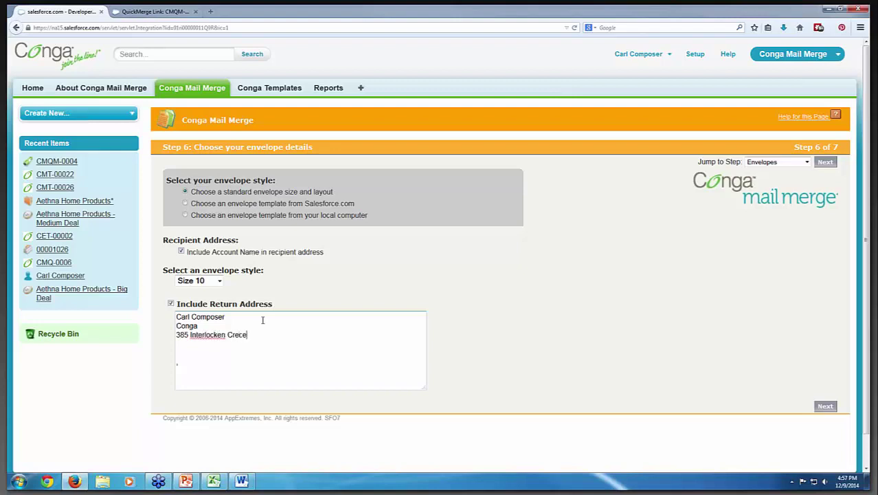
type("Broomfield, CO ")
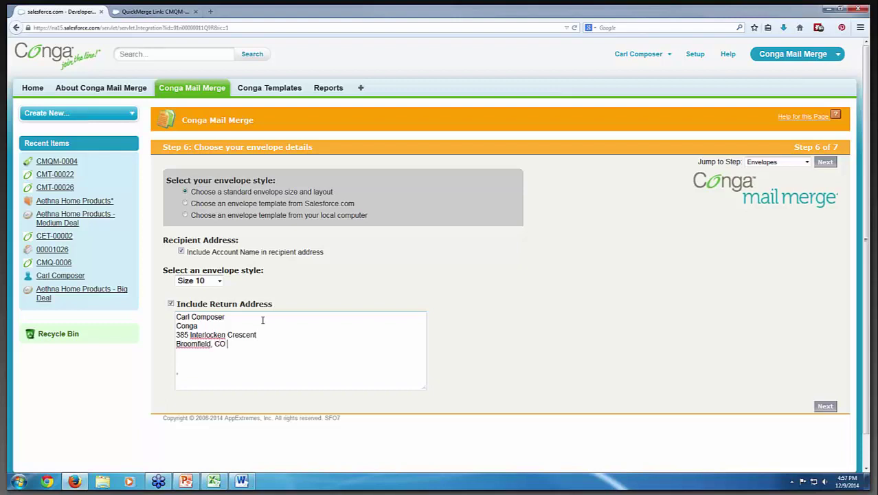
type("80021")
left_click(826, 407)
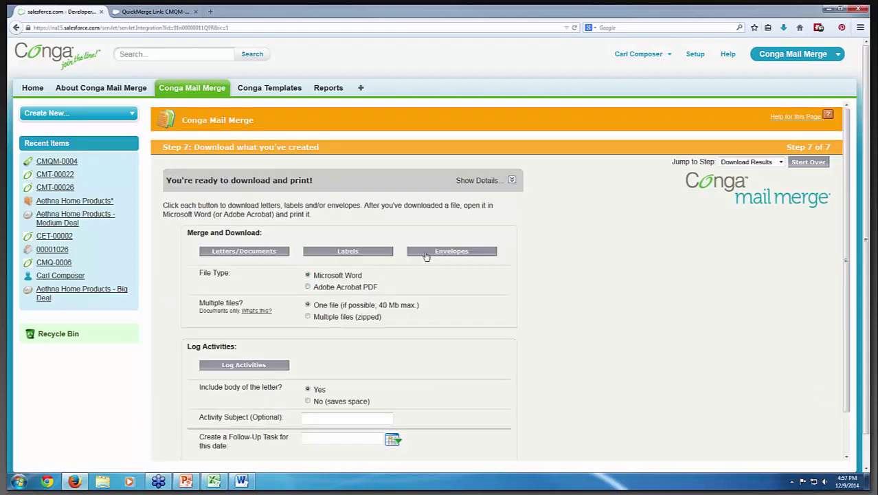
- Merge the envelopes as a Microsoft Word file and open Envelopes.doc in Word with editing enabled
left_click(426, 251)
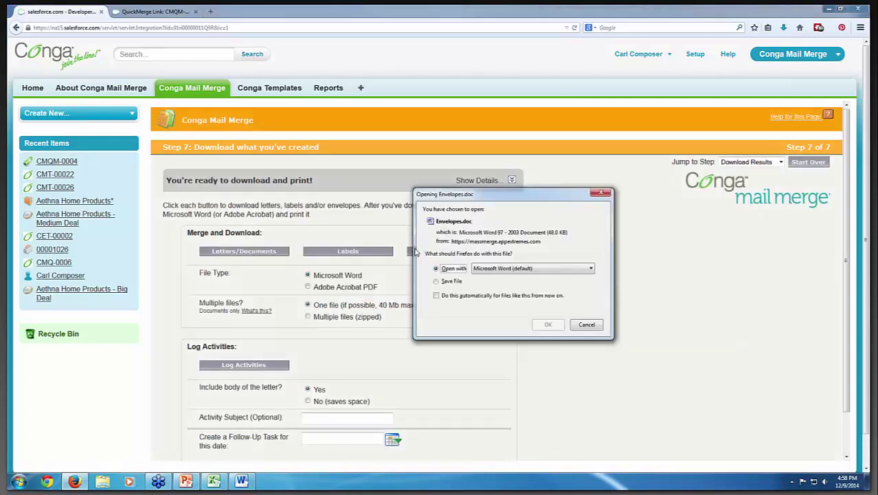
left_click(547, 325)
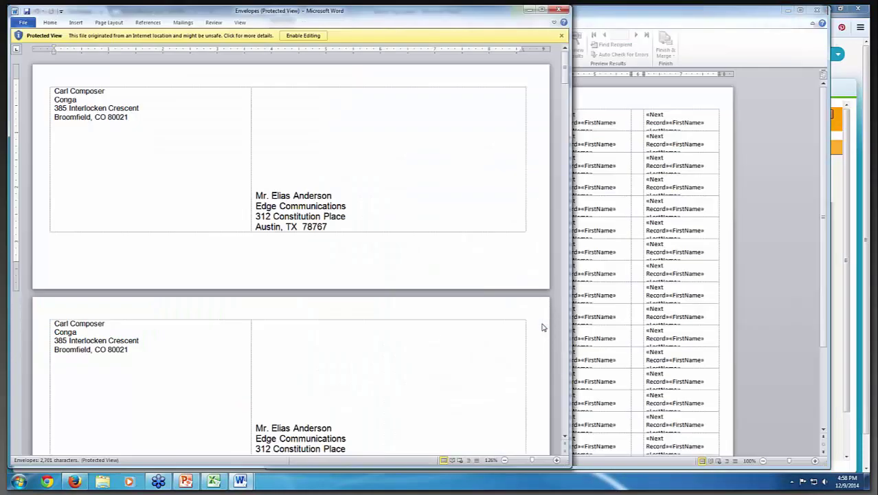
left_click(303, 36)
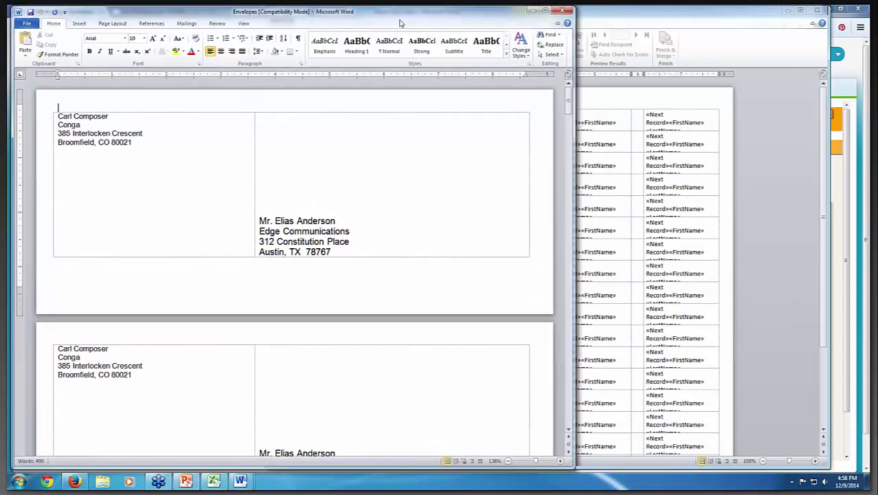
- Examine the recipient and return addresses on the first few merged envelopes, comparing consecutive pages
left_click_drag(383, 16, 449, 18)
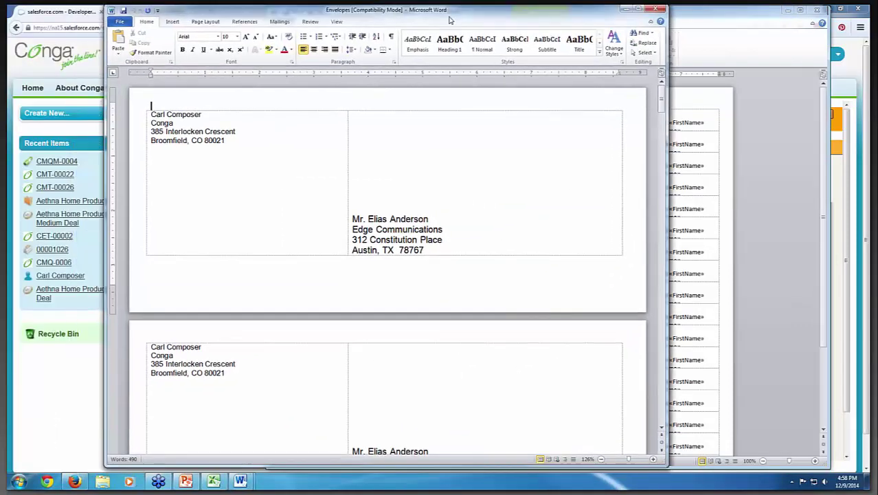
left_click(432, 252)
scroll(411, 354, "down", 3)
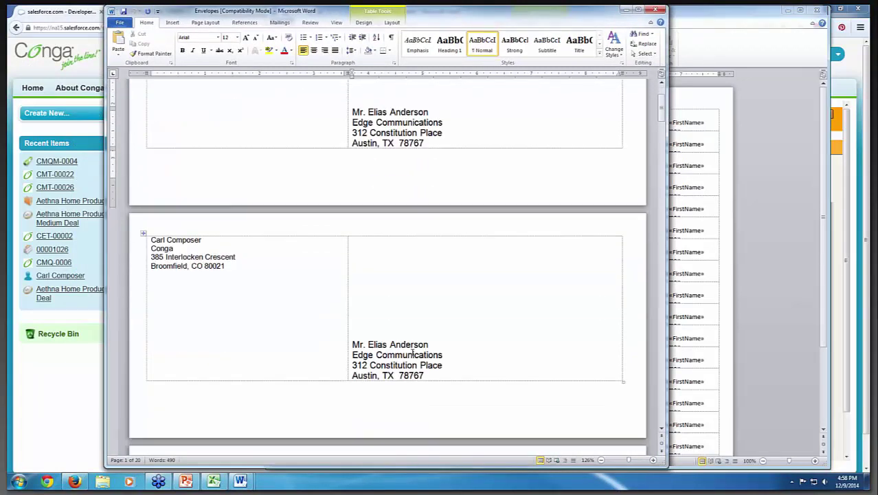
scroll(423, 355, "down", 4)
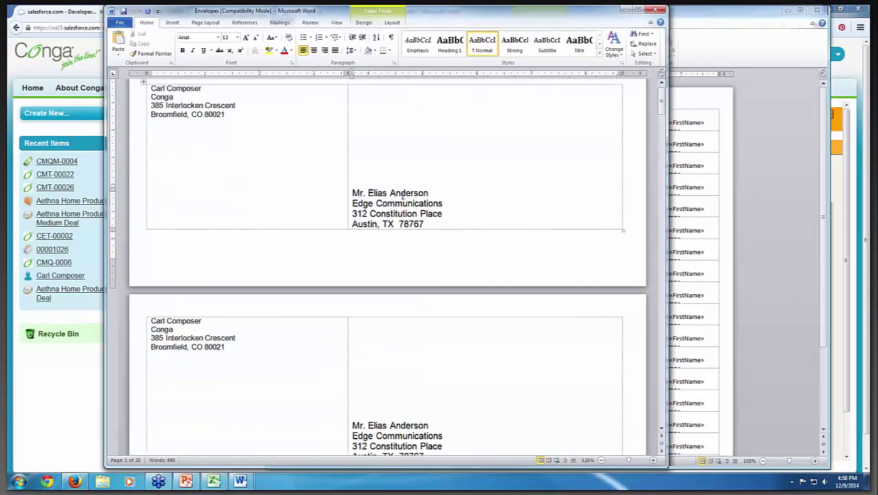
left_click(401, 193)
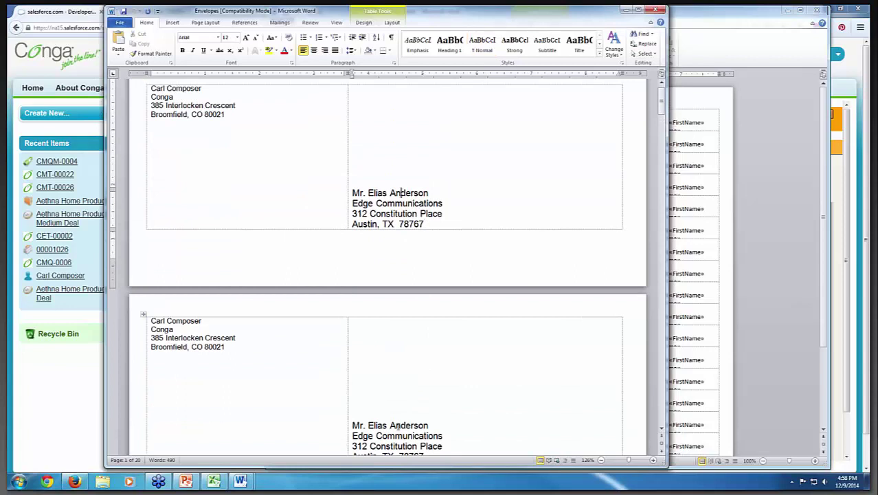
scroll(435, 384, "up", 2)
scroll(435, 384, "down", 3)
left_click(407, 361)
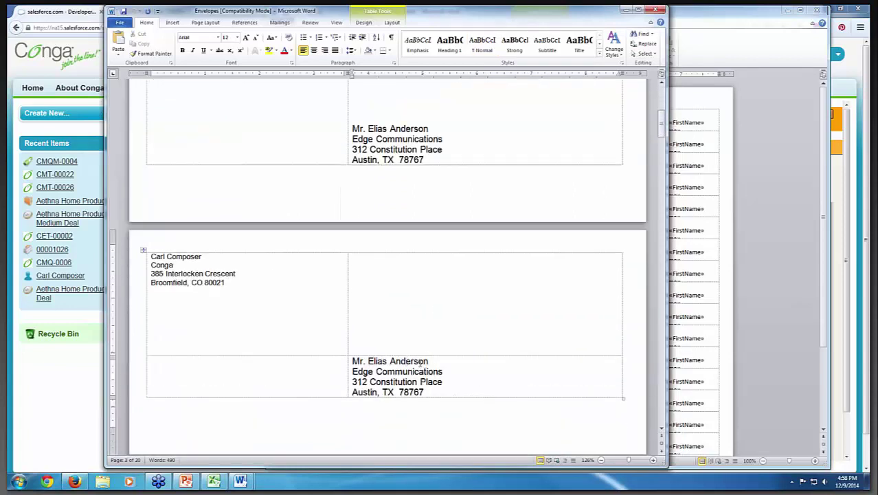
scroll(420, 363, "down", 3)
scroll(419, 361, "down", 3)
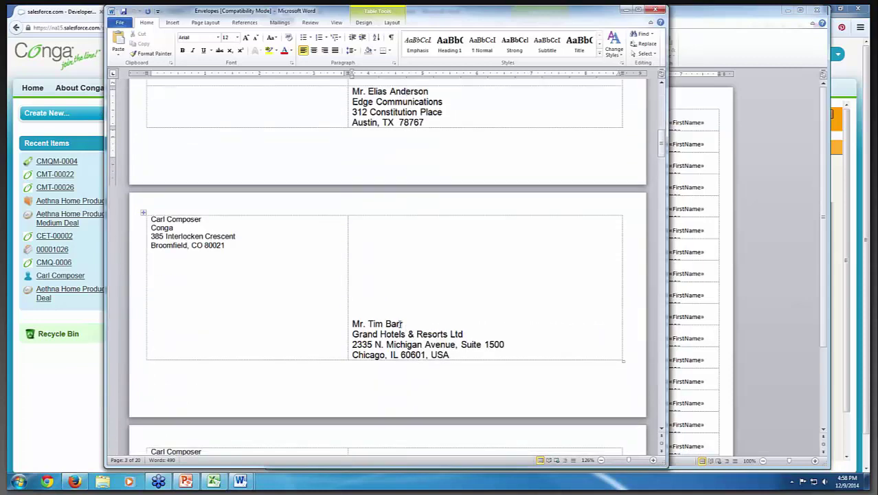
scroll(412, 323, "up", 12)
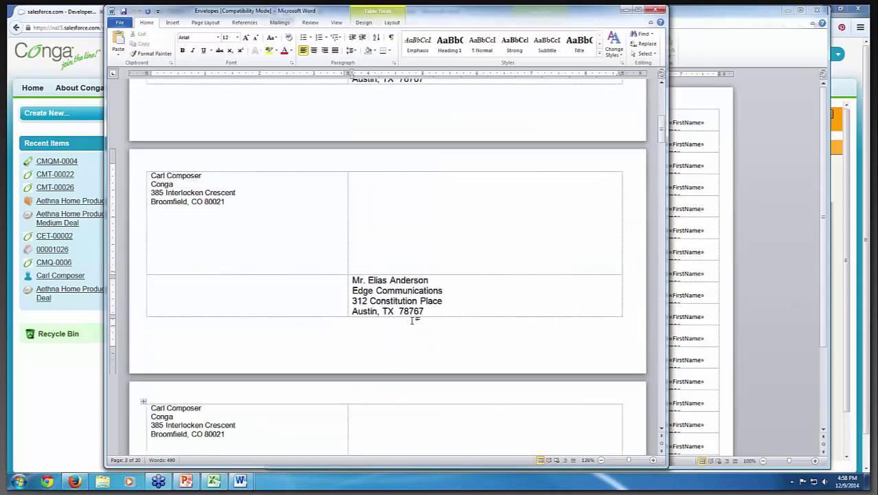
left_click(426, 198)
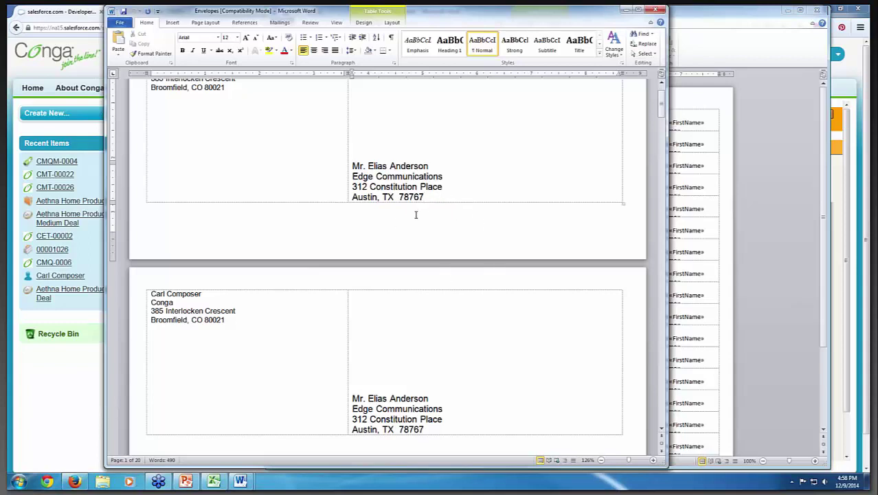
- Examine the layout of the first merged envelopes, checking the space above and below the address table
scroll(428, 248, "down", 3)
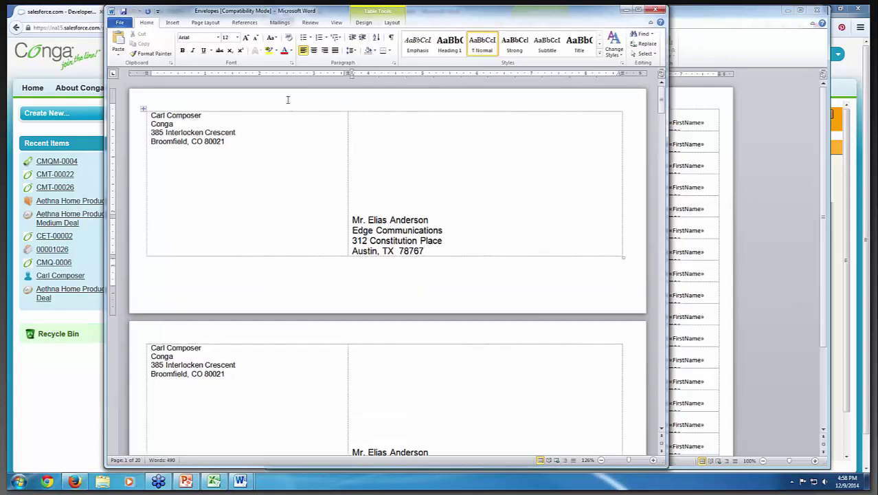
left_click(288, 100)
left_click(268, 276)
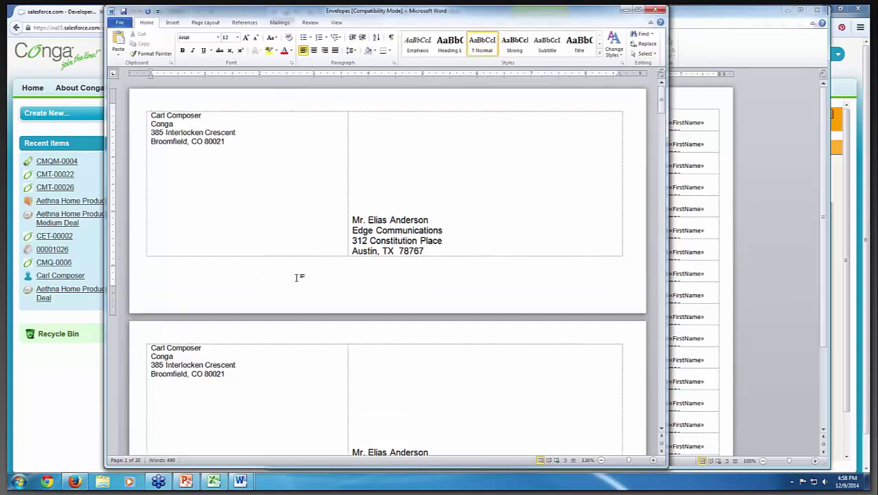
left_click(425, 249)
scroll(365, 306, "down", 3)
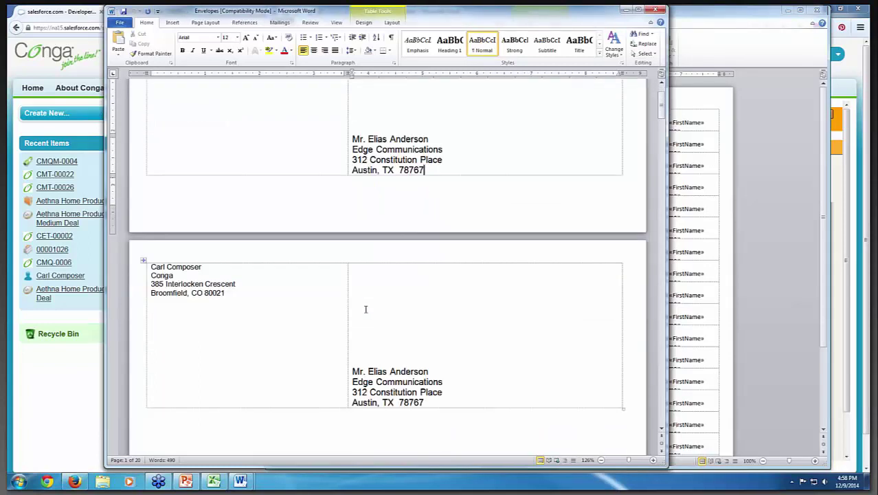
left_click(343, 254)
left_click(413, 419)
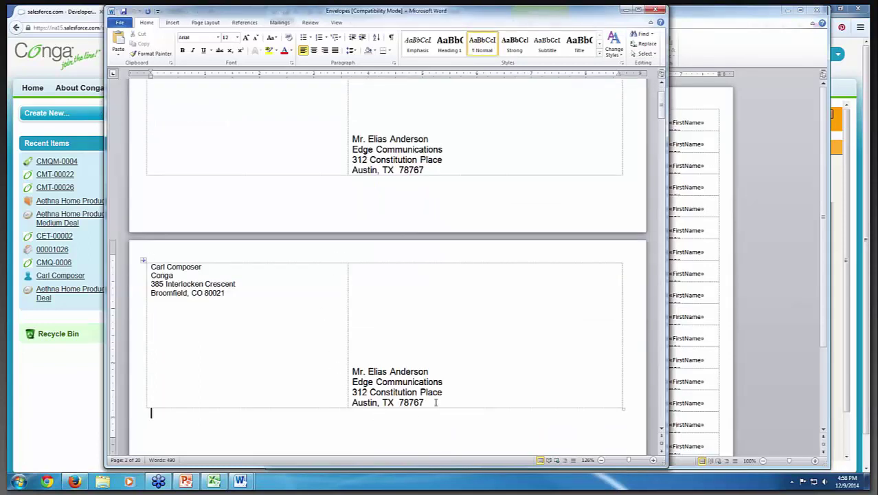
left_click(436, 401)
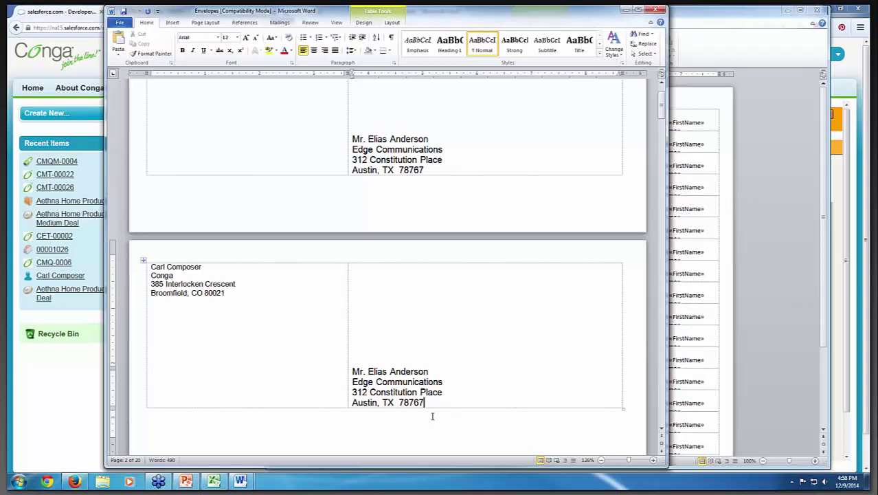
left_click(432, 416)
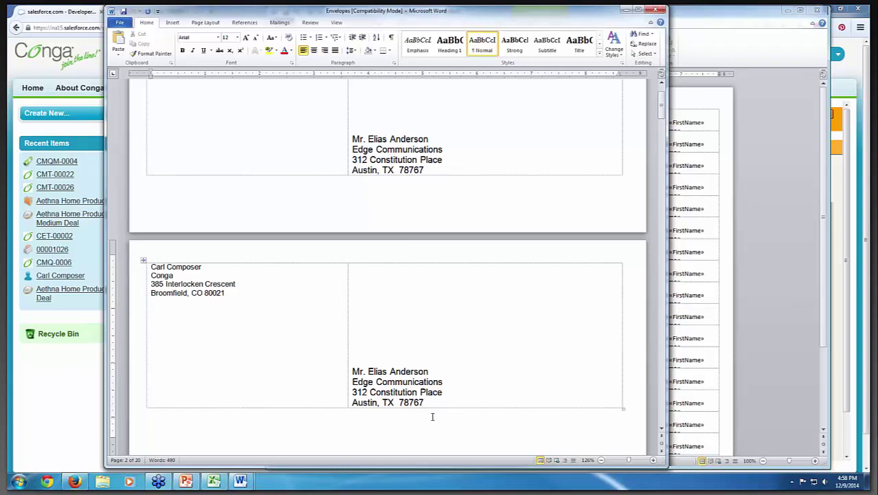
scroll(432, 416, "down", 3)
scroll(384, 337, "up", 4)
scroll(383, 337, "up", 2)
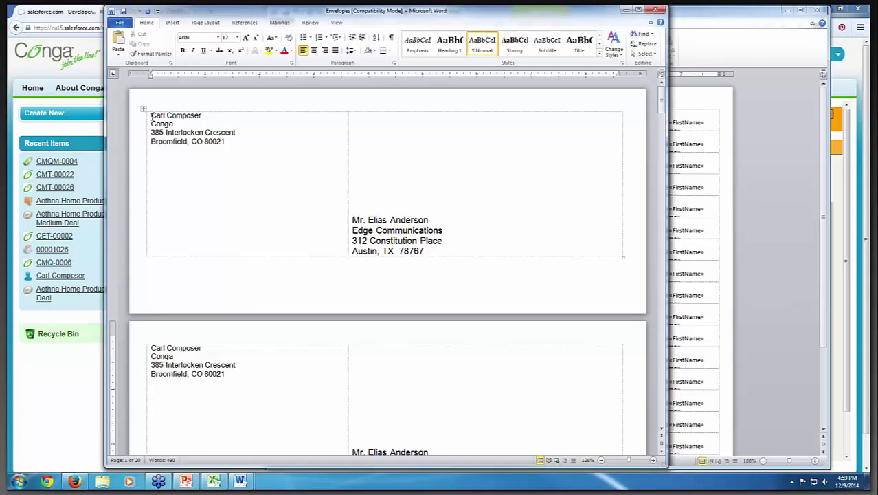
- Highlight the return address and the recipient address on the first envelope, and look over the following envelopes
left_click_drag(150, 117, 224, 141)
left_click_drag(352, 219, 423, 252)
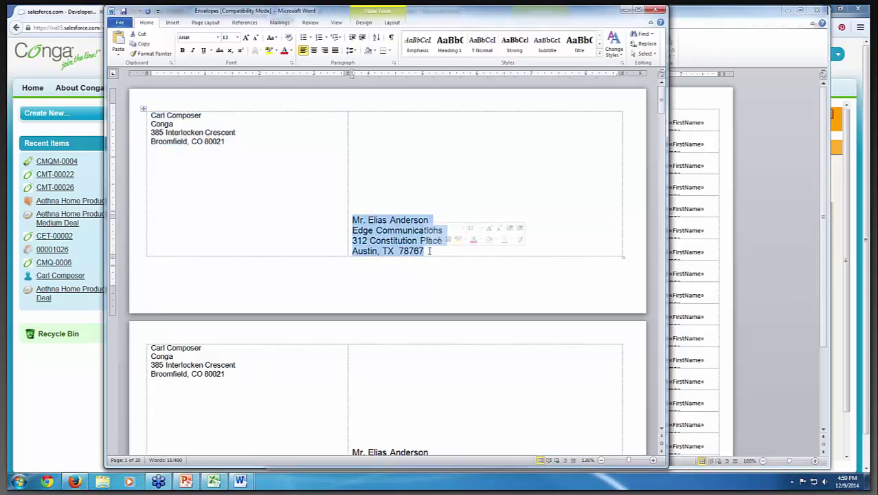
left_click(425, 252)
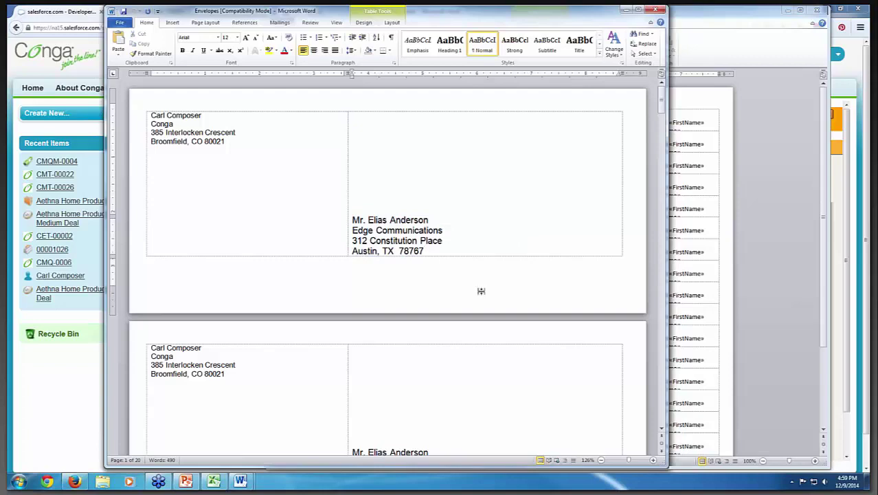
scroll(480, 291, "down", 1)
scroll(483, 294, "down", 5)
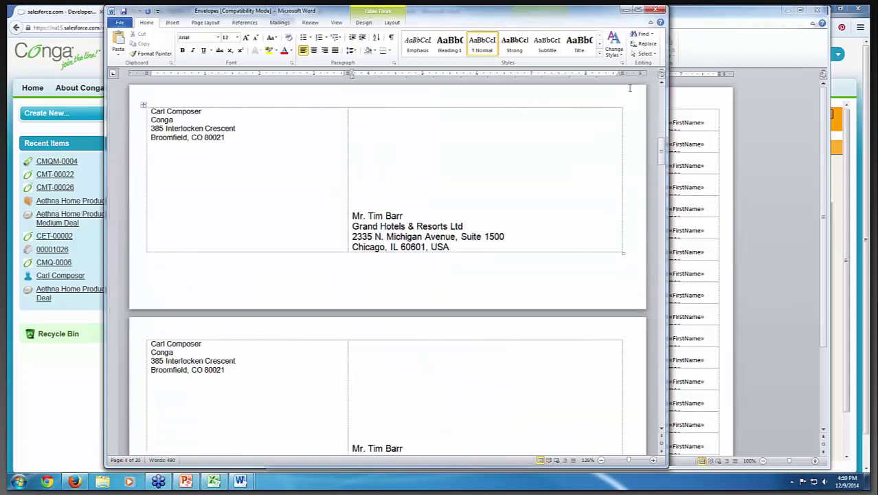
- Close the Envelopes document and minimize the Name Tag Labels document to return to the Conga Mail Merge download page
left_click(658, 10)
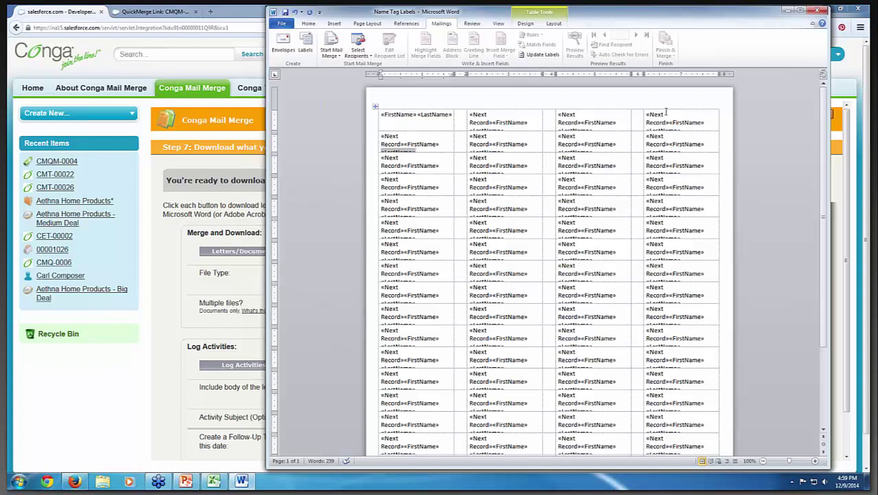
left_click(604, 127)
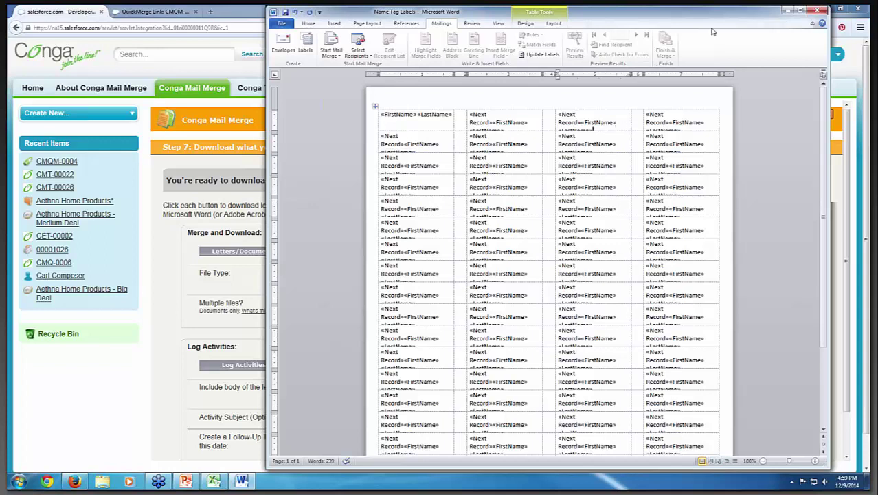
left_click(788, 13)
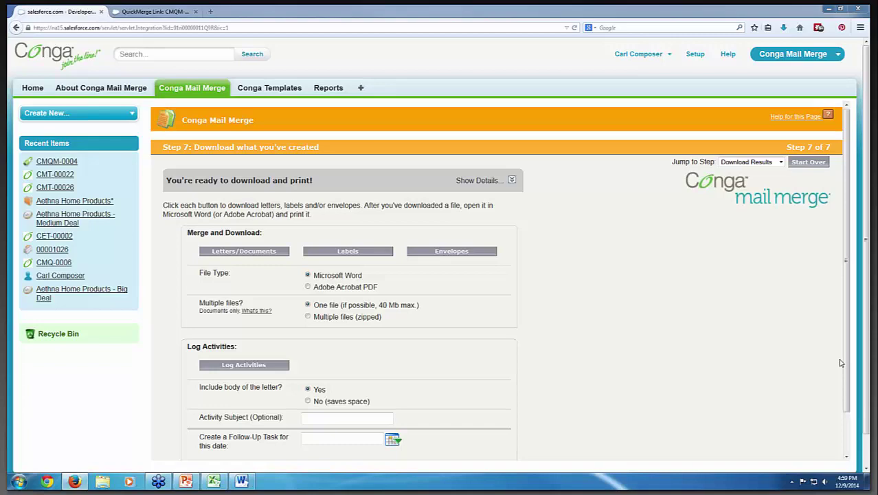
- Switch to the It's Mail Merge Season presentation in PowerPoint and display the Welcome slide with the presenter's contact details
left_click(185, 481)
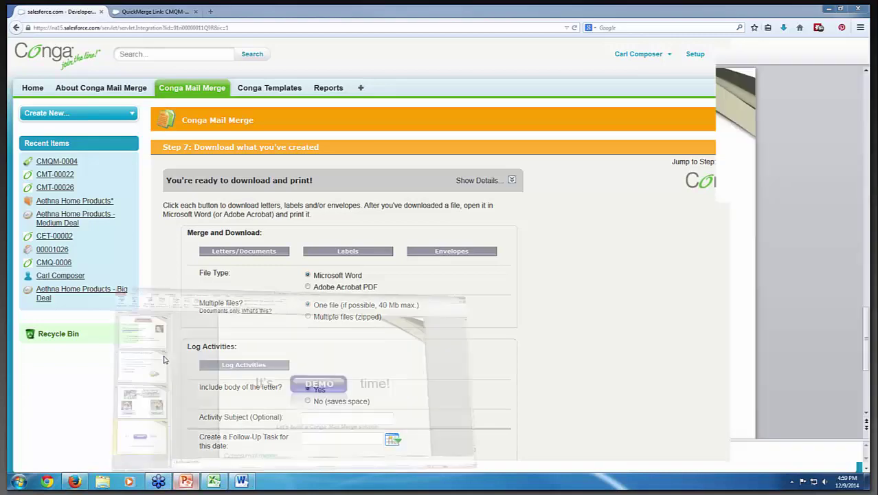
left_click(52, 140)
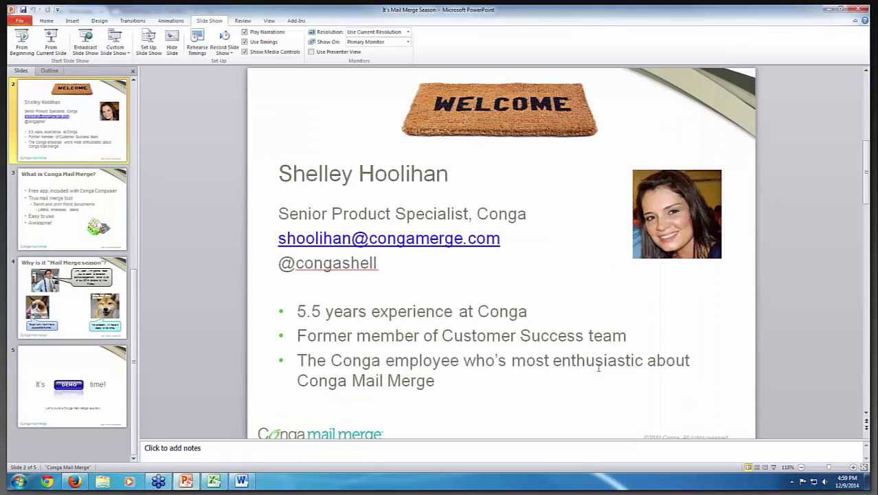